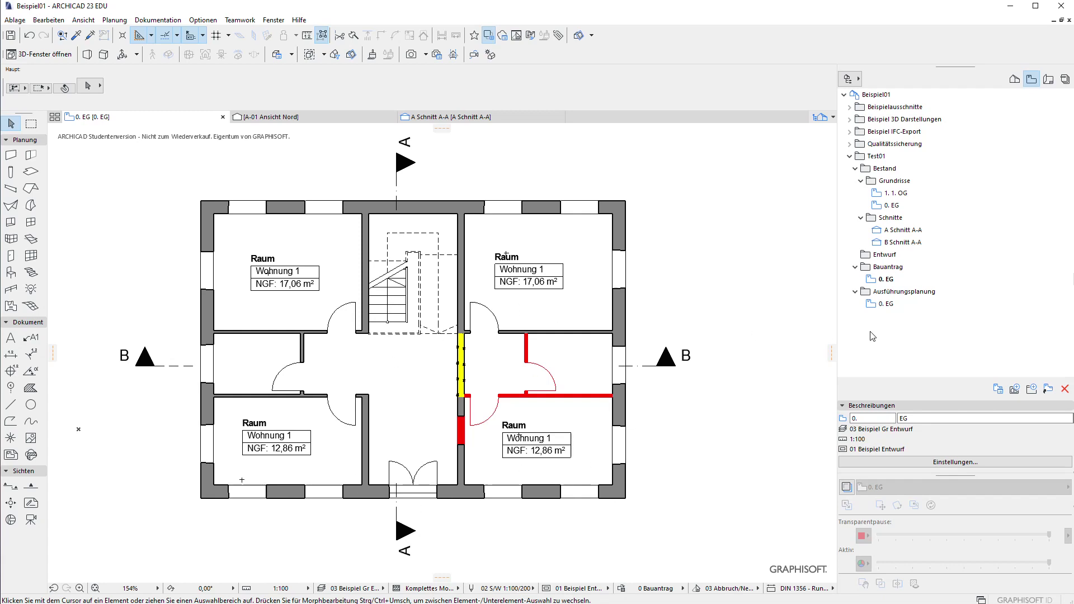
Compare the ground floor at 1:50, 1:100 and 1:200 with sections A and B.
{"action": "left_click", "coordinate": [885, 304]}
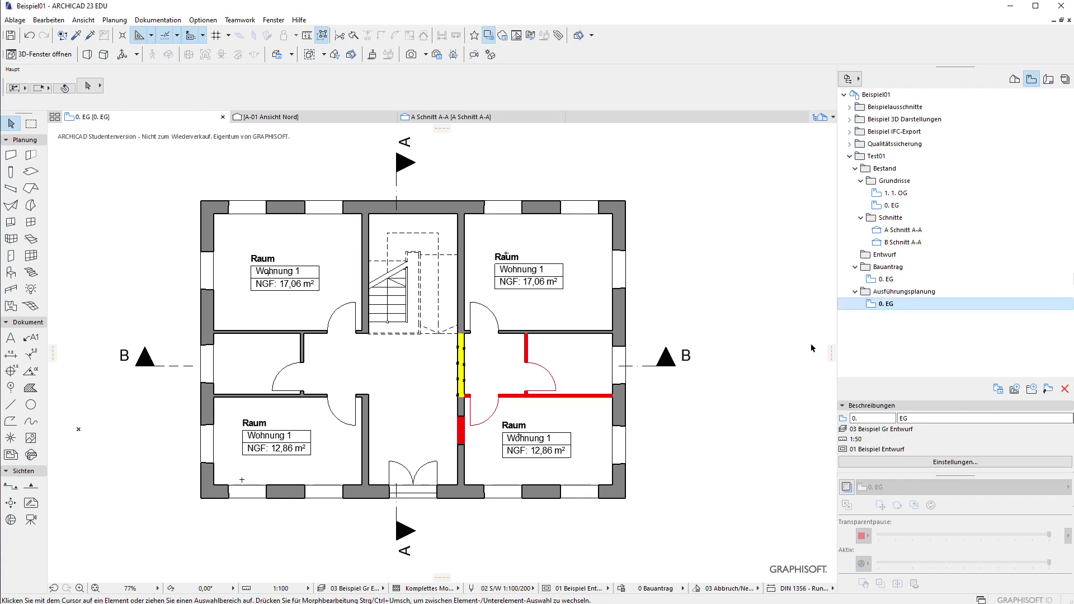
{"action": "left_click", "coordinate": [907, 281]}
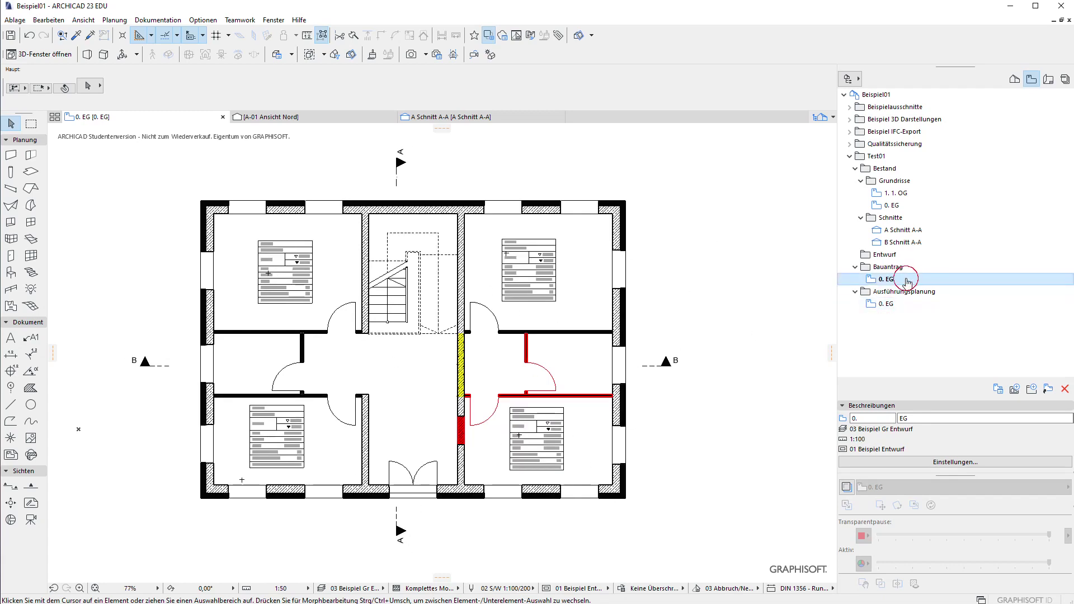
{"action": "left_click", "coordinate": [889, 205]}
{"action": "left_click", "coordinate": [902, 244]}
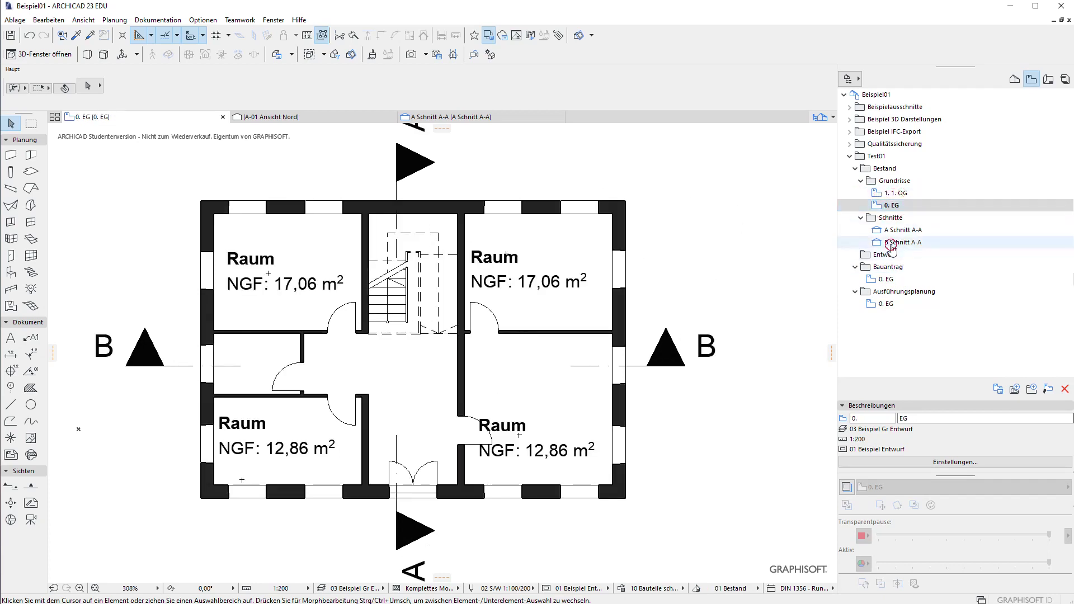
{"action": "left_click", "coordinate": [902, 230]}
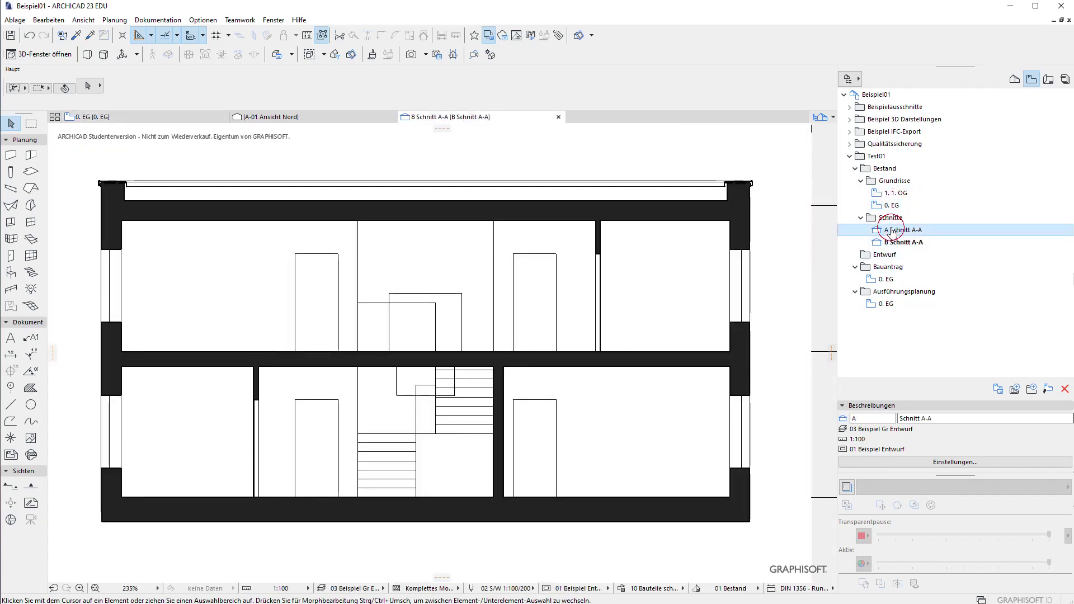
{"action": "left_click", "coordinate": [891, 205]}
{"action": "left_click", "coordinate": [885, 279]}
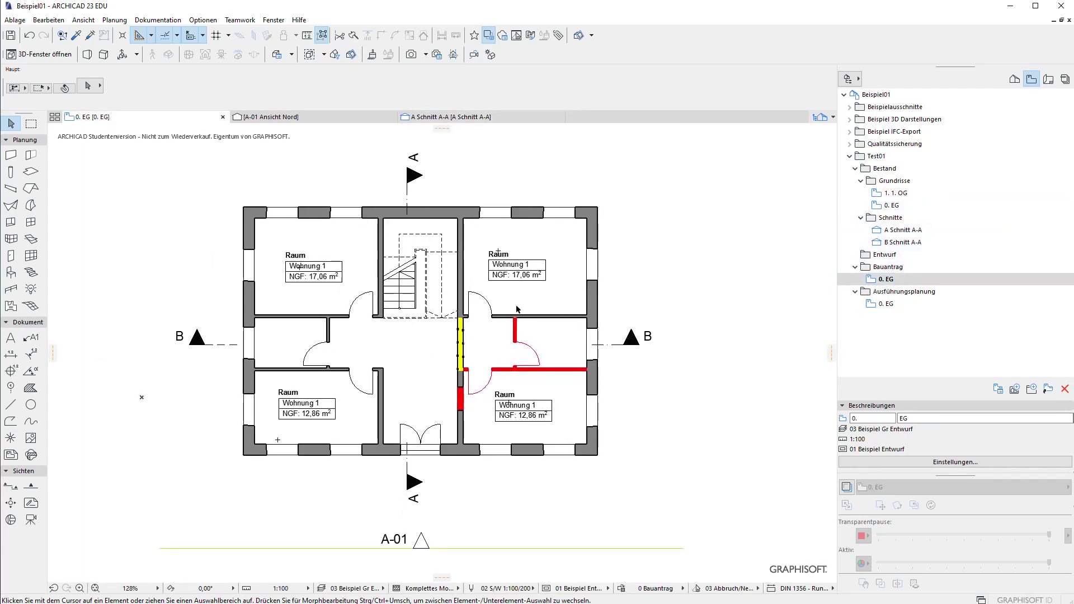
Zoom and pan around the 1:100 Bauantrag ground-floor plan to inspect it.
{"action": "scroll", "coordinate": [579, 233], "scroll_direction": "down", "scroll_amount": 1}
{"action": "scroll", "coordinate": [670, 274], "scroll_direction": "up", "scroll_amount": 2}
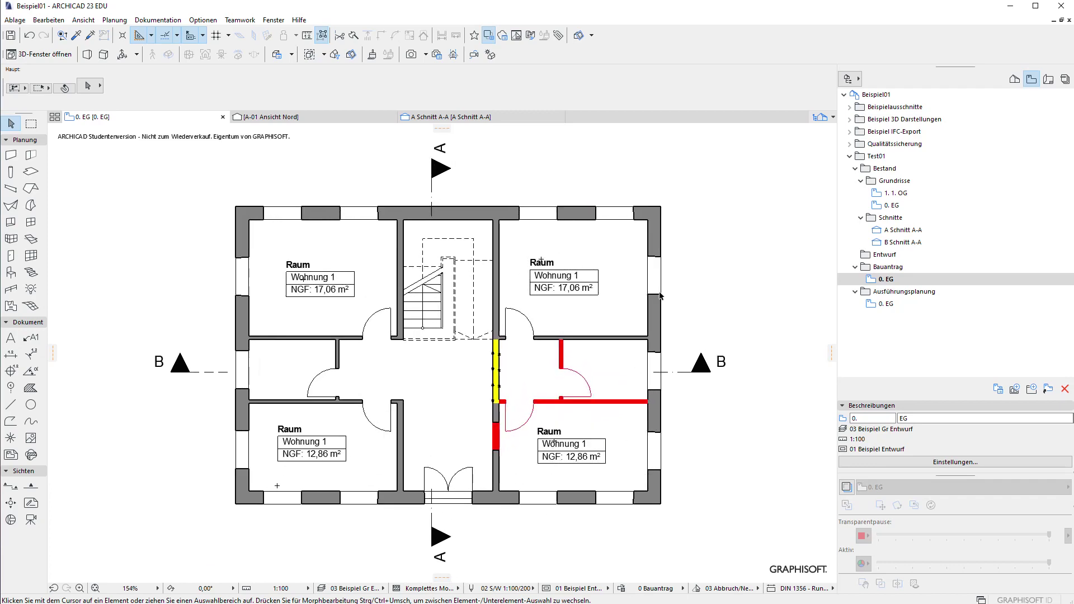
{"action": "scroll", "coordinate": [670, 276], "scroll_direction": "down", "scroll_amount": 1}
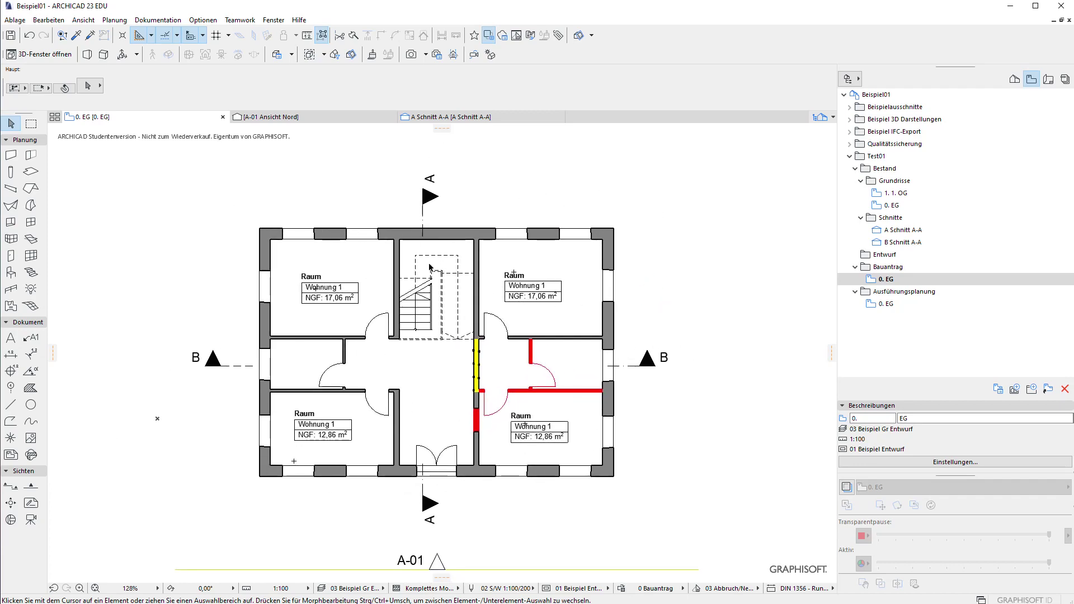
{"action": "scroll", "coordinate": [429, 268], "scroll_direction": "up", "scroll_amount": 1}
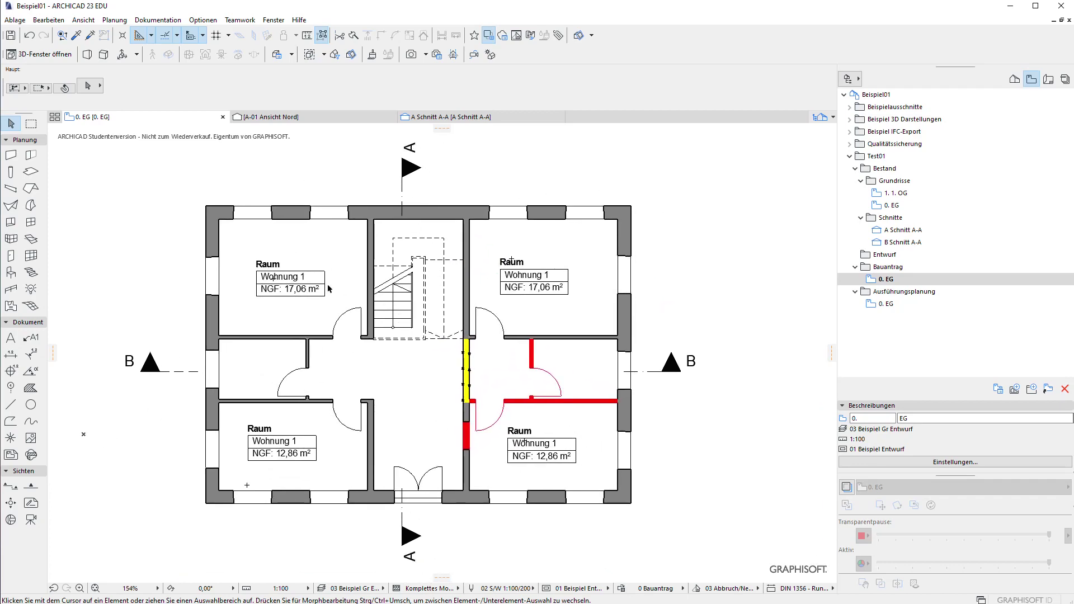
{"action": "scroll", "coordinate": [495, 256], "scroll_direction": "down", "scroll_amount": 1}
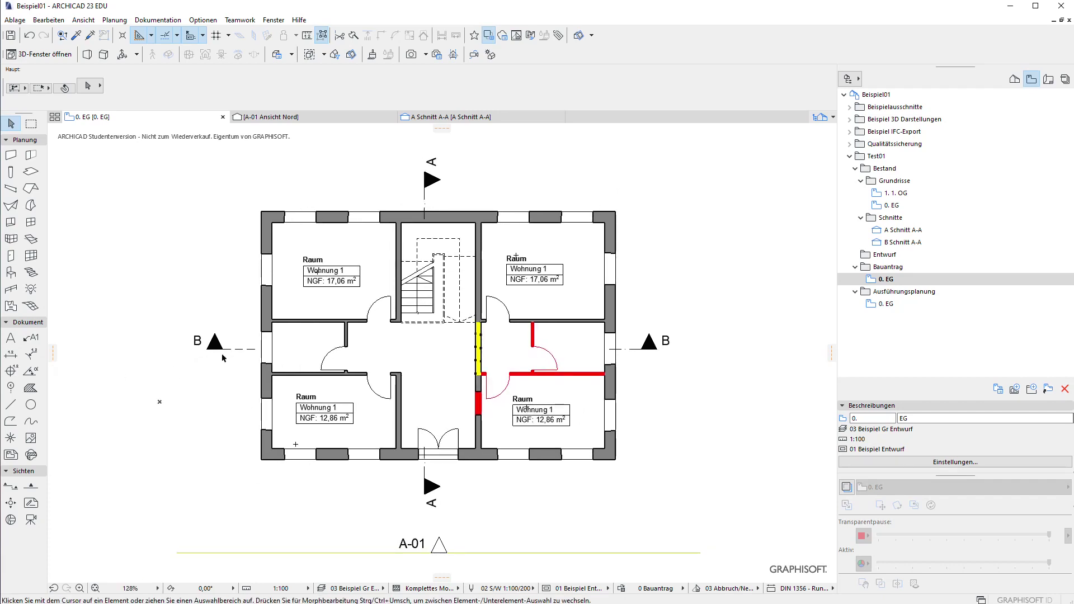
{"action": "scroll", "coordinate": [214, 274], "scroll_direction": "down", "scroll_amount": 1}
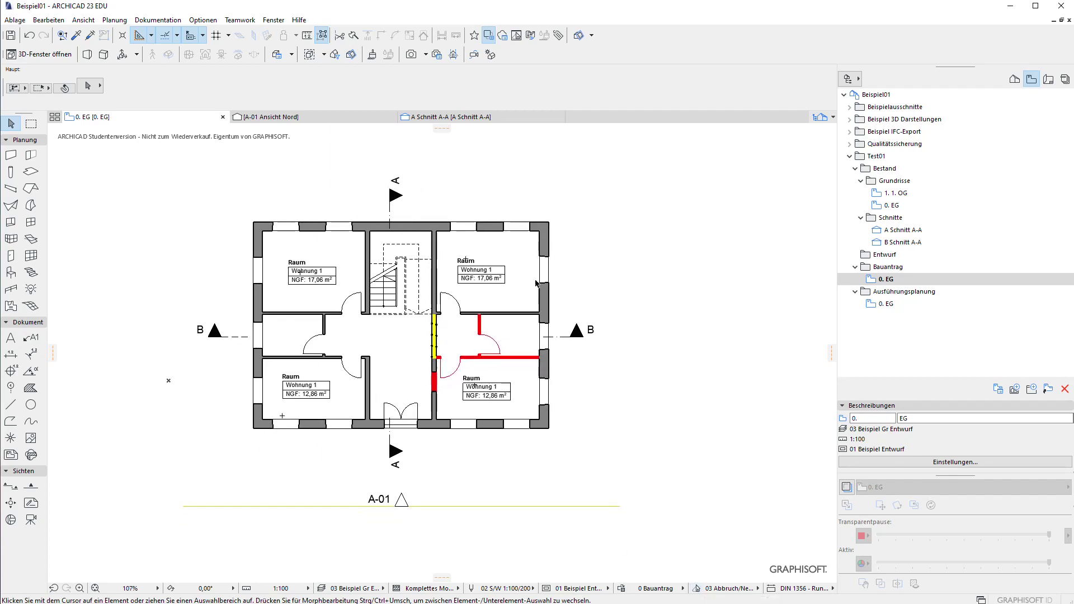
{"action": "middle_click_drag", "start_coordinate": [567, 351], "coordinate": [525, 362]}
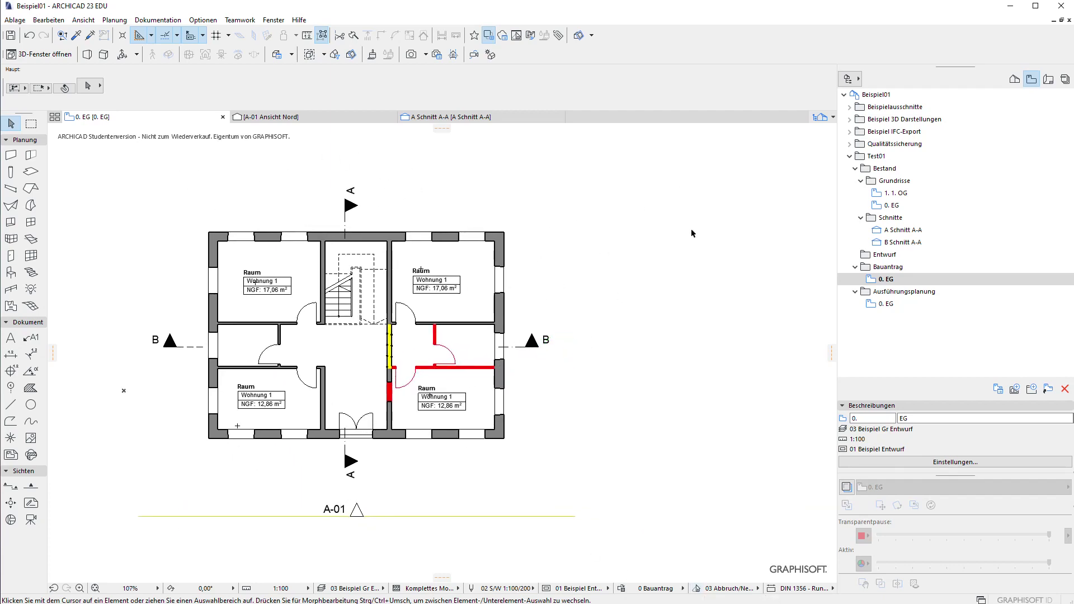
{"action": "scroll", "coordinate": [354, 441], "scroll_direction": "up", "scroll_amount": 1}
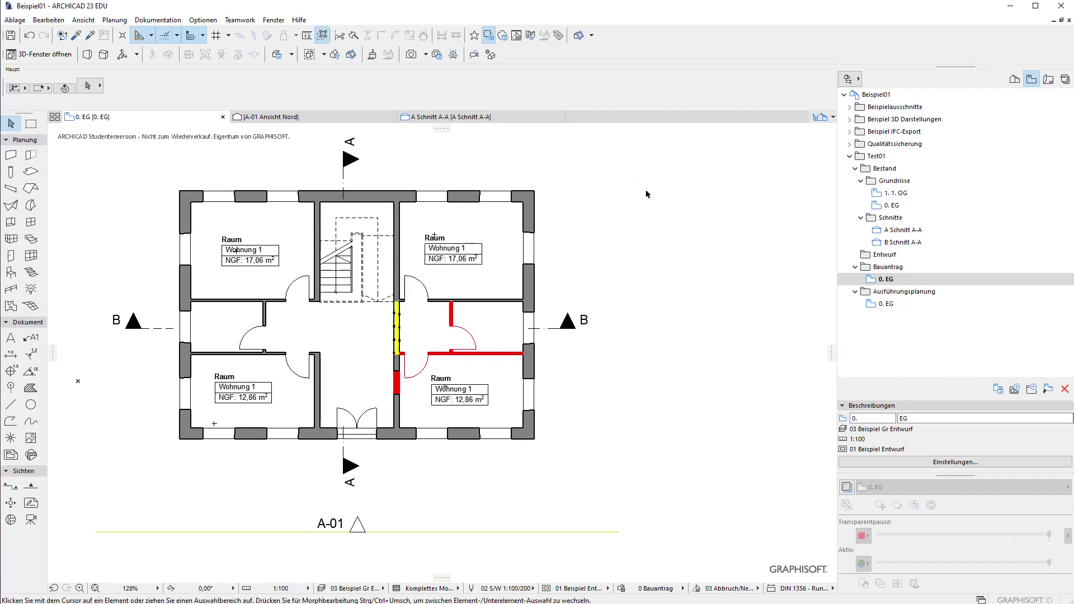
{"action": "scroll", "coordinate": [645, 269], "scroll_direction": "down", "scroll_amount": 1}
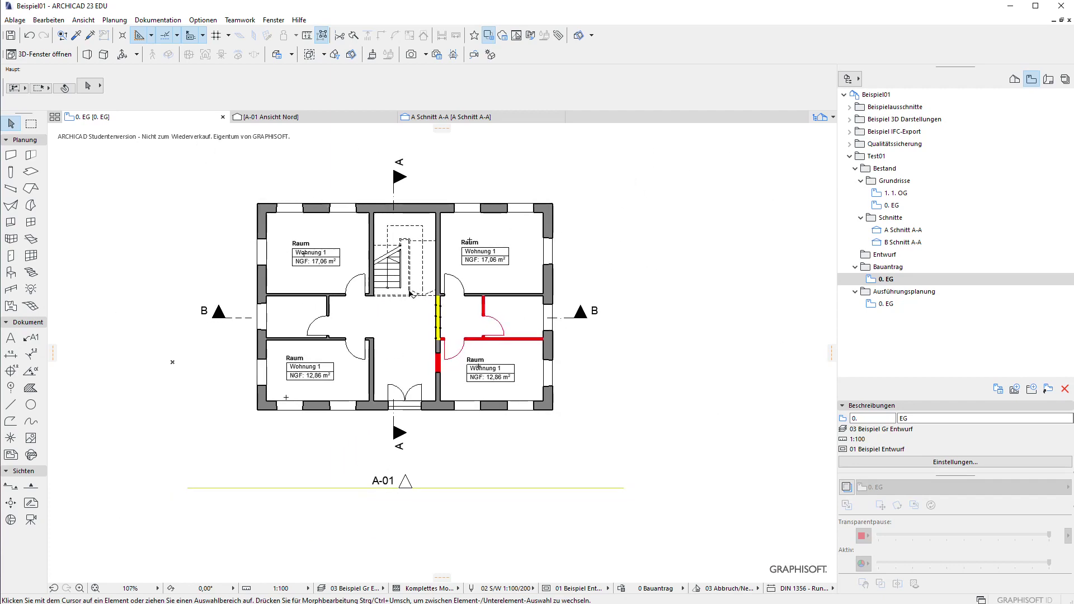
{"action": "scroll", "coordinate": [410, 295], "scroll_direction": "up", "scroll_amount": 1}
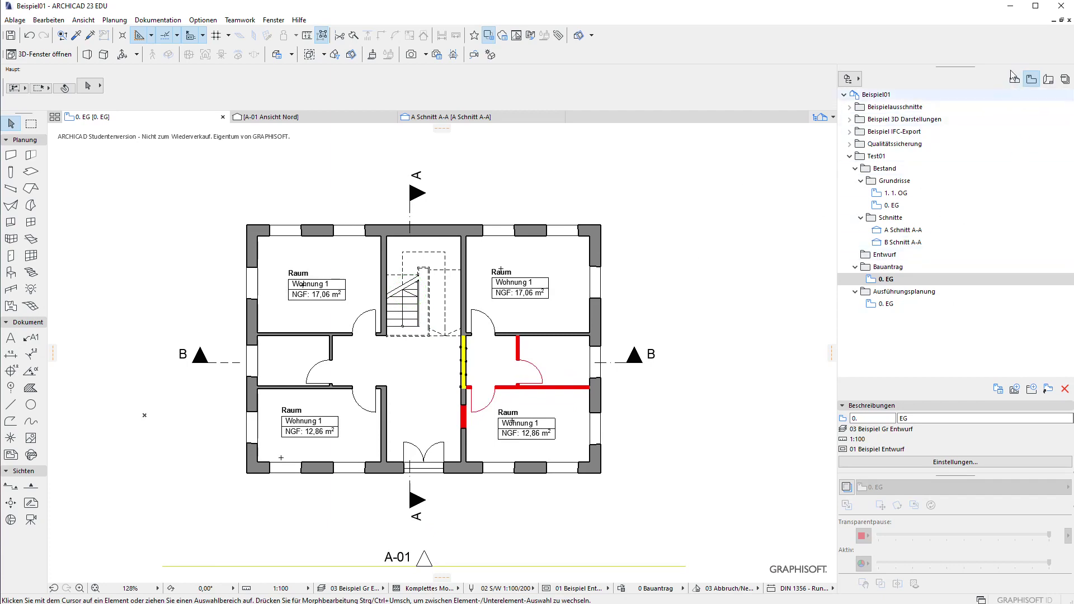
Glance at the project options list, then switch among the 1:50 and 1:100 ground-floor views.
{"action": "left_click", "coordinate": [860, 79]}
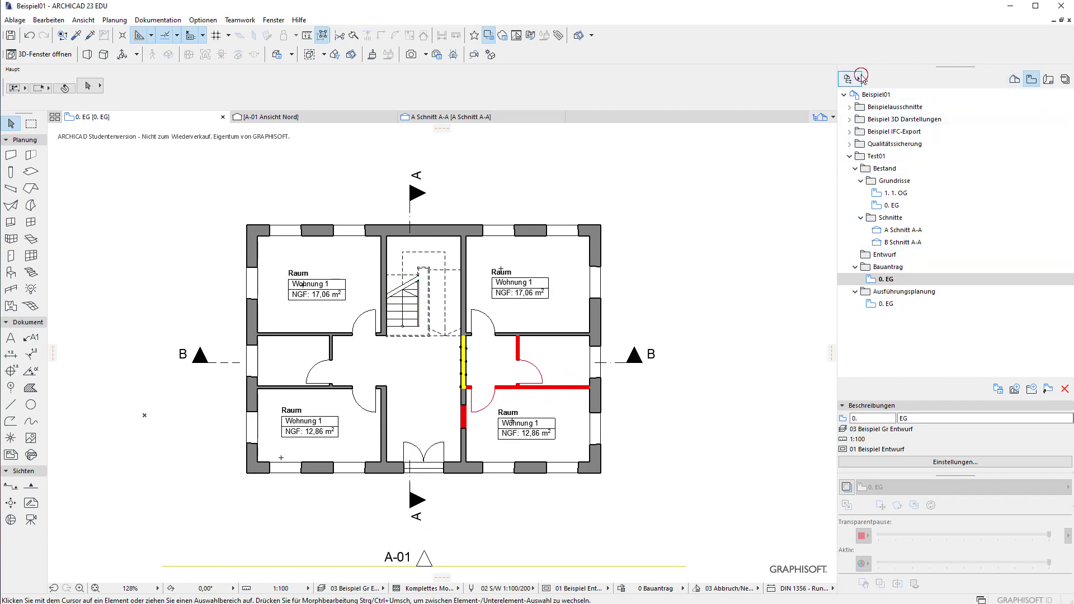
{"action": "left_click", "coordinate": [1005, 81]}
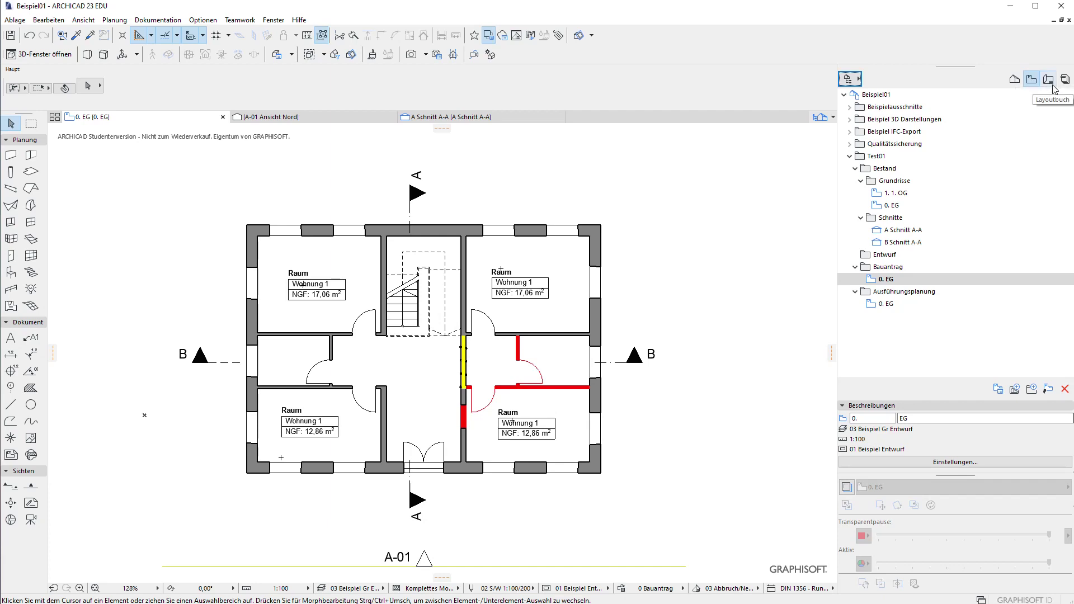
{"action": "left_click", "coordinate": [870, 304]}
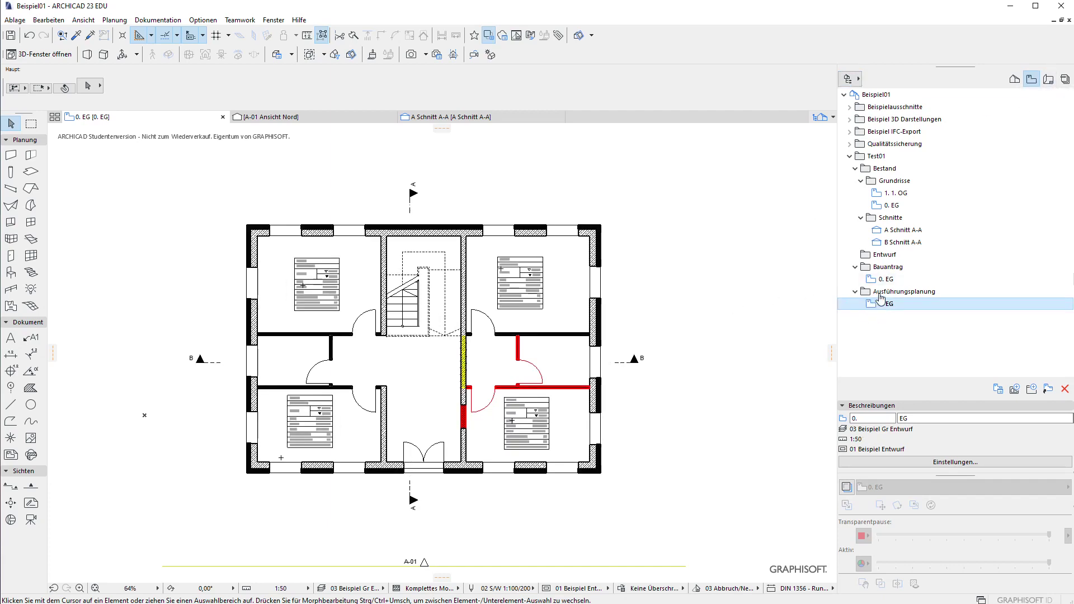
{"action": "left_click", "coordinate": [879, 278]}
{"action": "left_click", "coordinate": [895, 193]}
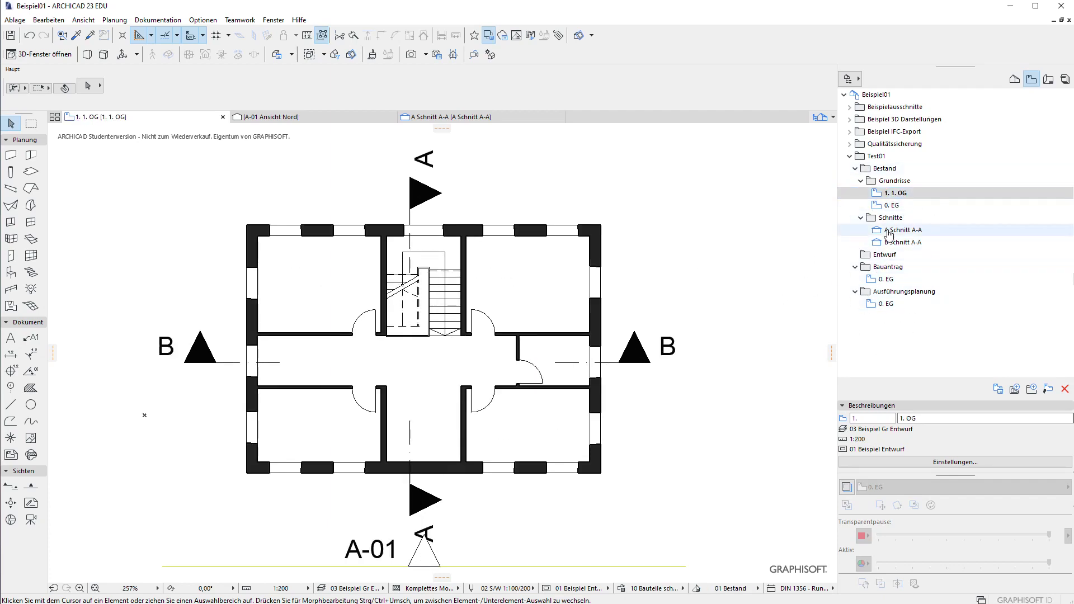
{"action": "double_click", "coordinate": [885, 279]}
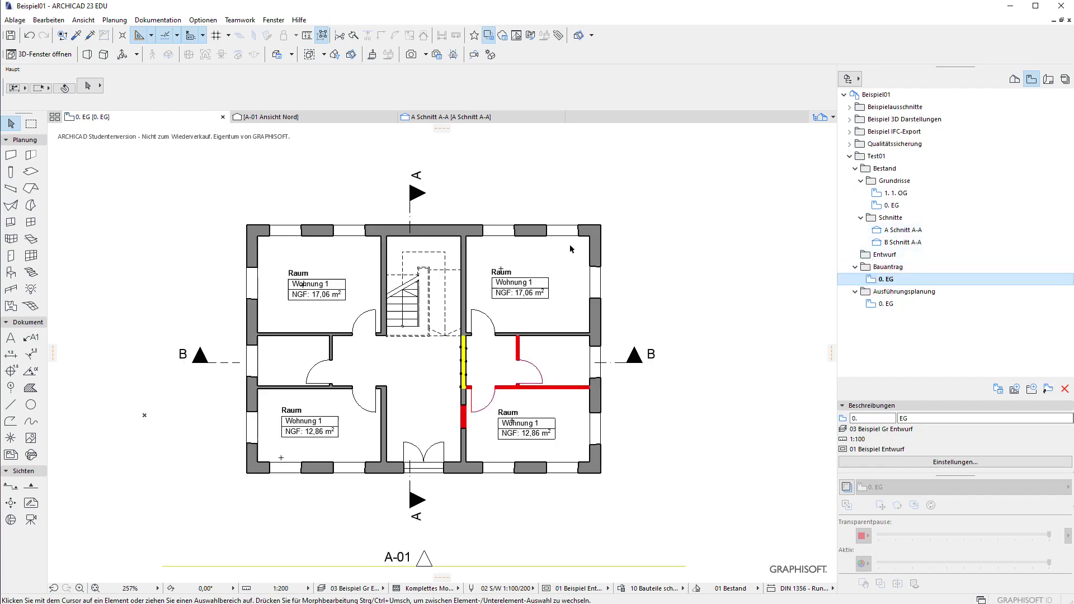
{"action": "double_click", "coordinate": [886, 303]}
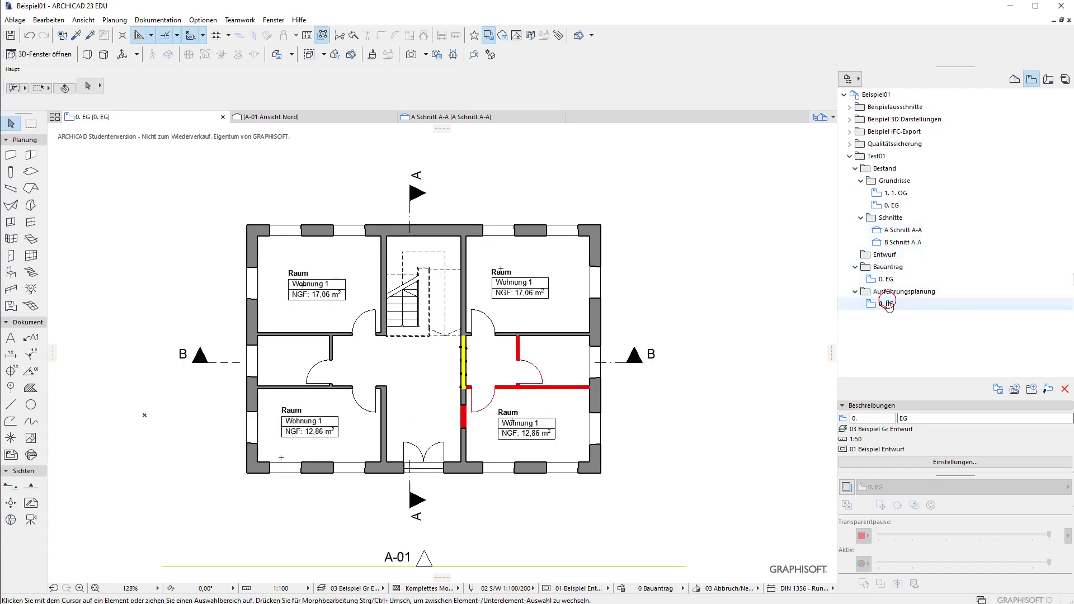
{"action": "double_click", "coordinate": [890, 281]}
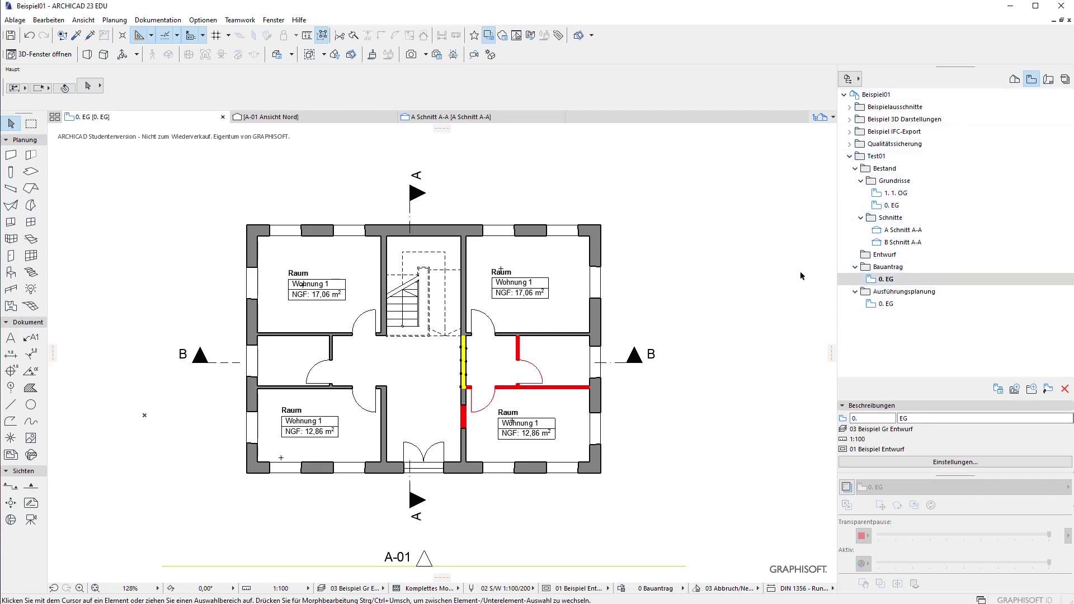
Open the 1:200 existing-state 1. OG plan and frame it in the view.
{"action": "scroll", "coordinate": [545, 298], "scroll_direction": "up", "scroll_amount": 2}
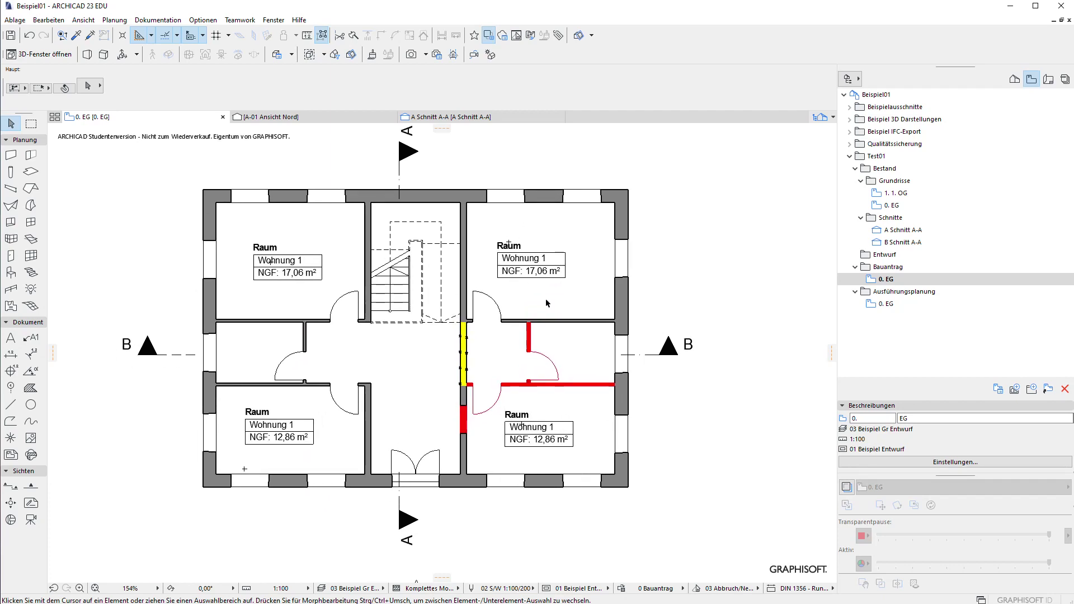
{"action": "scroll", "coordinate": [800, 285], "scroll_direction": "down", "scroll_amount": 2}
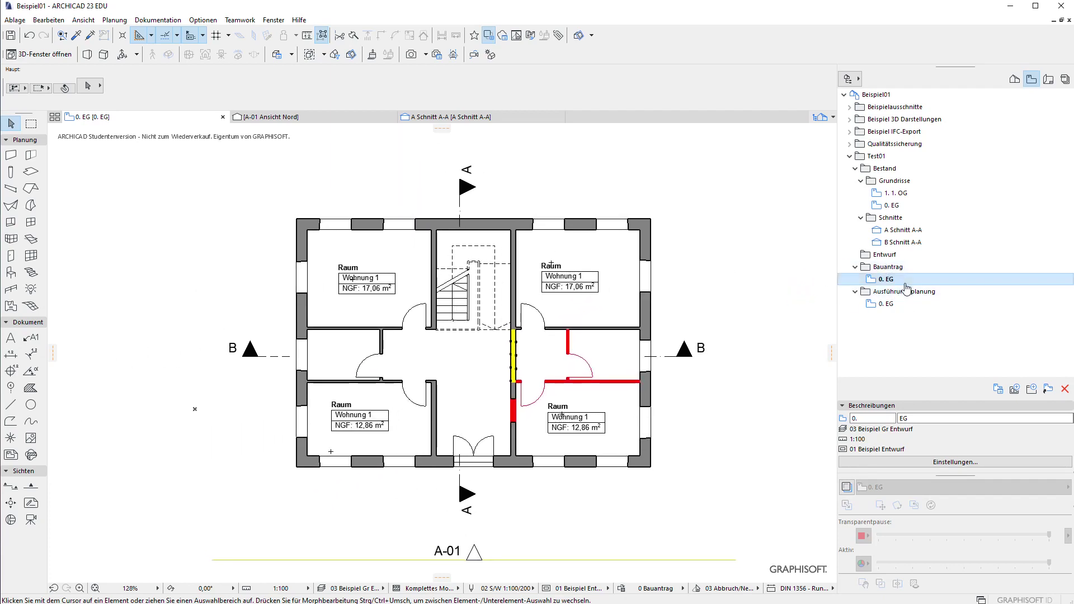
{"action": "double_click", "coordinate": [897, 206]}
{"action": "double_click", "coordinate": [895, 193]}
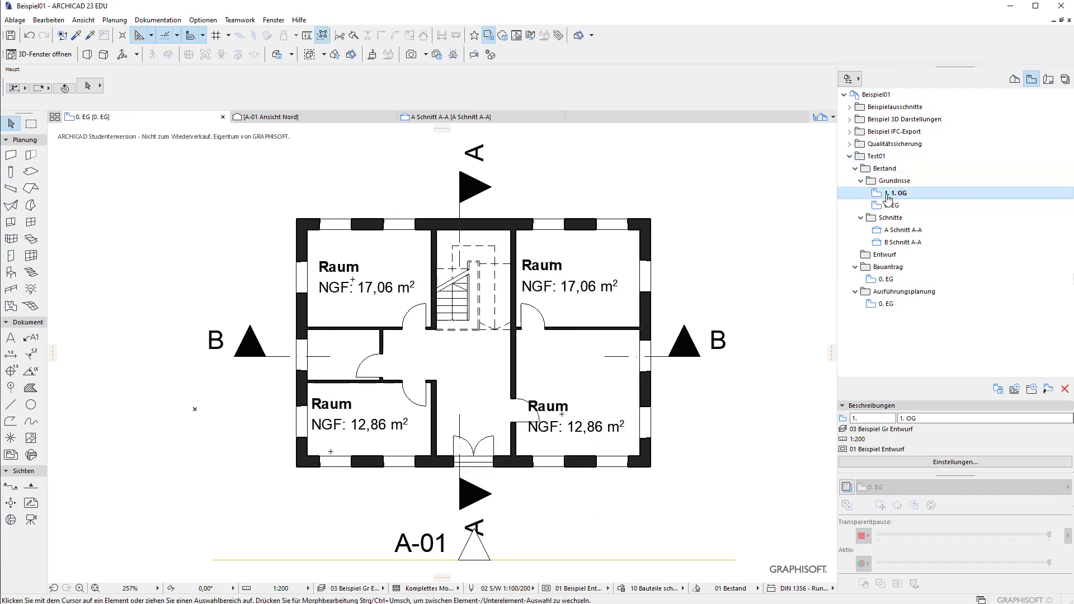
{"action": "middle_click_drag", "start_coordinate": [703, 225], "coordinate": [668, 230]}
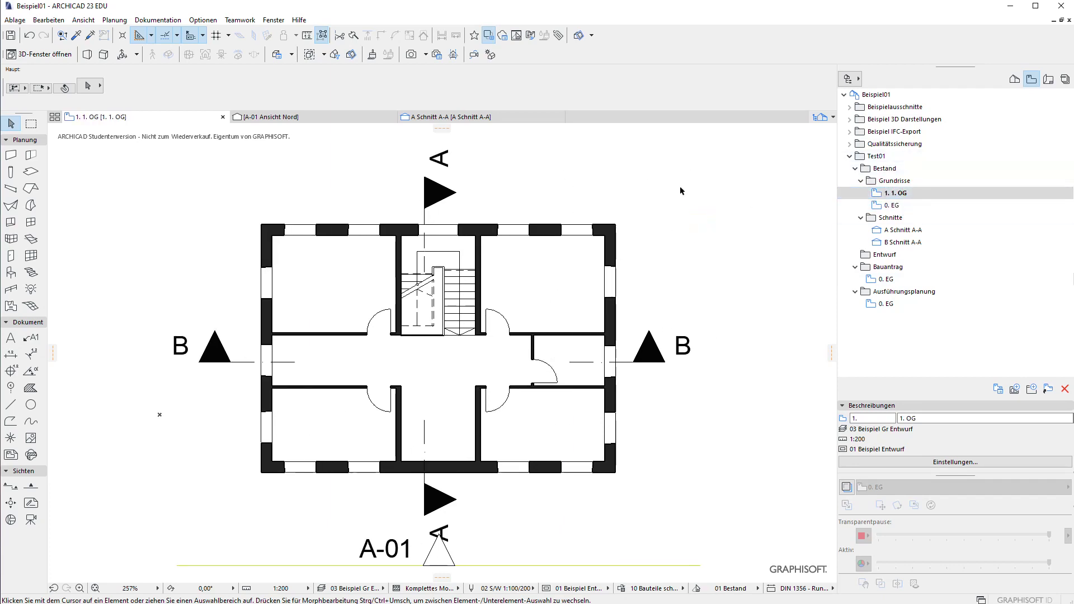
{"action": "scroll", "coordinate": [435, 297], "scroll_direction": "down", "scroll_amount": 2}
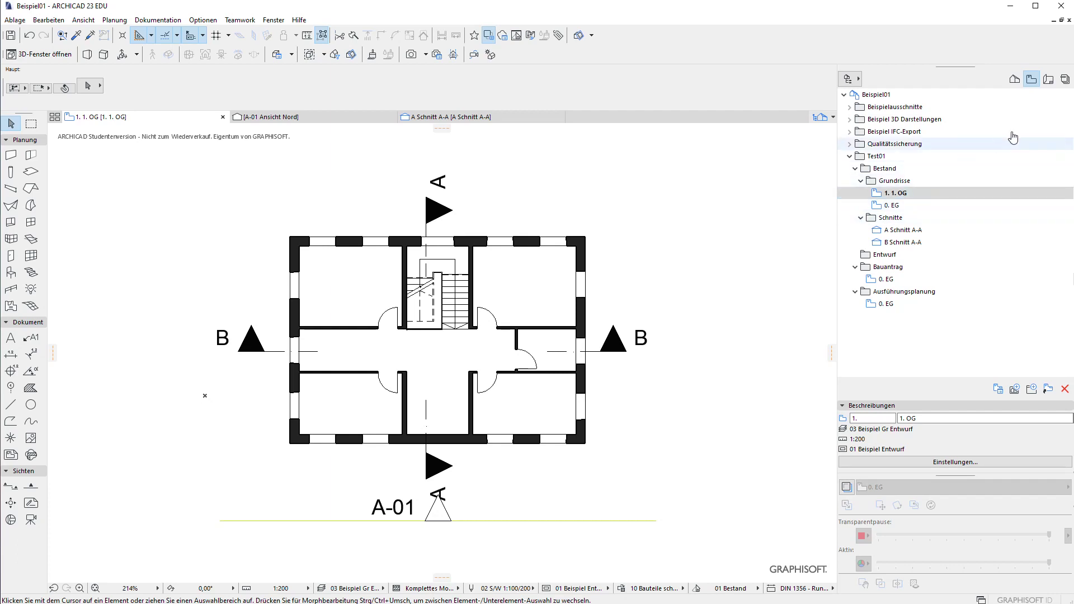
{"action": "left_click", "coordinate": [1049, 80]}
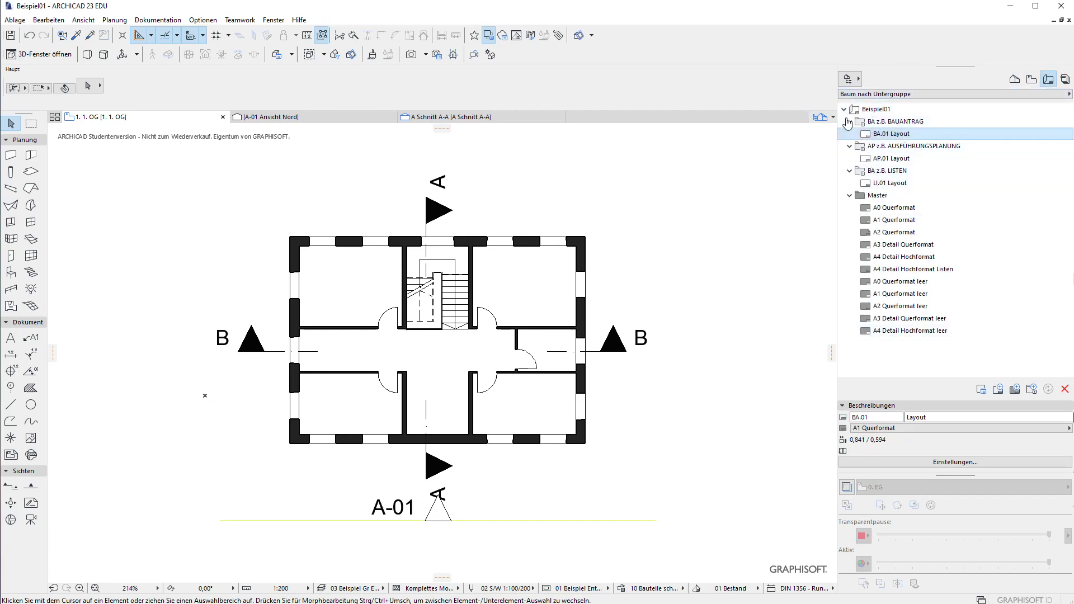
Expand the layout book tree to list BA.01, AP.01 and LI.01 Layout plus the Master folder.
{"action": "left_click", "coordinate": [853, 109]}
{"action": "left_click", "coordinate": [846, 111]}
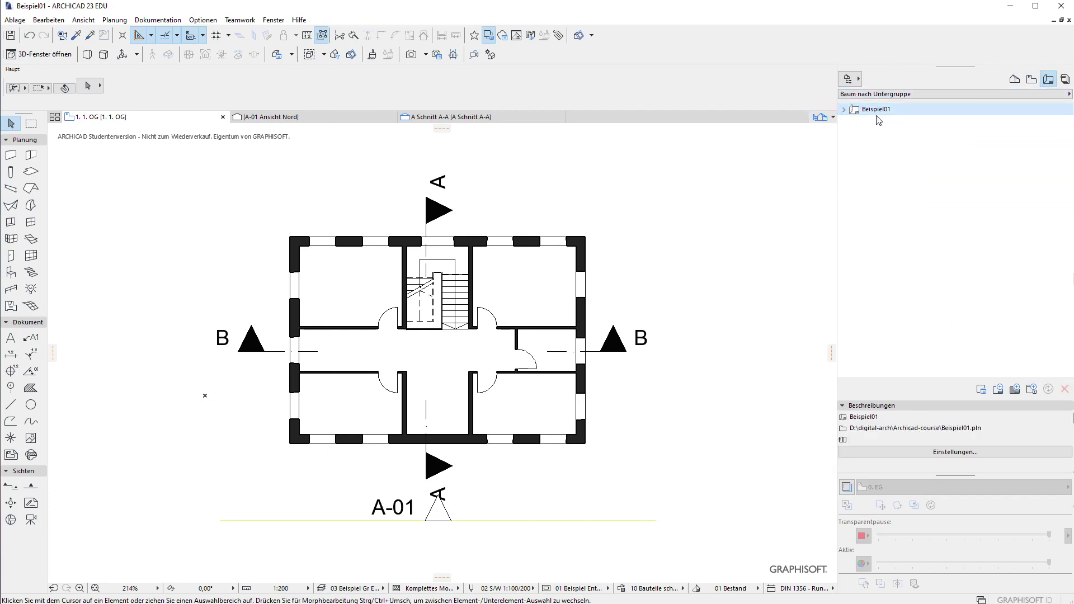
{"action": "left_click", "coordinate": [844, 109]}
{"action": "left_click", "coordinate": [850, 134]}
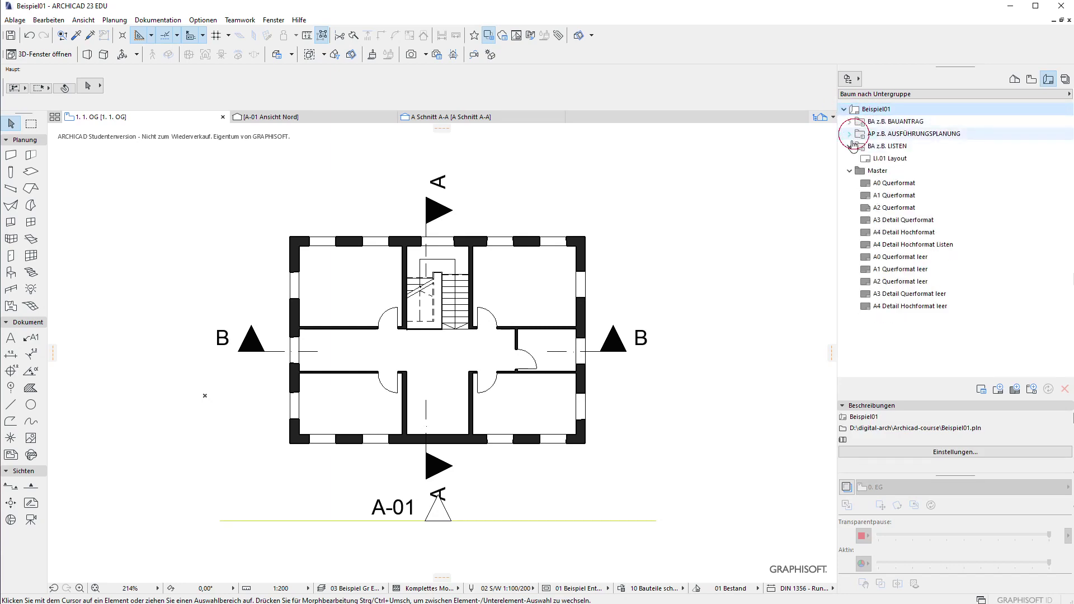
{"action": "left_click", "coordinate": [854, 159]}
{"action": "left_click", "coordinate": [851, 158]}
{"action": "left_click", "coordinate": [850, 121]}
{"action": "left_click", "coordinate": [850, 146]}
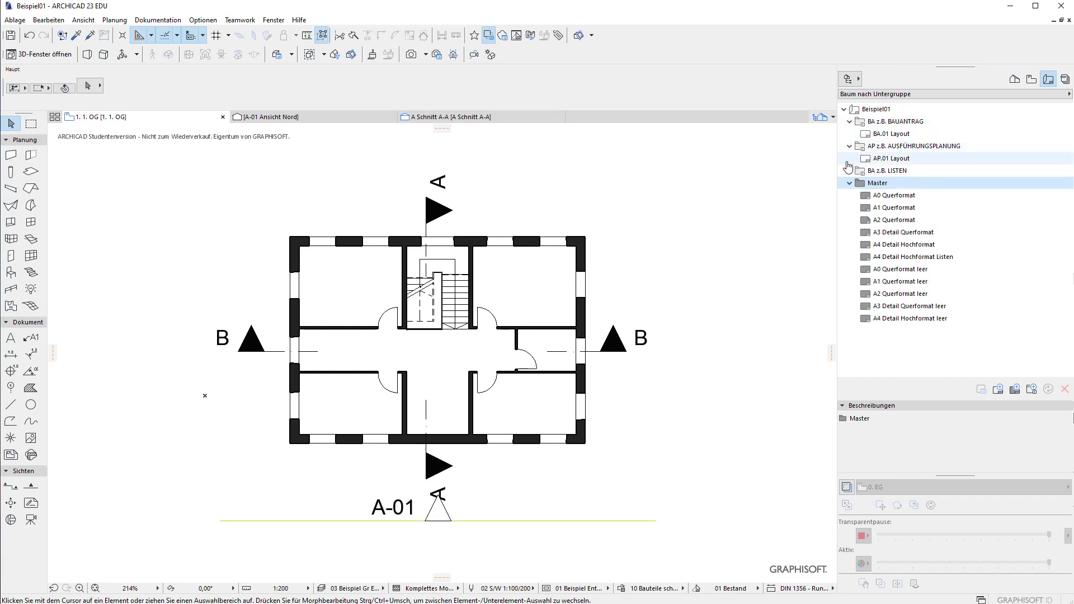
{"action": "left_click", "coordinate": [849, 170]}
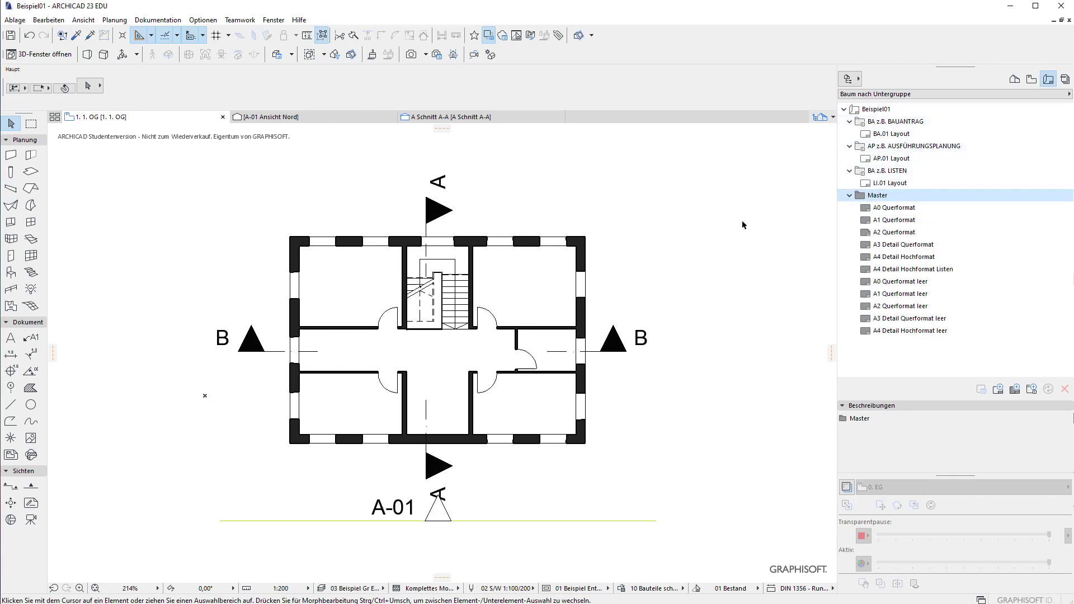
Check the BAUANTRAG, AUSFÜHRUNGSPLANUNG and LISTEN subset IDs and names, then open BA.01 Layout.
{"action": "left_click", "coordinate": [890, 122]}
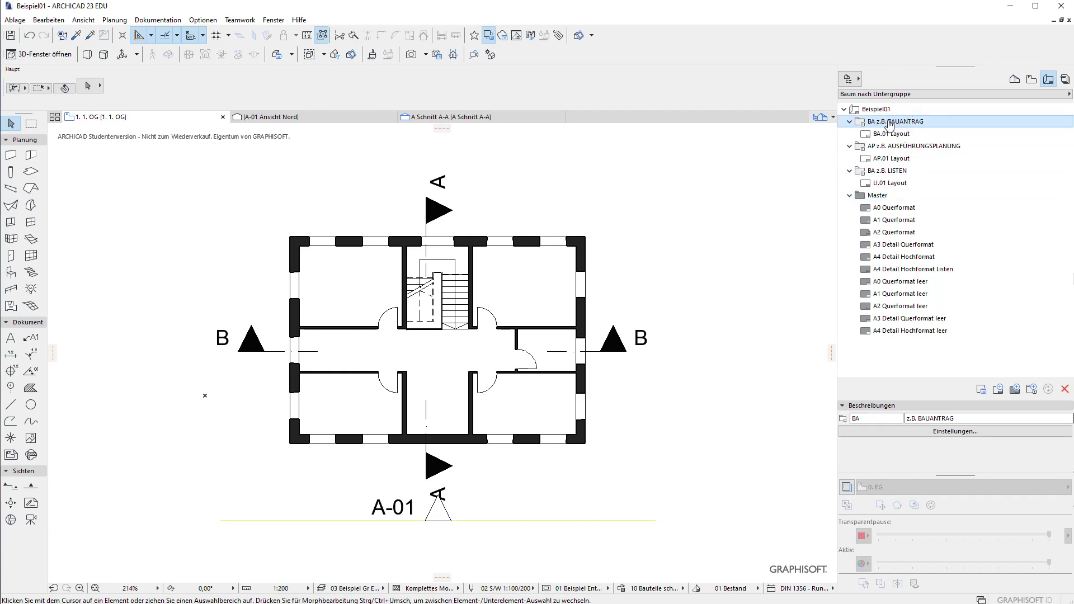
{"action": "left_click", "coordinate": [892, 147]}
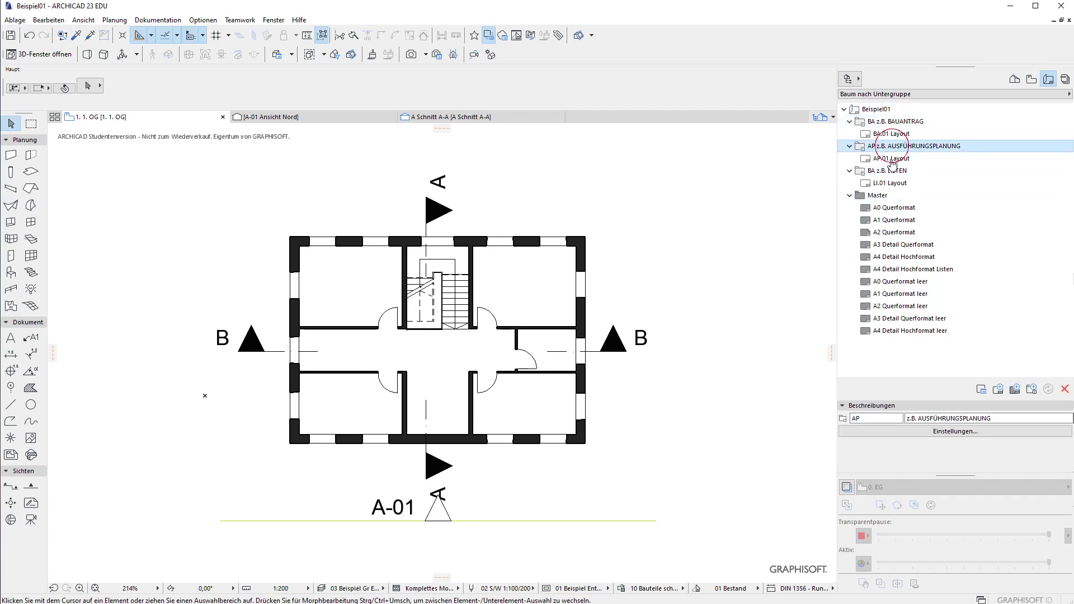
{"action": "left_click", "coordinate": [878, 172]}
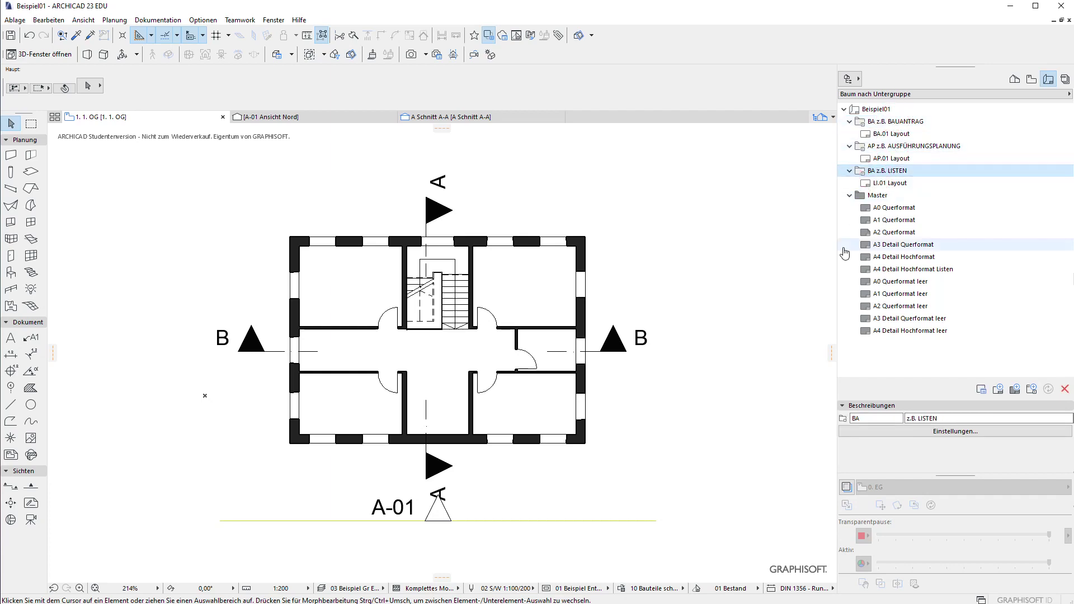
{"action": "double_click", "coordinate": [880, 134]}
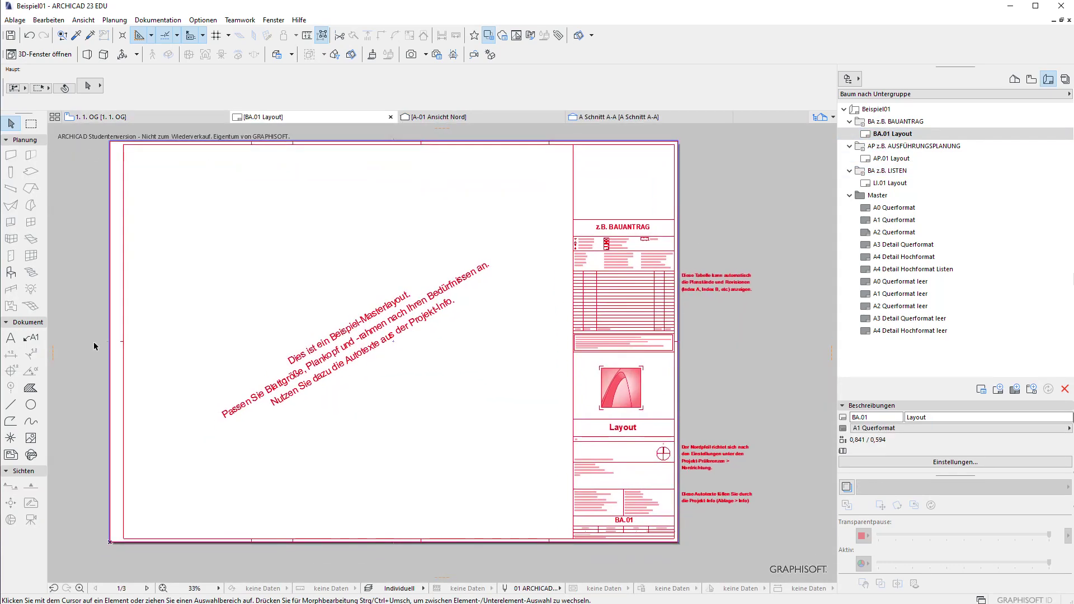
Zoom and pan around the A1 Querformat BA.01 sheet to inspect its title block.
{"action": "scroll", "coordinate": [610, 532], "scroll_direction": "up", "scroll_amount": 3}
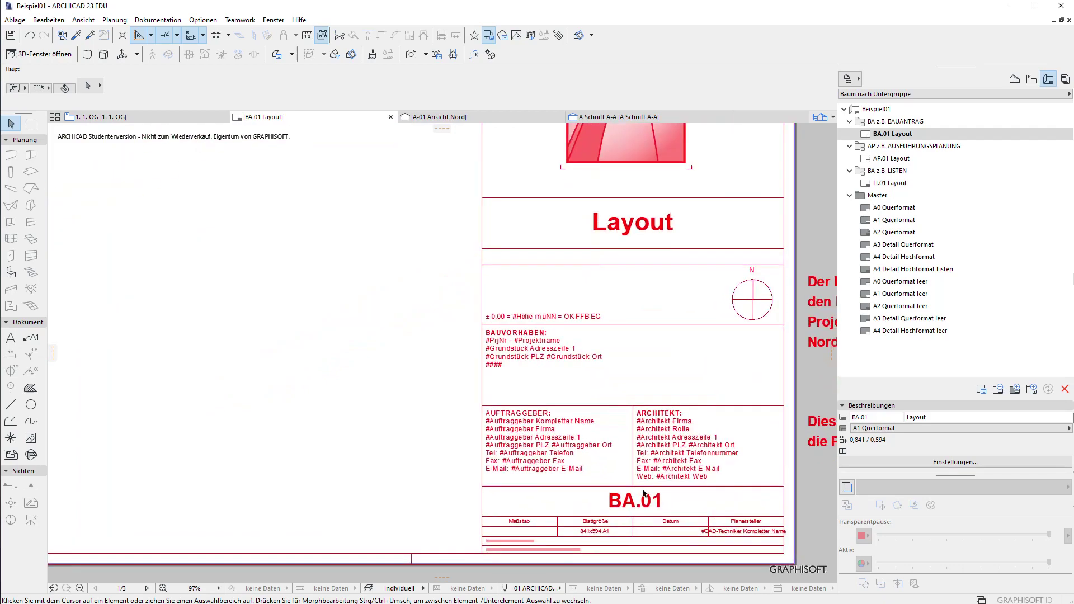
{"action": "scroll", "coordinate": [606, 538], "scroll_direction": "up", "scroll_amount": 2}
{"action": "scroll", "coordinate": [604, 538], "scroll_direction": "down", "scroll_amount": 3}
{"action": "scroll", "coordinate": [396, 393], "scroll_direction": "down", "scroll_amount": 2}
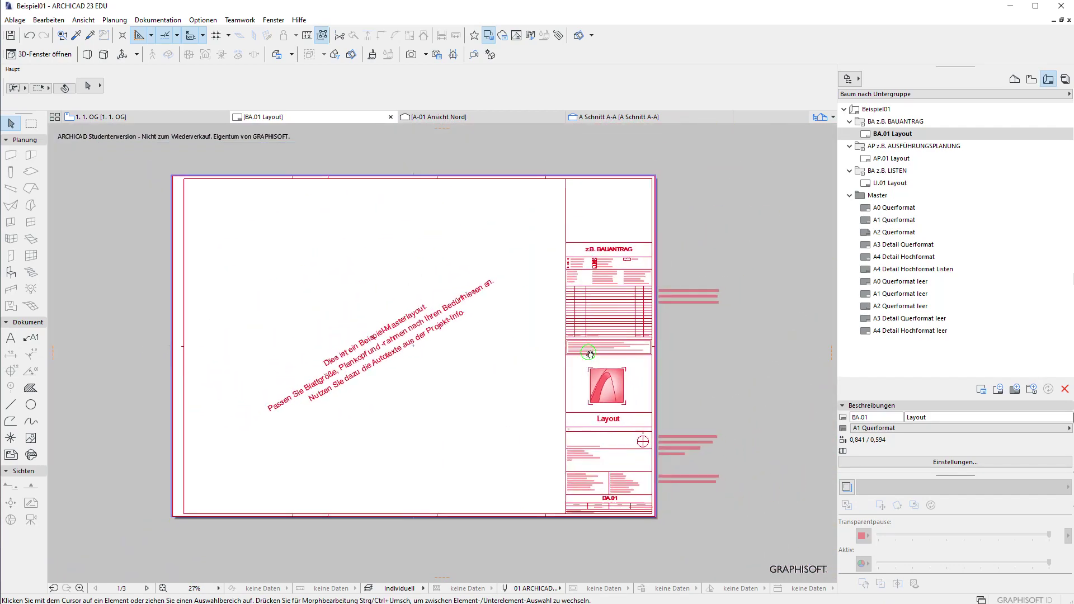
{"action": "scroll", "coordinate": [395, 393], "scroll_direction": "up", "scroll_amount": 1}
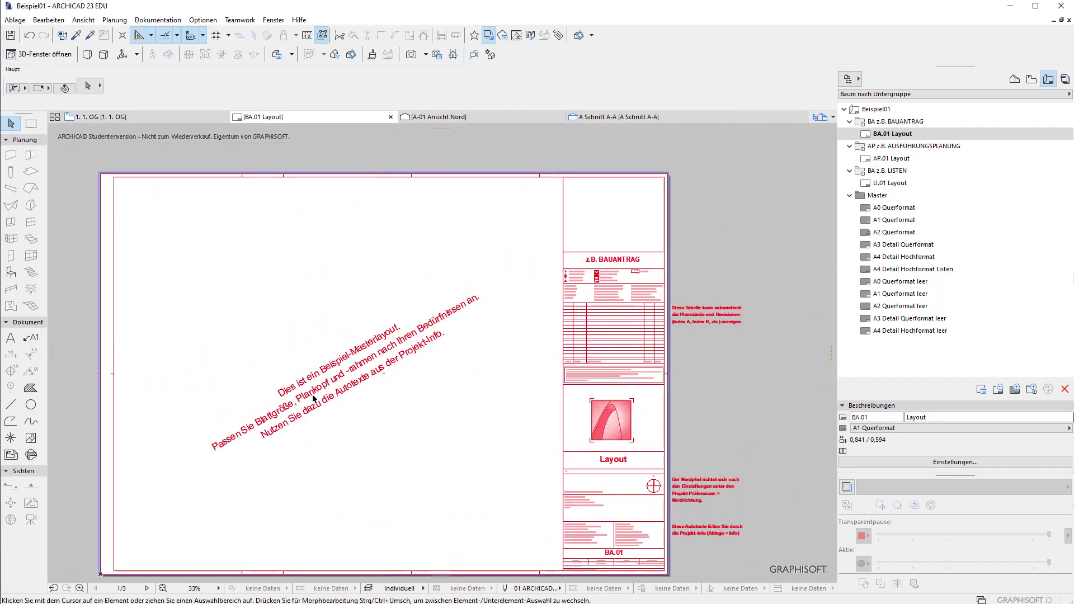
{"action": "scroll", "coordinate": [327, 403], "scroll_direction": "up", "scroll_amount": 1}
{"action": "scroll", "coordinate": [393, 331], "scroll_direction": "down", "scroll_amount": 1}
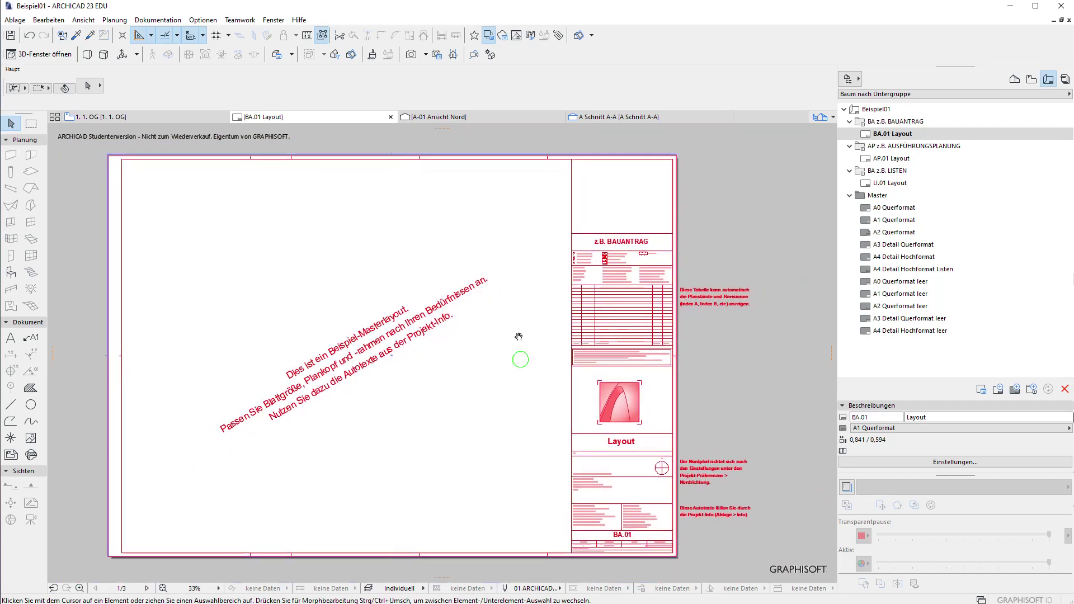
{"action": "scroll", "coordinate": [609, 438], "scroll_direction": "up", "scroll_amount": 2}
{"action": "scroll", "coordinate": [588, 384], "scroll_direction": "down", "scroll_amount": 2}
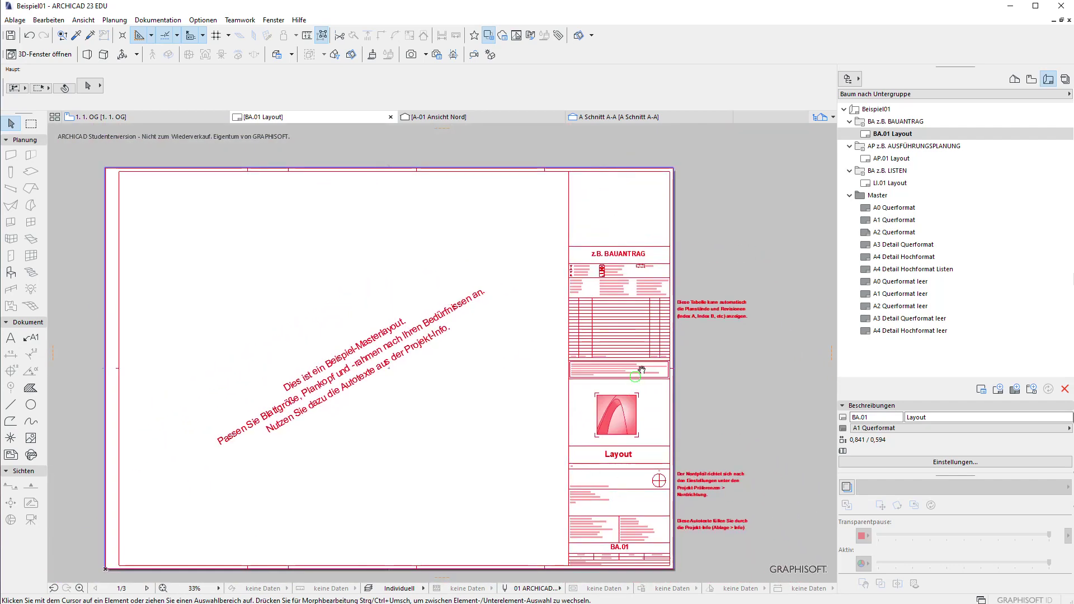
{"action": "middle_click_drag", "start_coordinate": [642, 370], "coordinate": [645, 358]}
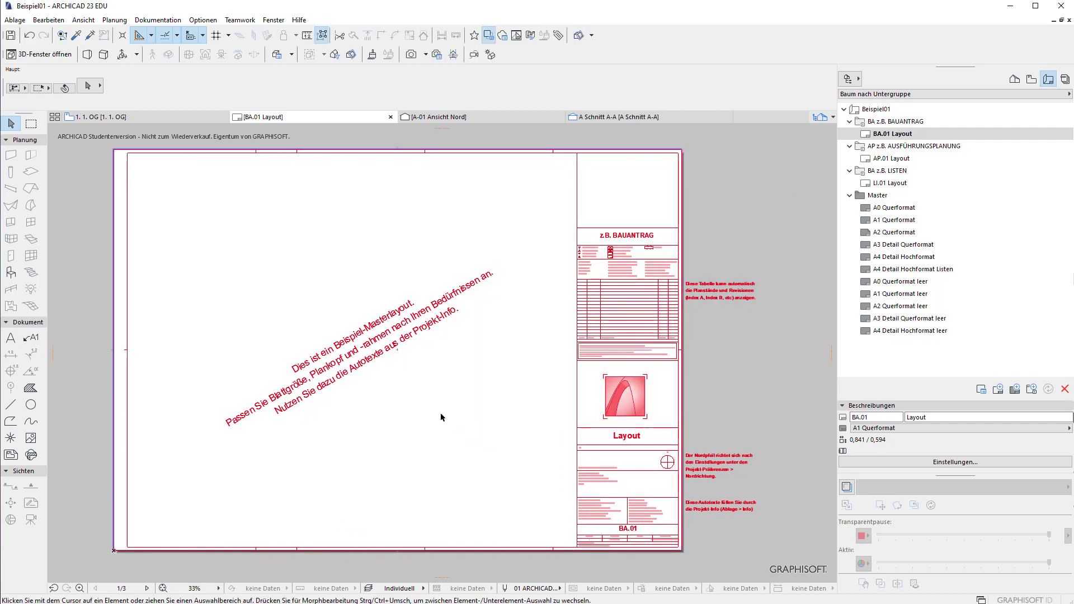
Open the A0 Querformat AP.01 Layout sheet and zoom over it.
{"action": "left_click", "coordinate": [891, 159]}
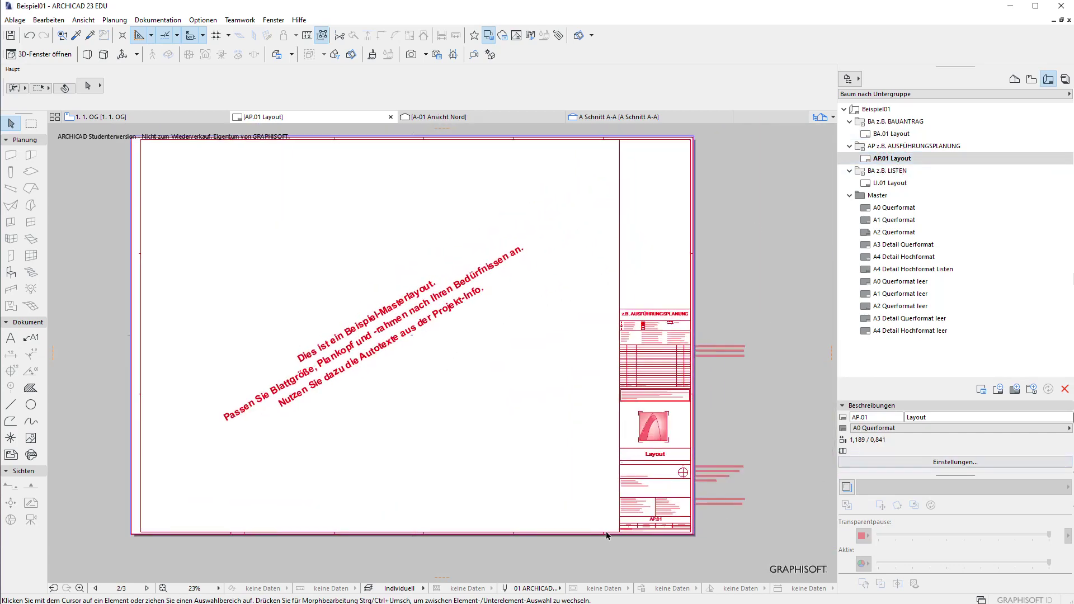
{"action": "scroll", "coordinate": [699, 503], "scroll_direction": "up", "scroll_amount": 5}
{"action": "scroll", "coordinate": [730, 473], "scroll_direction": "down", "scroll_amount": 3}
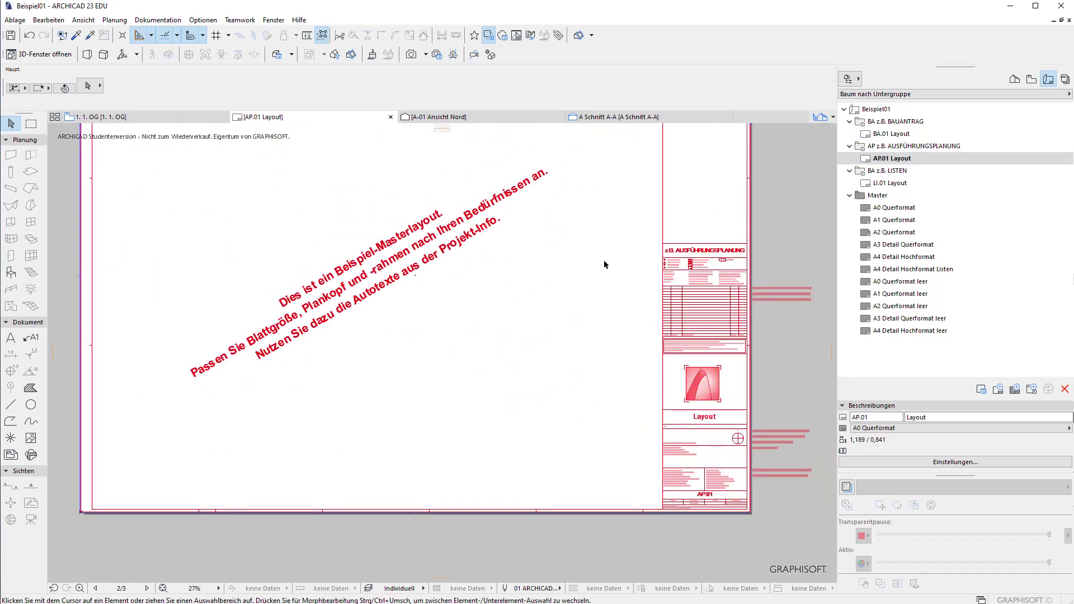
{"action": "scroll", "coordinate": [603, 259], "scroll_direction": "down", "scroll_amount": 2}
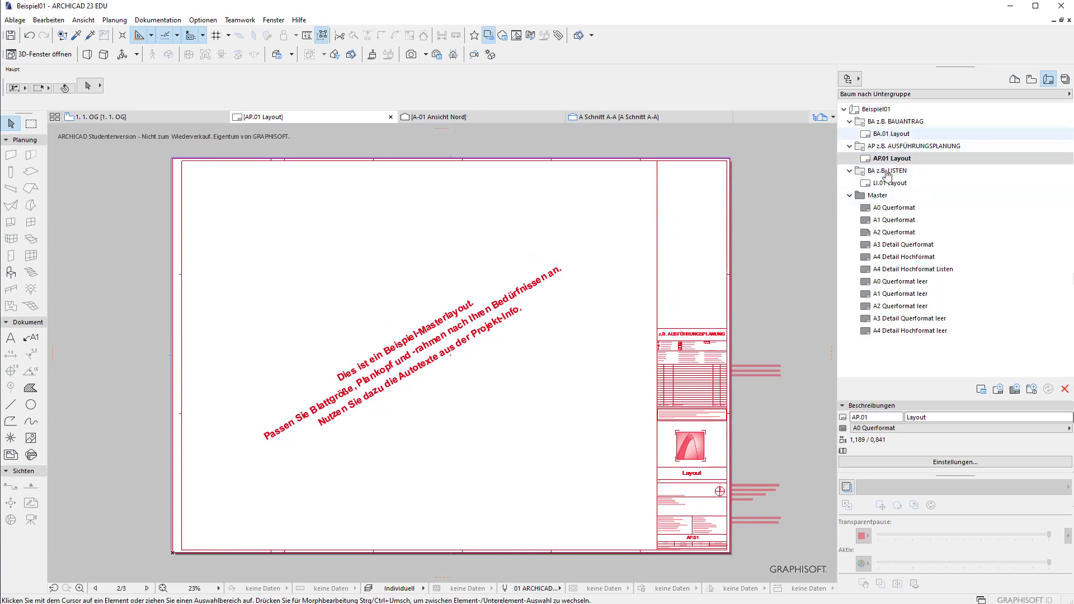
Open and pan around the A4 portrait LI.01 Layout, then reopen BA.01 Layout.
{"action": "left_click", "coordinate": [872, 182]}
{"action": "double_click", "coordinate": [872, 183]}
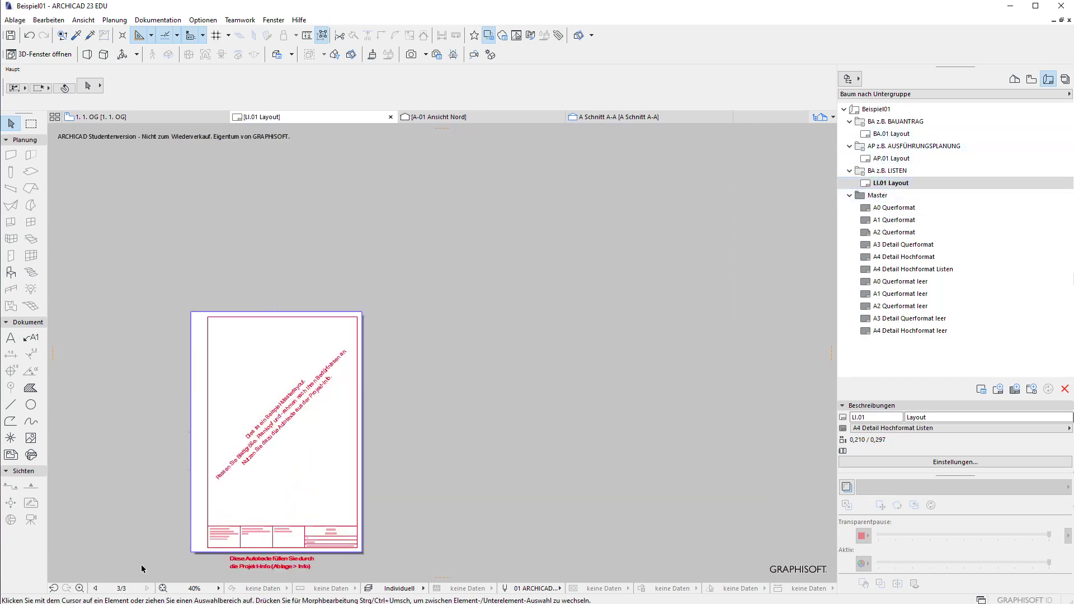
{"action": "scroll", "coordinate": [515, 566], "scroll_direction": "up", "scroll_amount": 3}
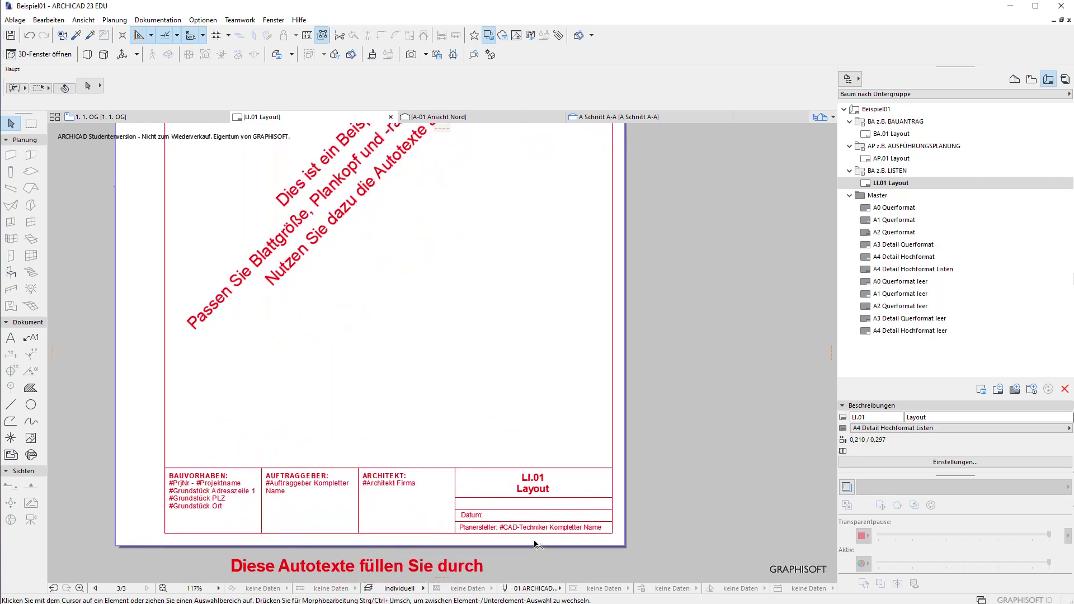
{"action": "scroll", "coordinate": [567, 513], "scroll_direction": "down", "scroll_amount": 3}
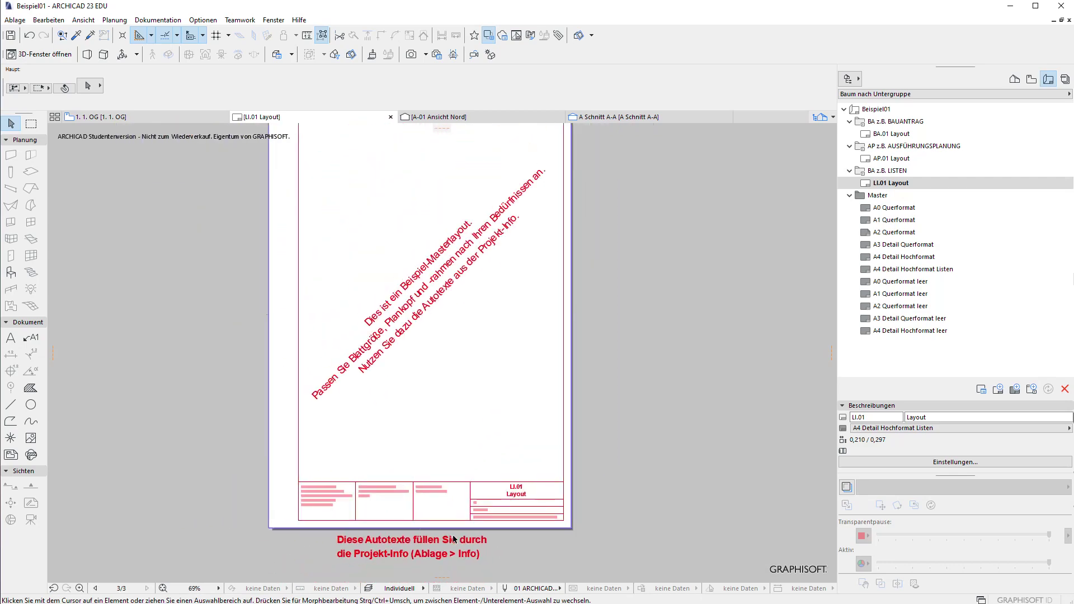
{"action": "middle_click_drag", "start_coordinate": [477, 174], "coordinate": [461, 233]}
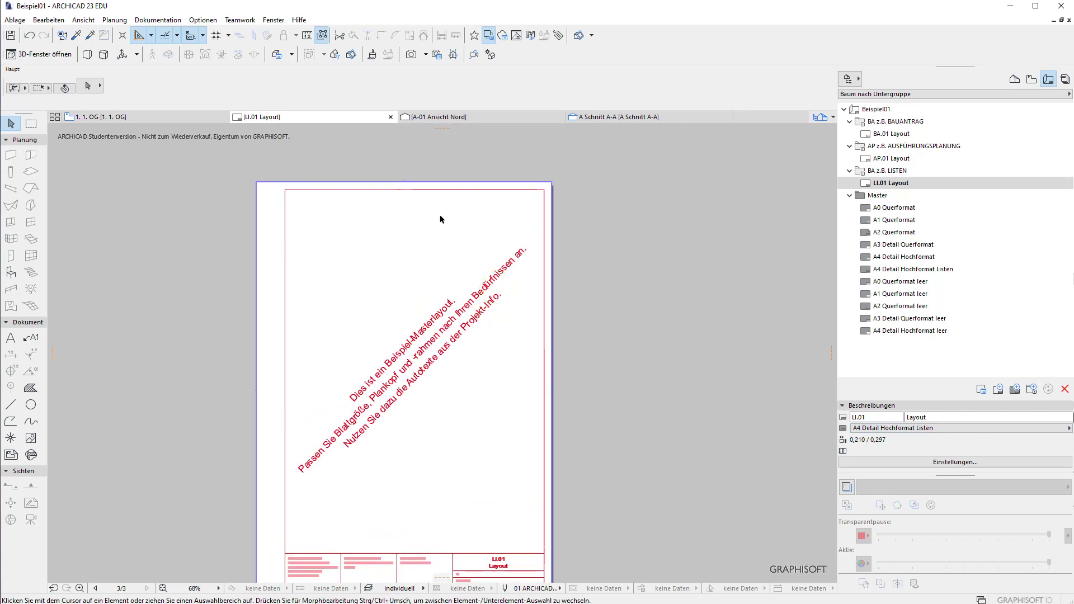
{"action": "middle_click_drag", "start_coordinate": [453, 441], "coordinate": [456, 310]}
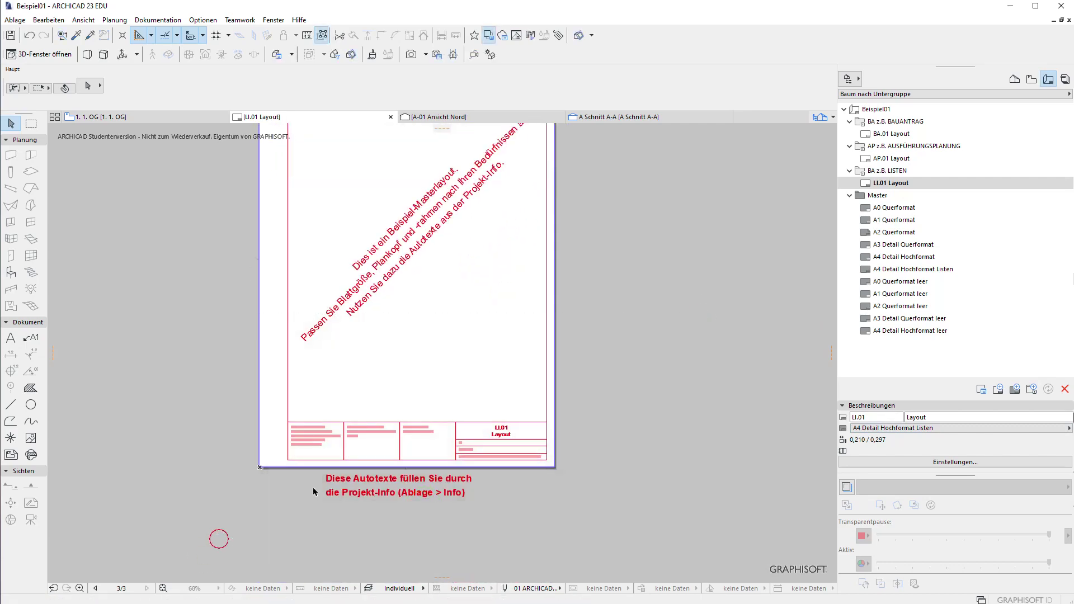
{"action": "scroll", "coordinate": [648, 292], "scroll_direction": "down", "scroll_amount": 1}
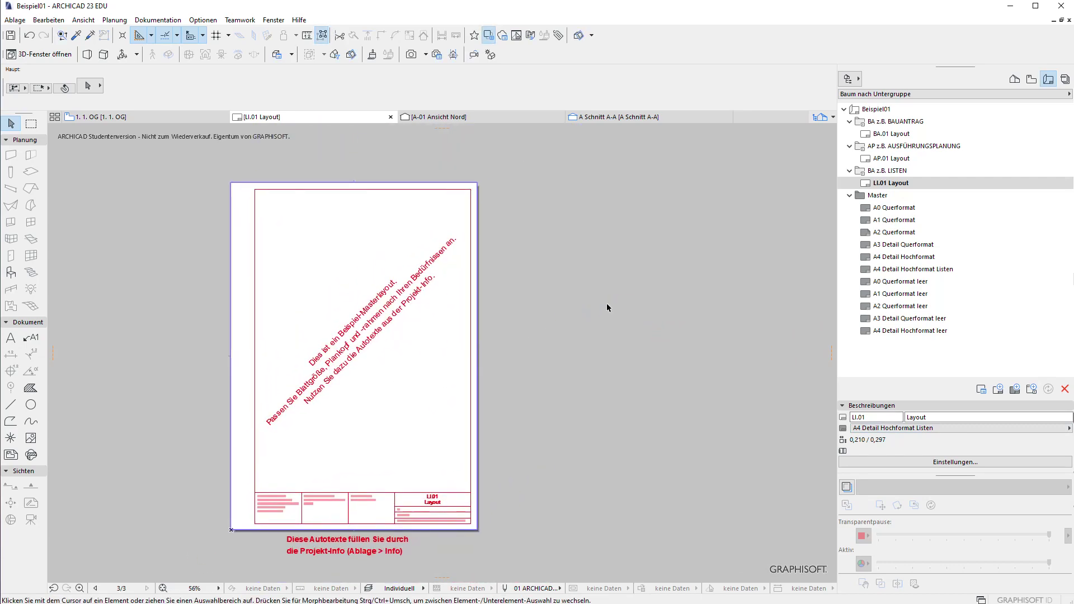
{"action": "double_click", "coordinate": [891, 158]}
{"action": "double_click", "coordinate": [893, 134]}
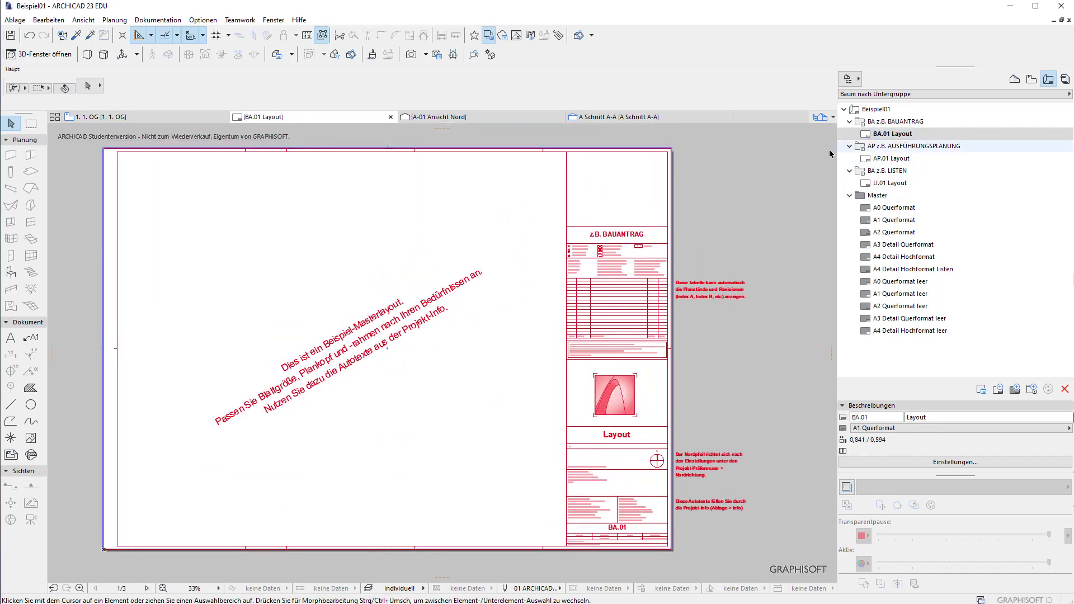
Collapse the BAUANTRAG, AUSFÜHRUNGSPLANUNG and LISTEN subsets and select the Beispiel01 root.
{"action": "left_click", "coordinate": [794, 190]}
{"action": "left_click", "coordinate": [528, 400]}
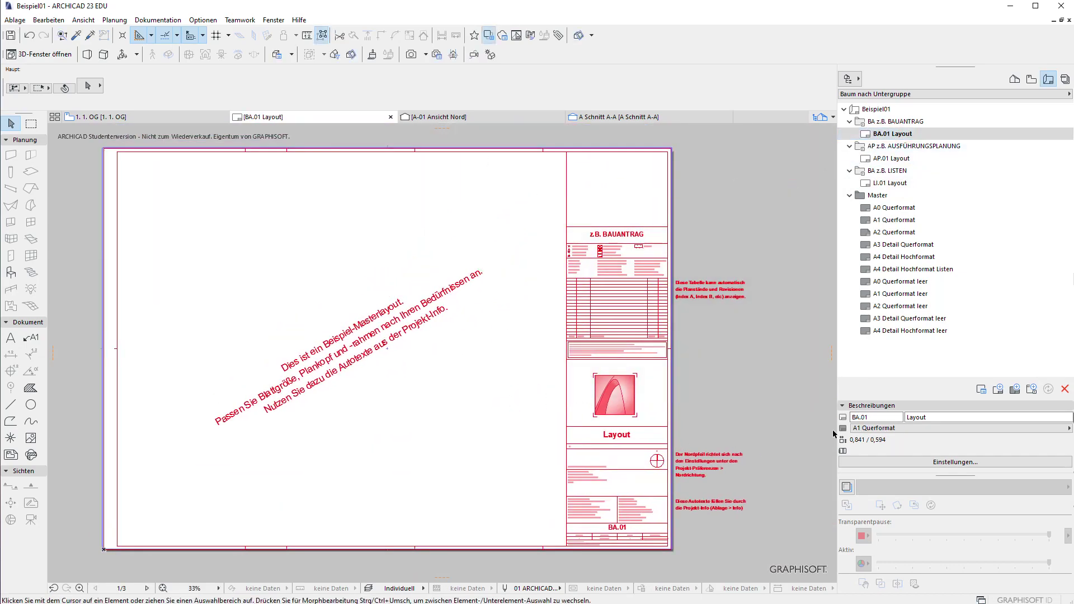
{"action": "left_click", "coordinate": [849, 195]}
{"action": "left_click", "coordinate": [870, 121]}
{"action": "left_click", "coordinate": [850, 121]}
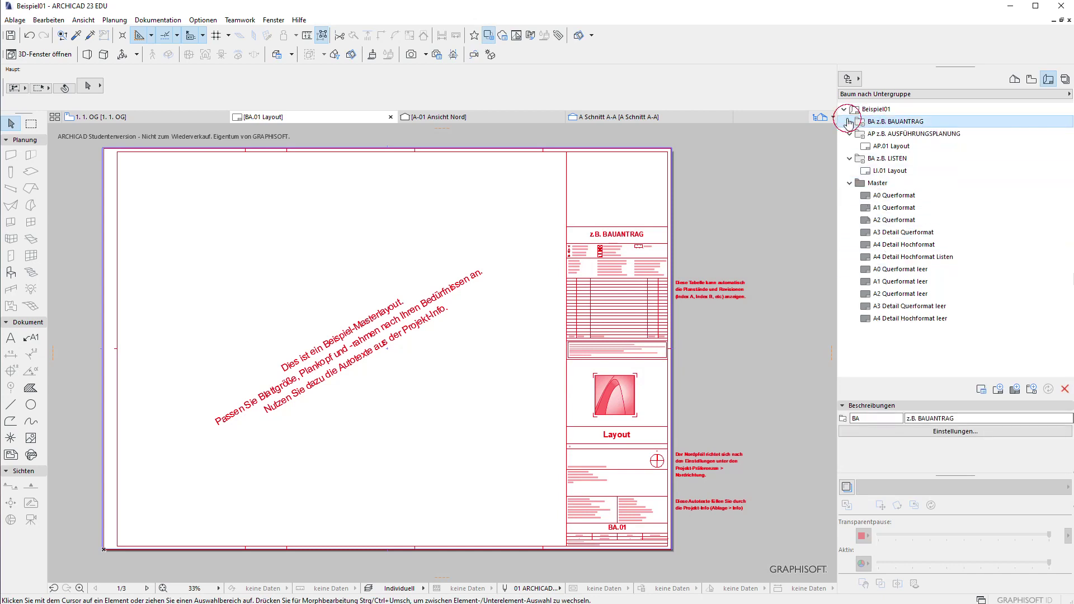
{"action": "left_click", "coordinate": [850, 146]}
{"action": "left_click", "coordinate": [866, 112]}
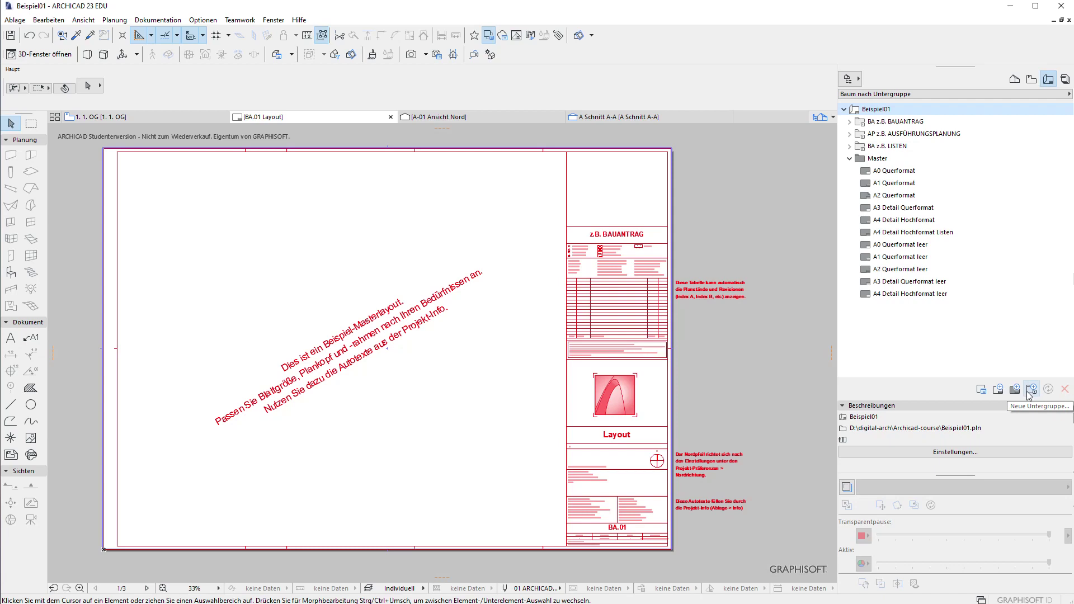
Create a new subset named Test under Beispiel01, which receives ID A-4.
{"action": "right_click", "coordinate": [891, 112]}
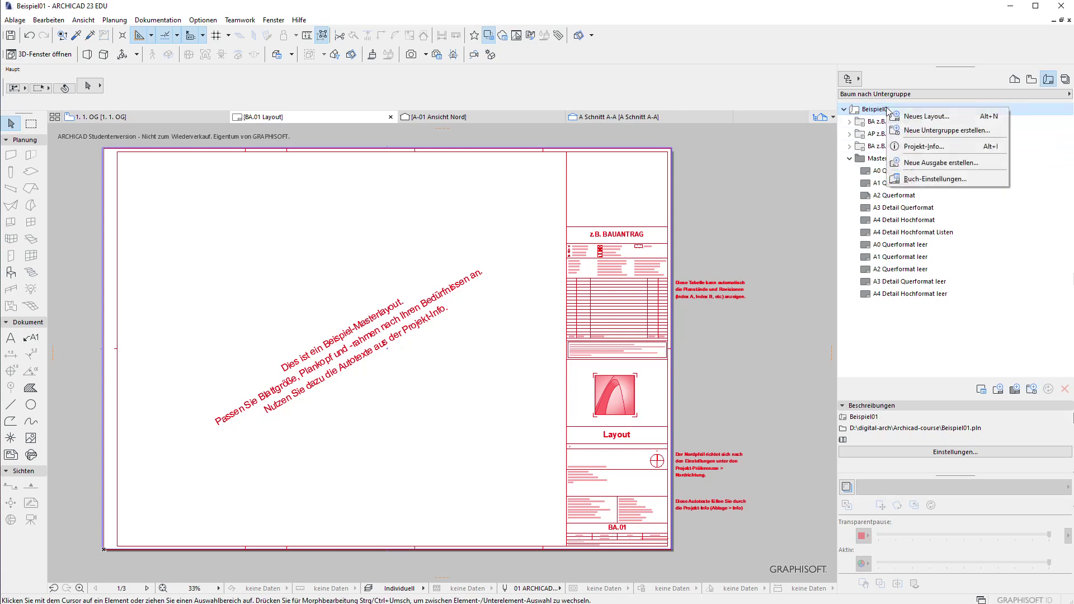
{"action": "left_click", "coordinate": [944, 131]}
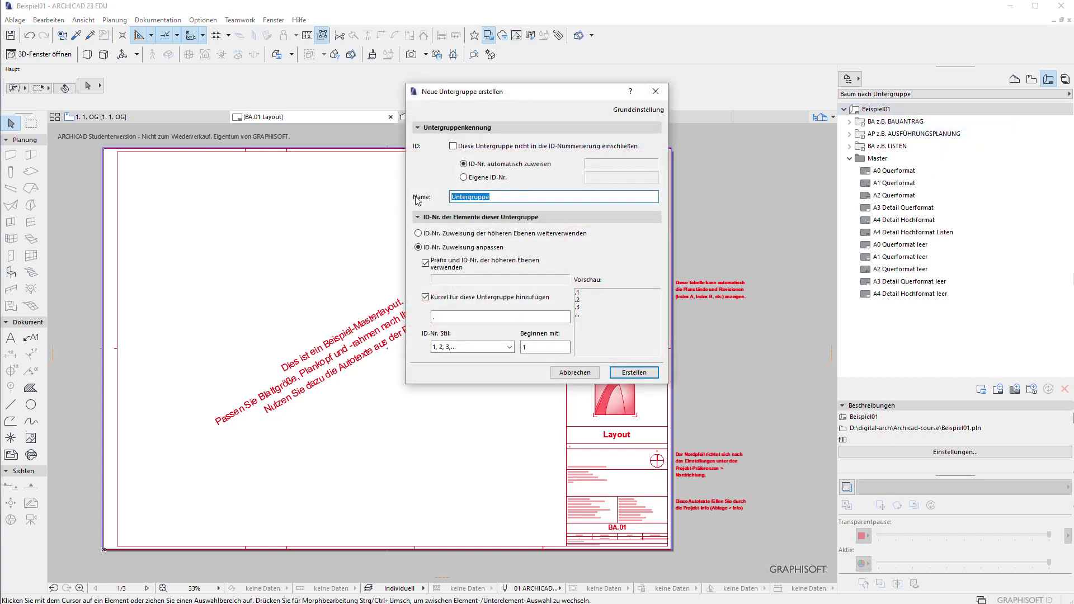
{"action": "type", "text": "Test"}
{"action": "left_click", "coordinate": [635, 373]}
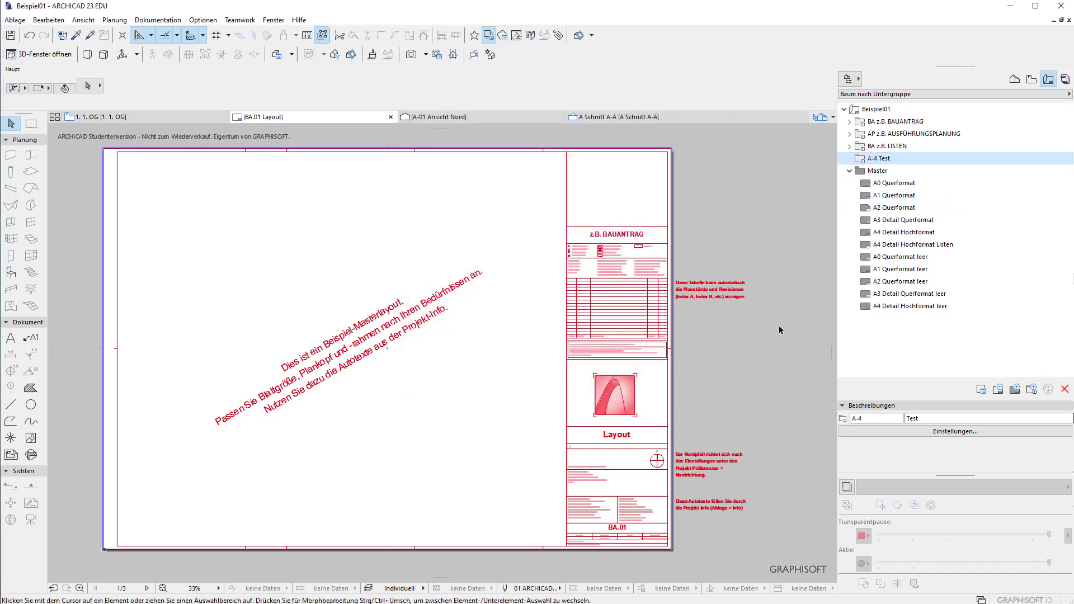
{"action": "double_click", "coordinate": [864, 419]}
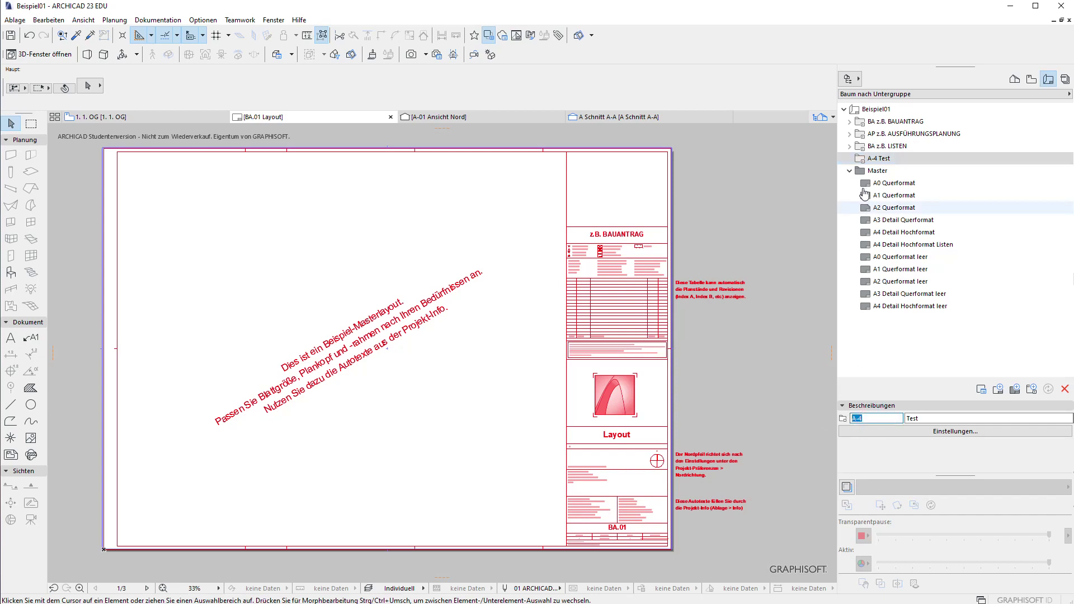
Switch the Test subgroup's settings to a custom ID number 1.
{"action": "left_click", "coordinate": [876, 136]}
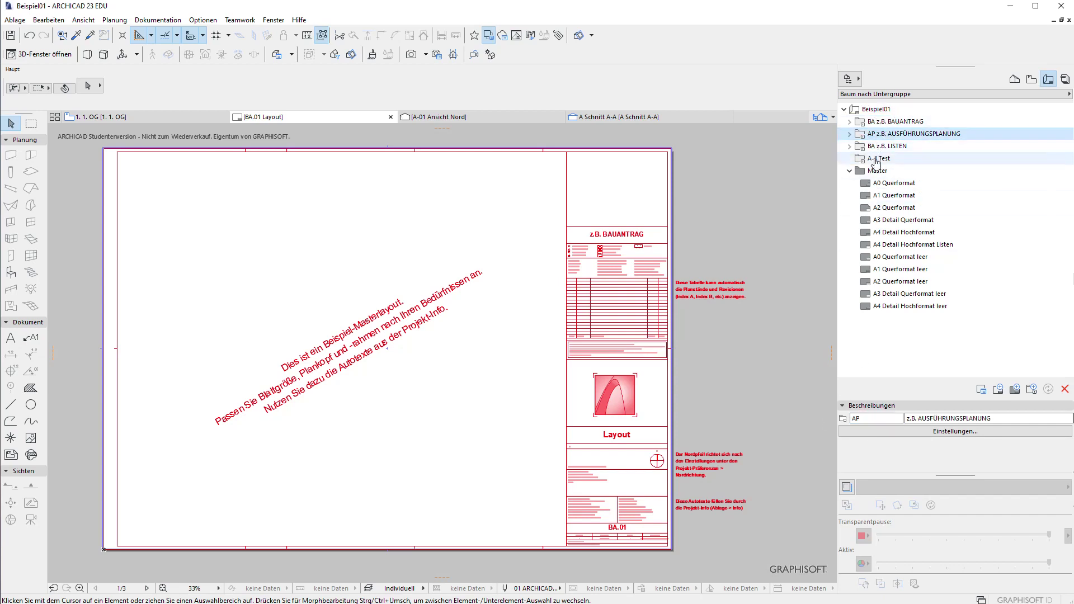
{"action": "left_click", "coordinate": [876, 158]}
{"action": "right_click", "coordinate": [876, 158]}
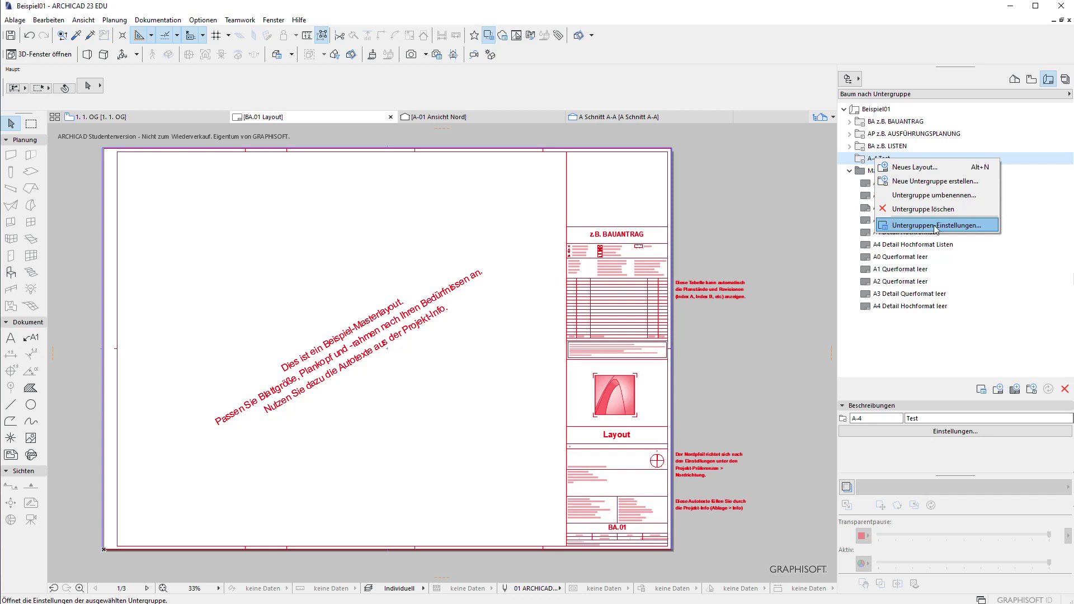
{"action": "left_click", "coordinate": [935, 226]}
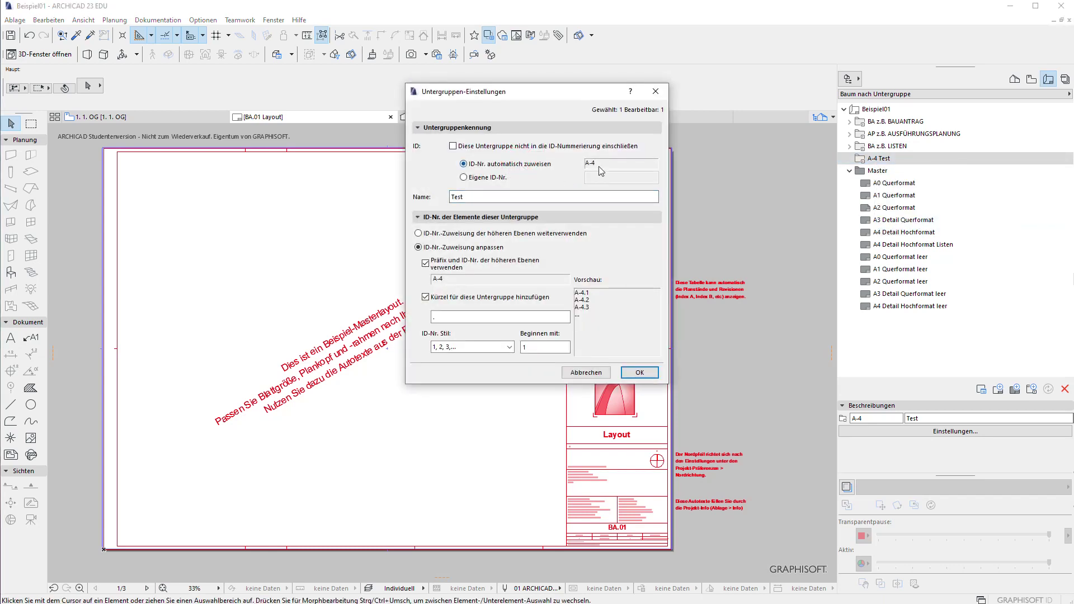
{"action": "left_click", "coordinate": [464, 177]}
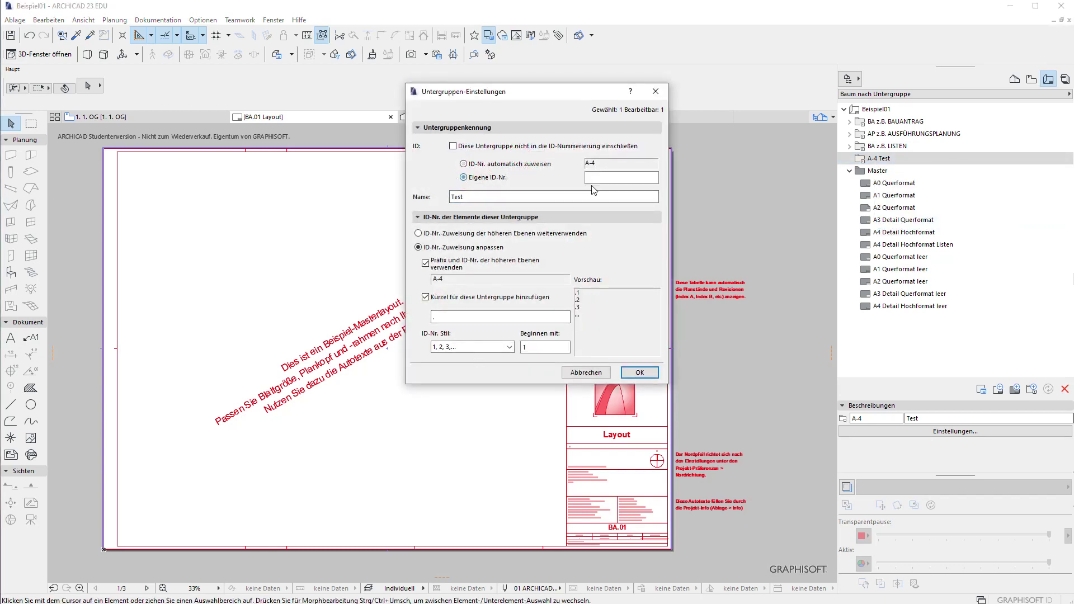
{"action": "type", "text": "1"}
{"action": "left_click", "coordinate": [639, 372]}
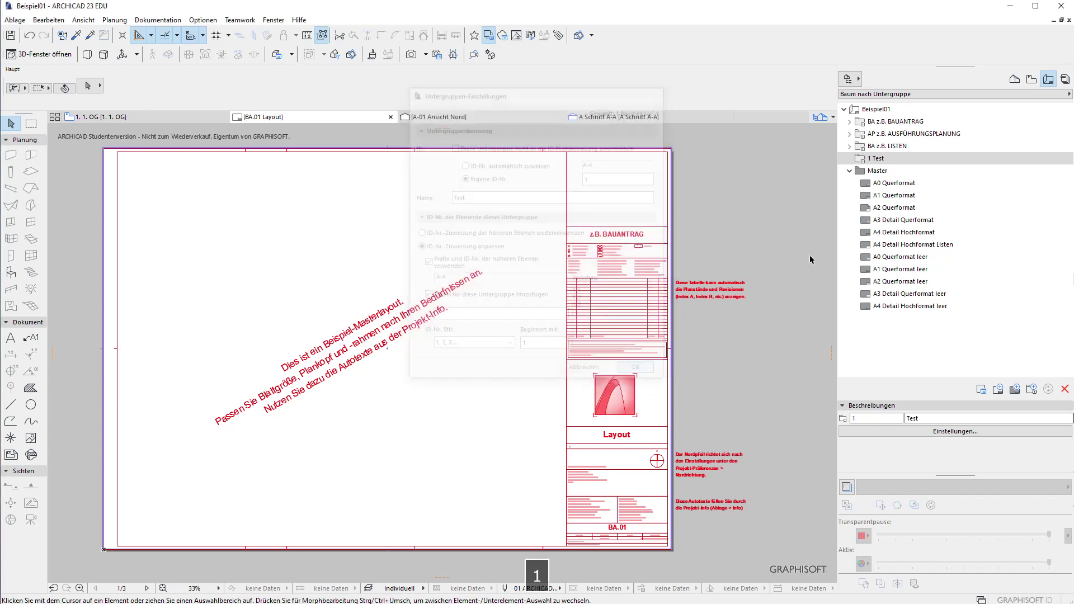
Change the subgroup ID to 01 so it lists as 01 Test.
{"action": "left_click", "coordinate": [894, 418]}
{"action": "key", "text": "BackSpace"}
{"action": "key", "text": "Return"}
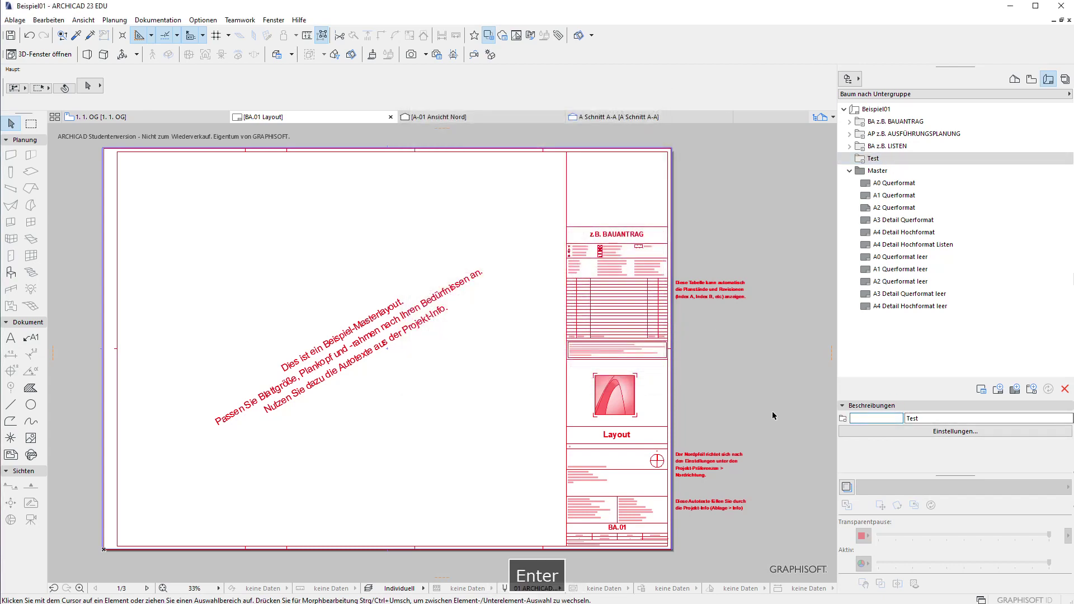
{"action": "type", "text": "01"}
{"action": "key", "text": "Return"}
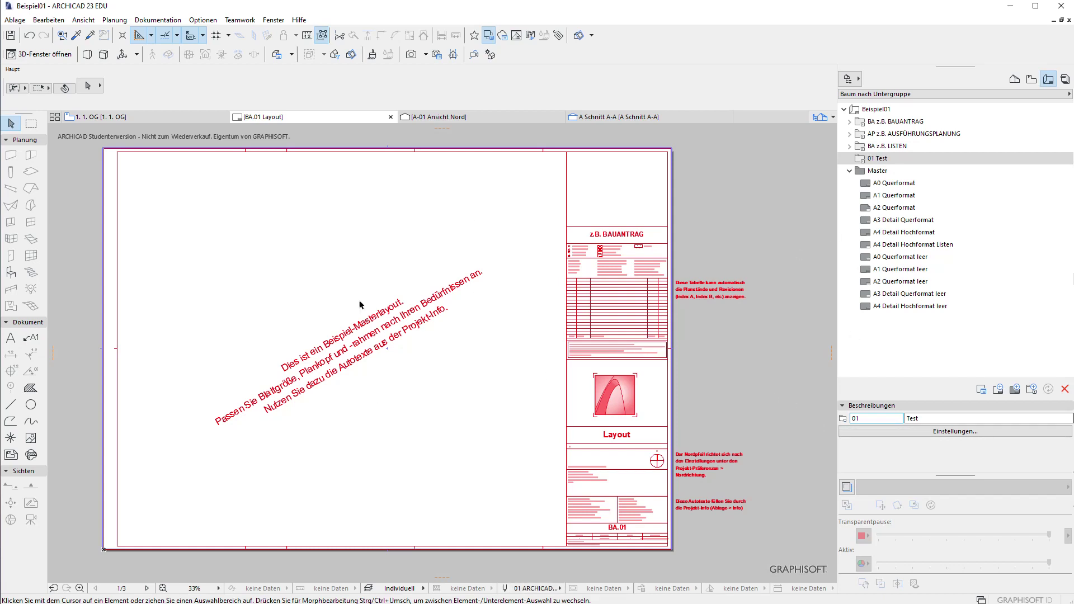
{"action": "middle_click_drag", "start_coordinate": [471, 347], "coordinate": [485, 360]}
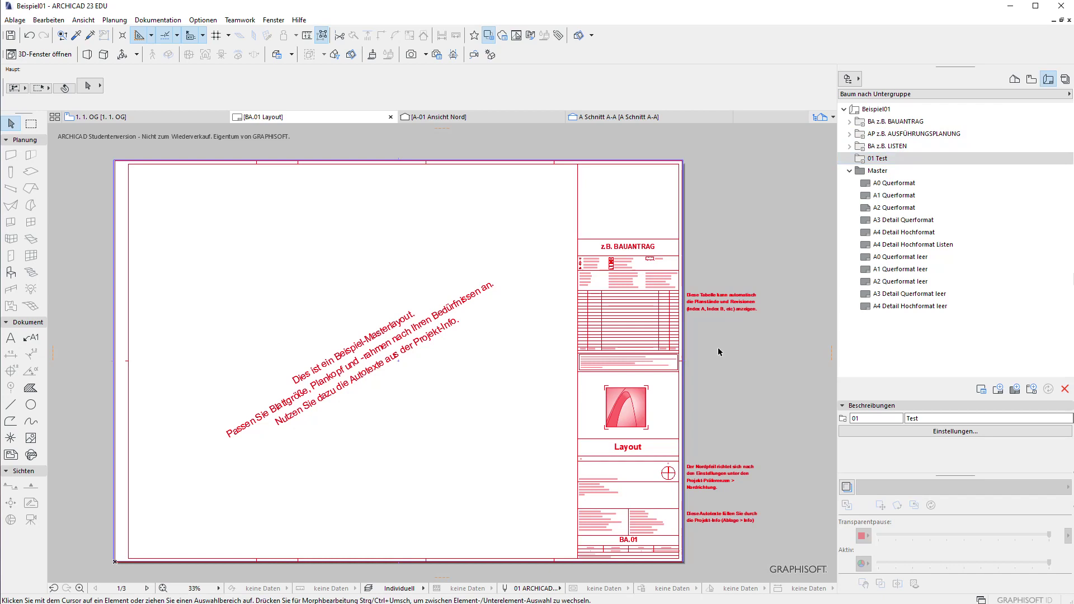
Recheck the 01 Test subgroup settings without changes and reselect the subgroup.
{"action": "left_click", "coordinate": [981, 390]}
{"action": "mouse_move", "coordinate": [612, 116]}
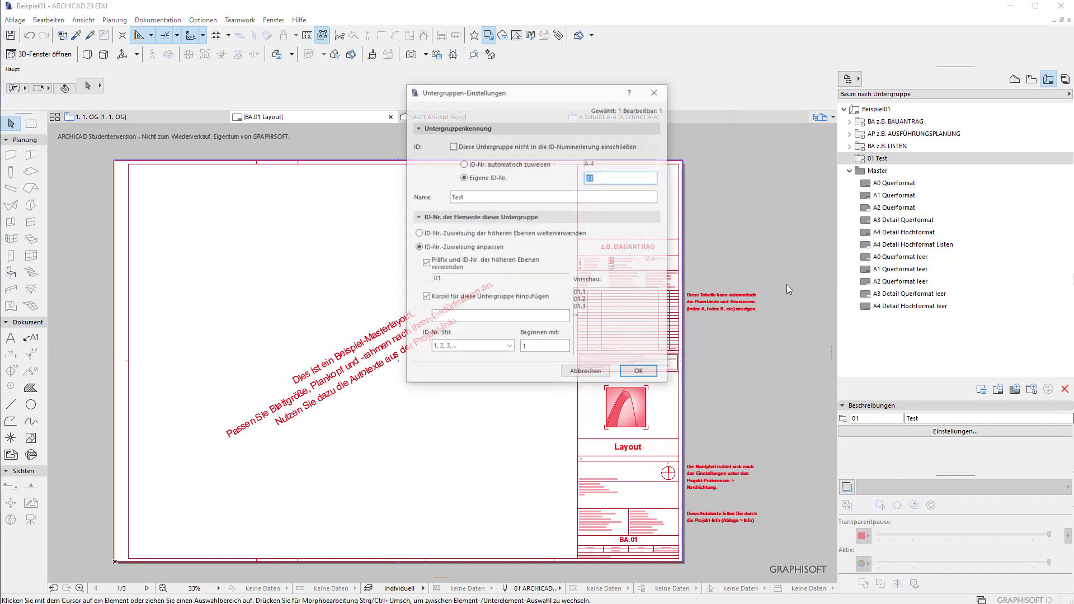
{"action": "left_click", "coordinate": [658, 89]}
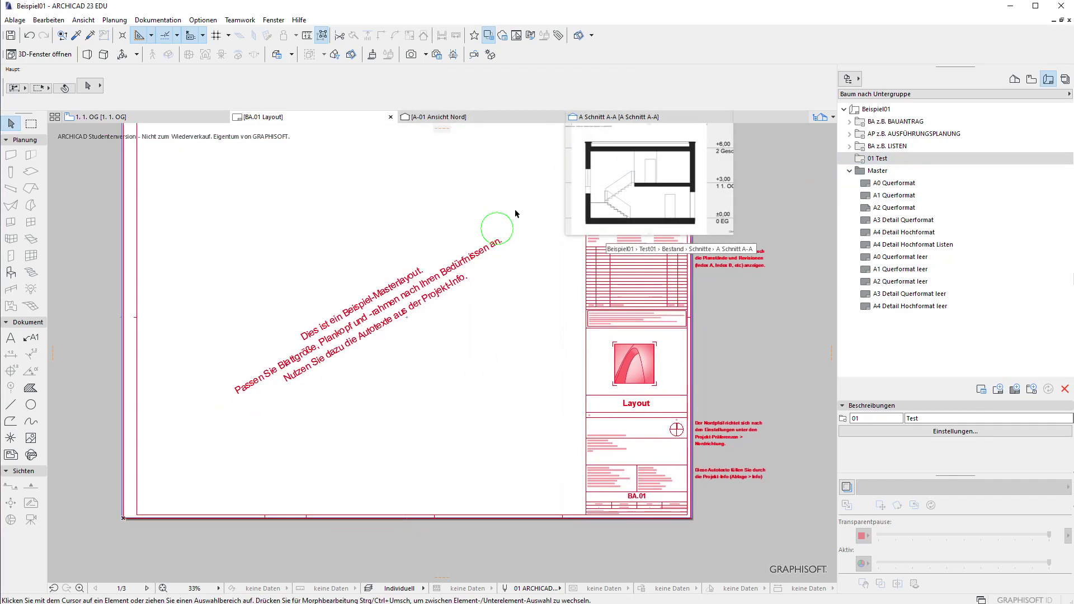
{"action": "key", "text": "Escape"}
{"action": "left_click", "coordinate": [867, 158]}
{"action": "right_click", "coordinate": [867, 158]}
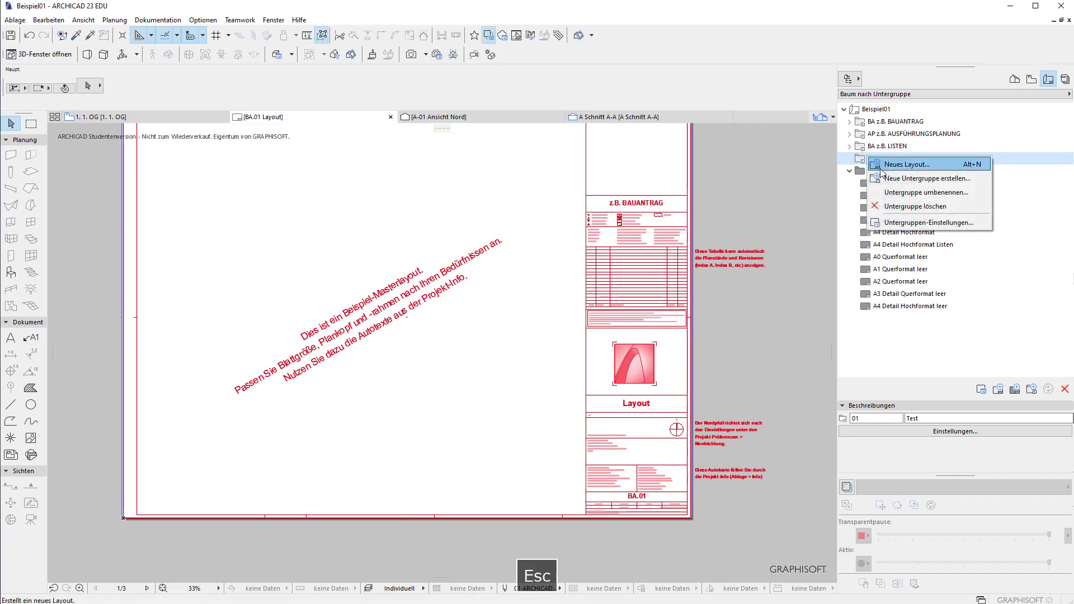
Create layout Grundrisse on the A2 Querformat master inside 01 Test.
{"action": "left_click", "coordinate": [906, 165]}
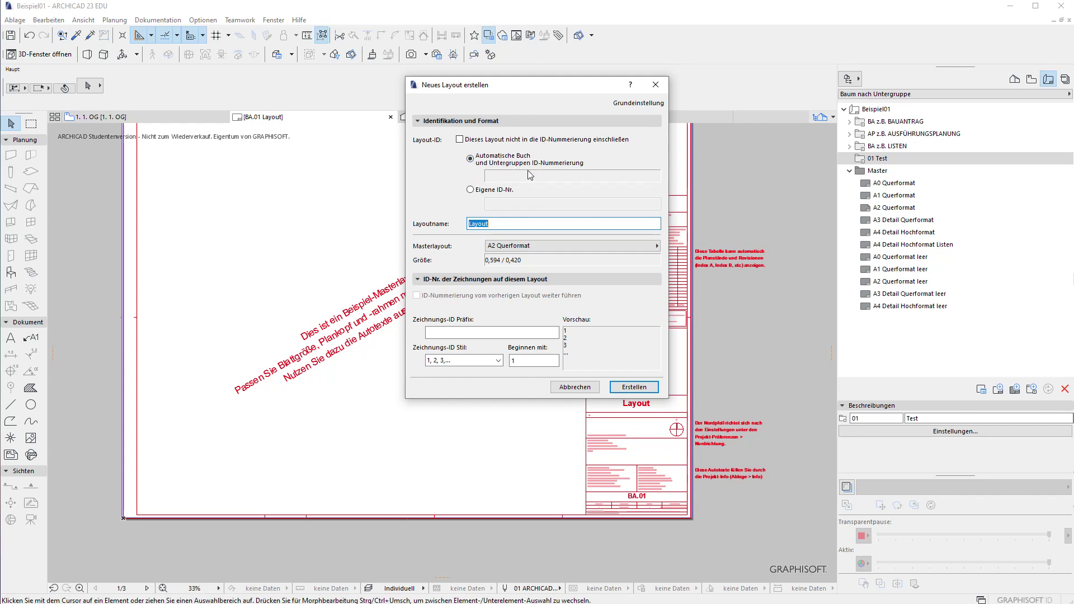
{"action": "left_click", "coordinate": [500, 226]}
{"action": "type", "text": "Grundrisse"}
{"action": "left_click", "coordinate": [448, 252]}
{"action": "left_click", "coordinate": [496, 248]}
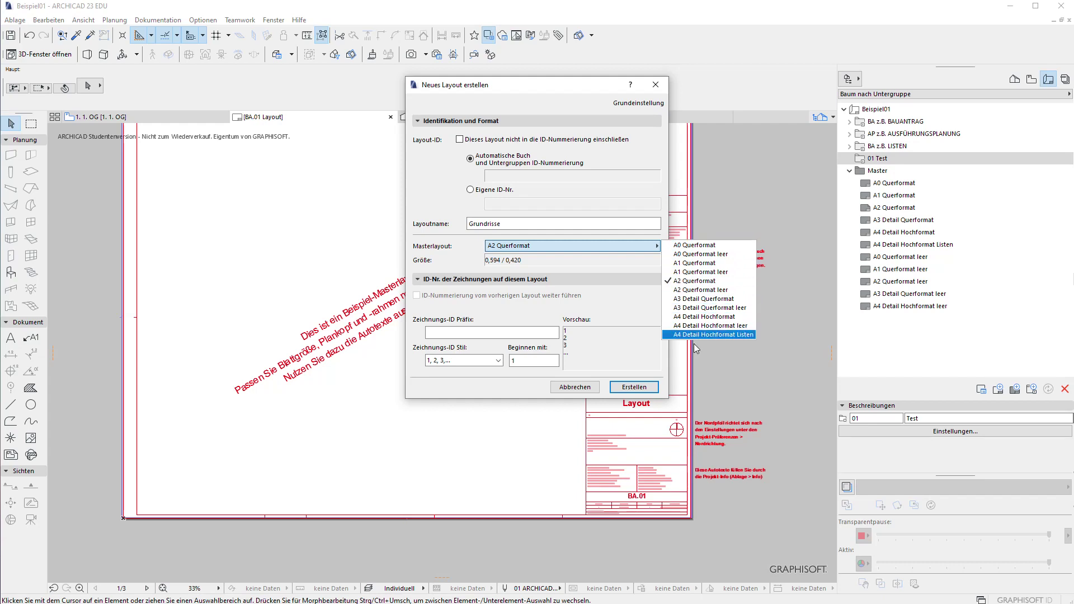
{"action": "left_click", "coordinate": [694, 283]}
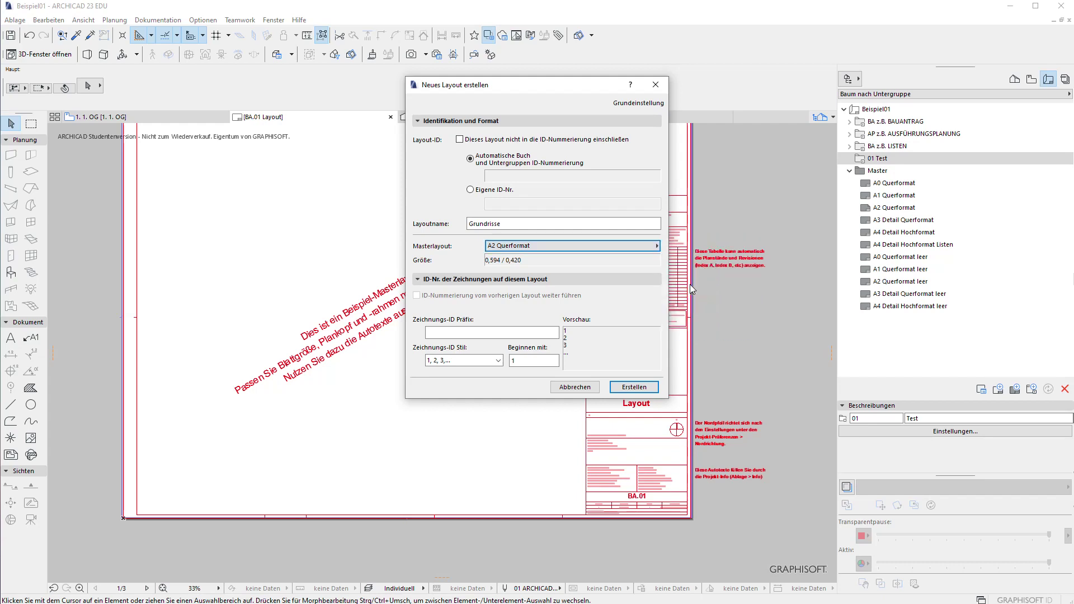
{"action": "left_click", "coordinate": [652, 384]}
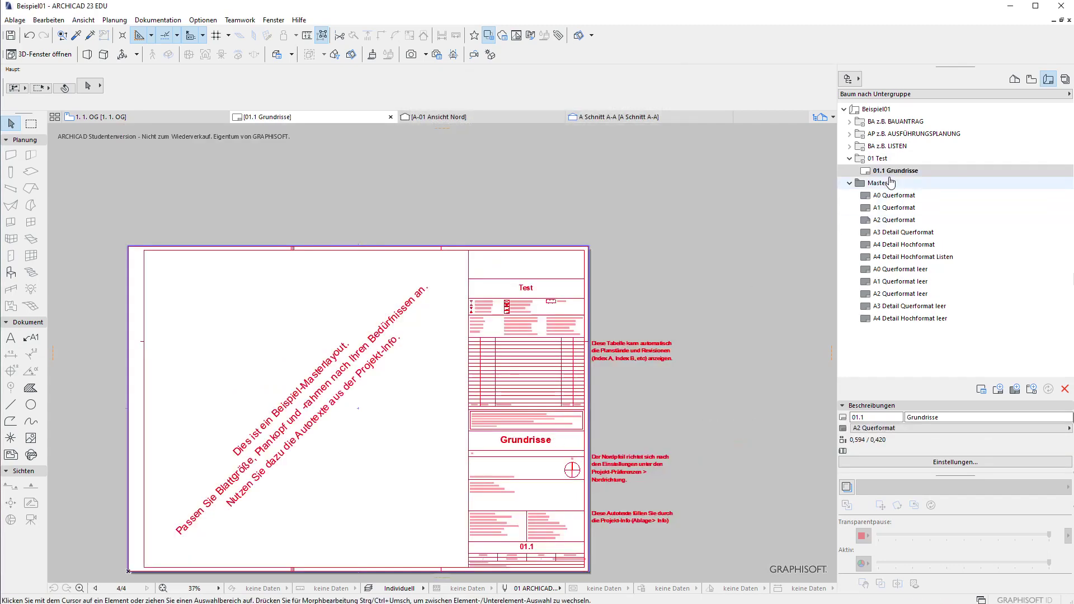
Inspect the new 01.1 Grundrisse sheet, then open the A2 Querformat master.
{"action": "middle_click_drag", "start_coordinate": [564, 392], "coordinate": [579, 335]}
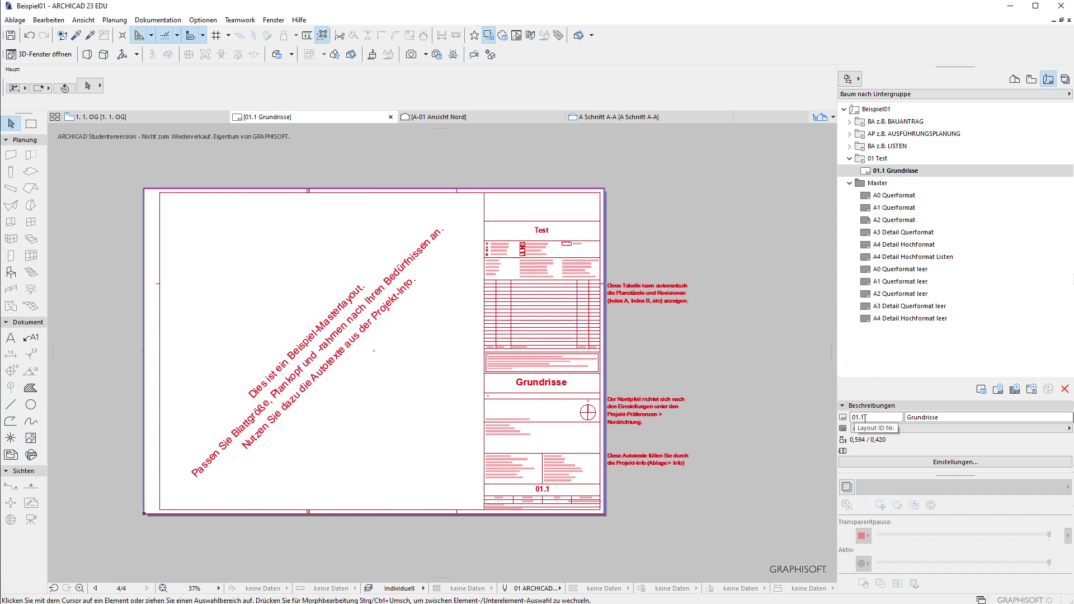
{"action": "scroll", "coordinate": [425, 425], "scroll_direction": "up", "scroll_amount": 3}
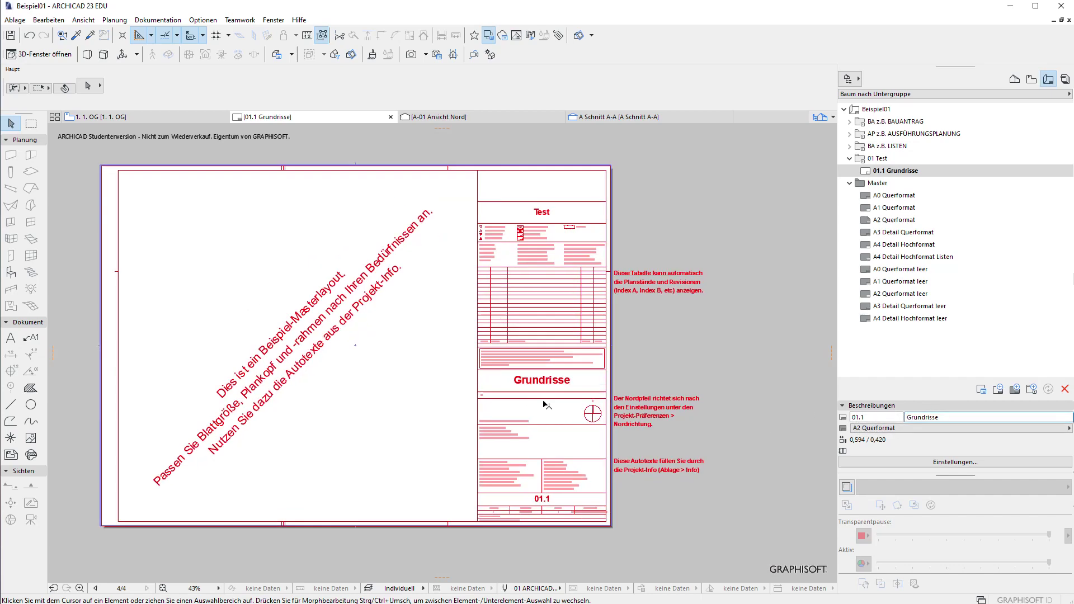
{"action": "scroll", "coordinate": [508, 393], "scroll_direction": "down", "scroll_amount": 2}
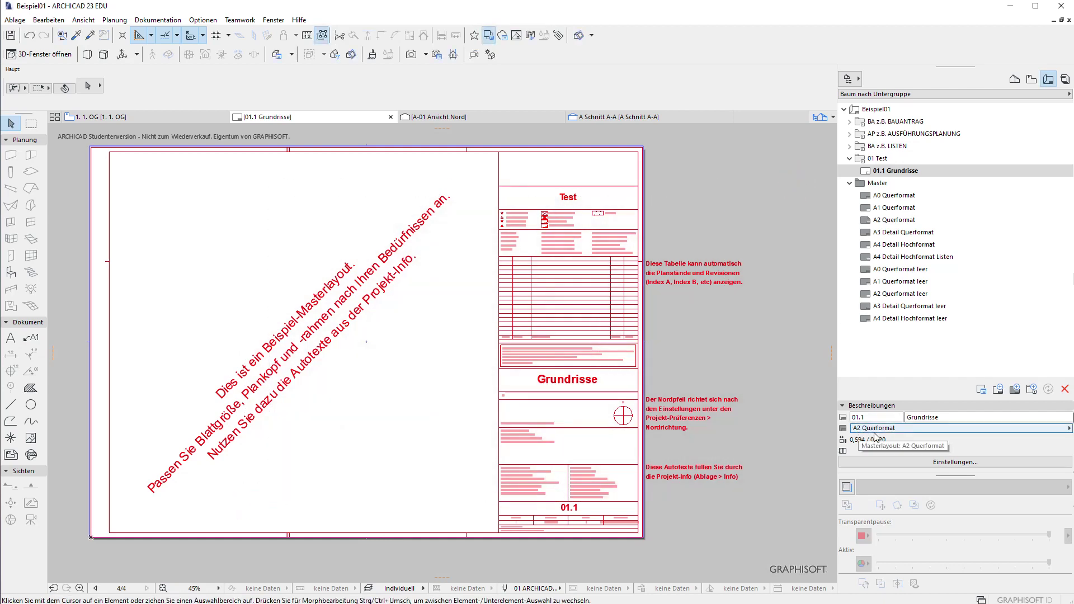
{"action": "double_click", "coordinate": [887, 221]}
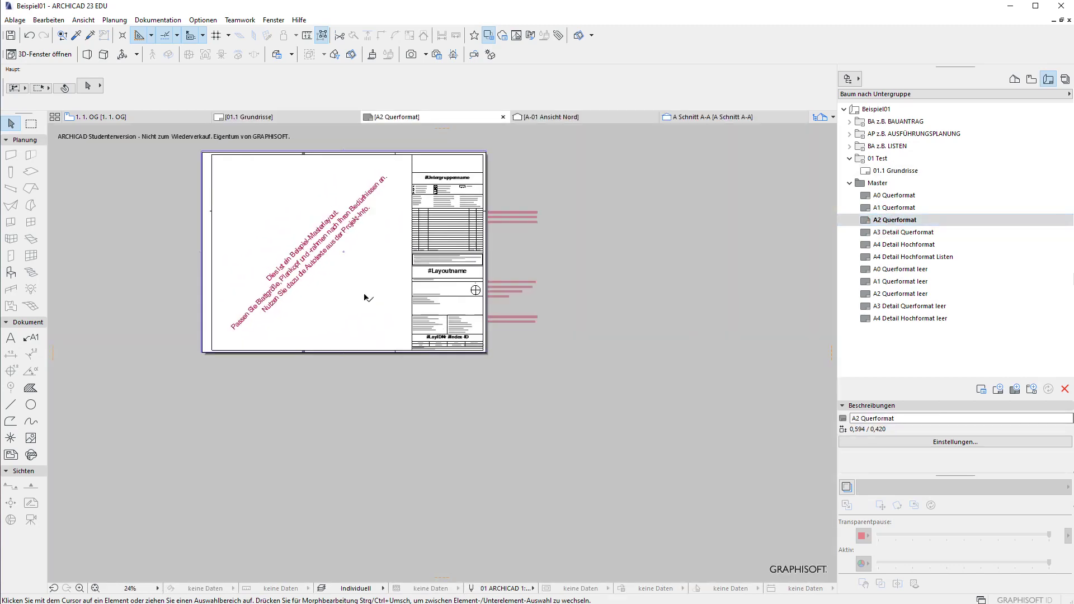
Delete the diagonal sample text from the A2 Querformat master and return to 01.1 Grundrisse.
{"action": "scroll", "coordinate": [305, 353], "scroll_direction": "up", "scroll_amount": 2}
{"action": "left_click_drag", "start_coordinate": [376, 366], "coordinate": [414, 414]}
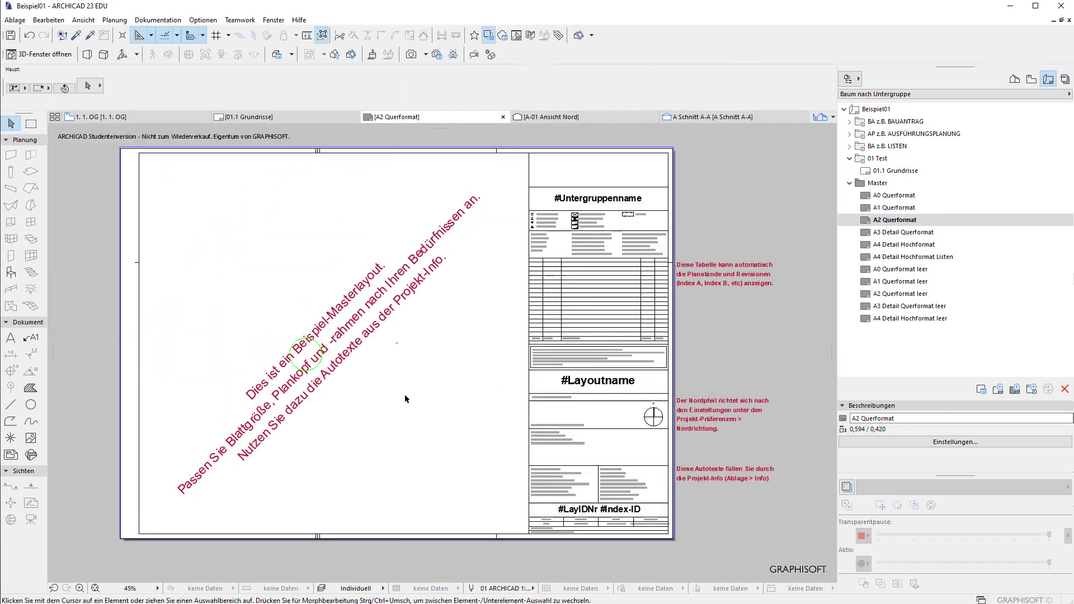
{"action": "left_click", "coordinate": [466, 212]}
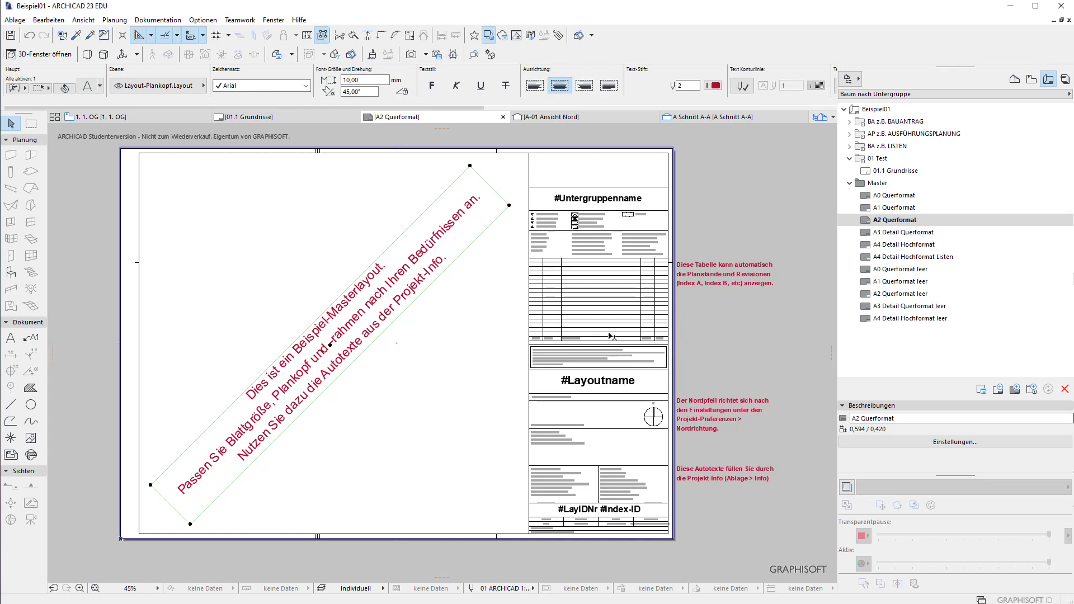
{"action": "left_click", "coordinate": [412, 376]}
{"action": "left_click", "coordinate": [336, 331]}
{"action": "key", "text": "Delete"}
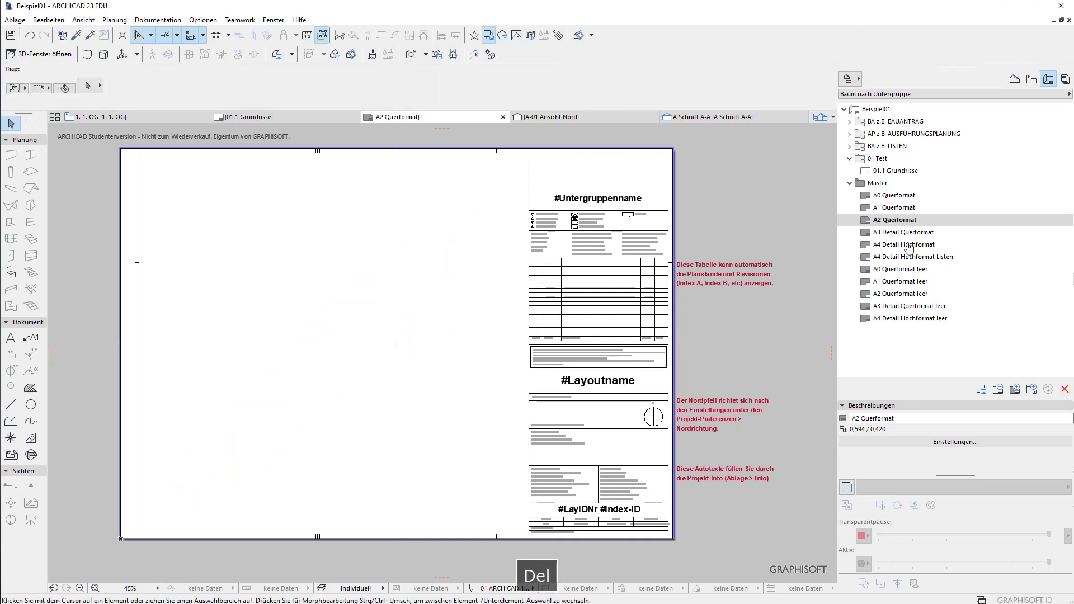
{"action": "double_click", "coordinate": [895, 171]}
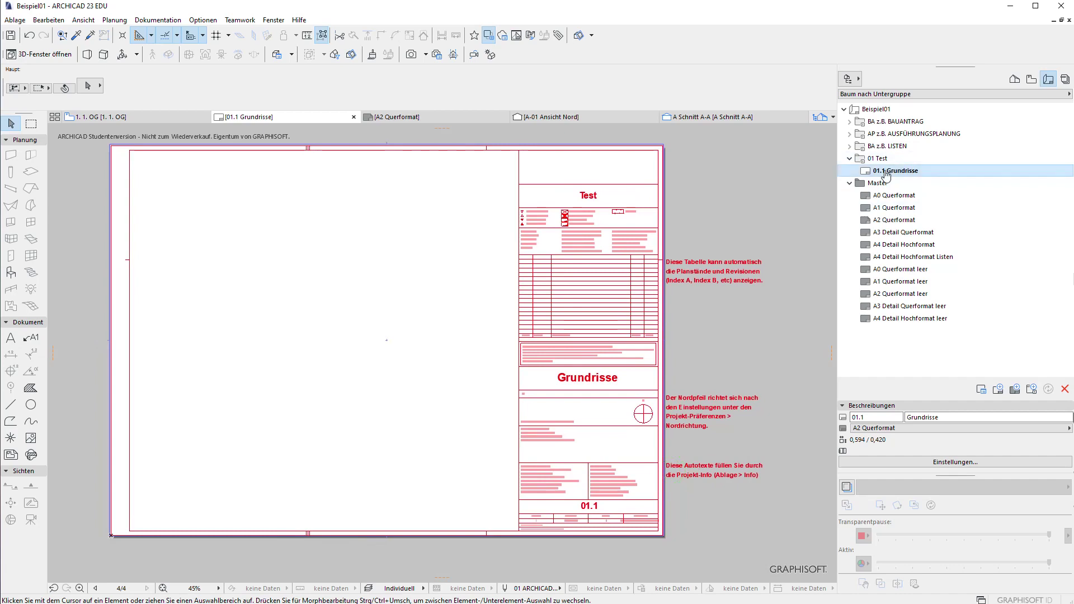
{"action": "left_click", "coordinate": [894, 220]}
{"action": "scroll", "coordinate": [536, 347], "scroll_direction": "up", "scroll_amount": 4}
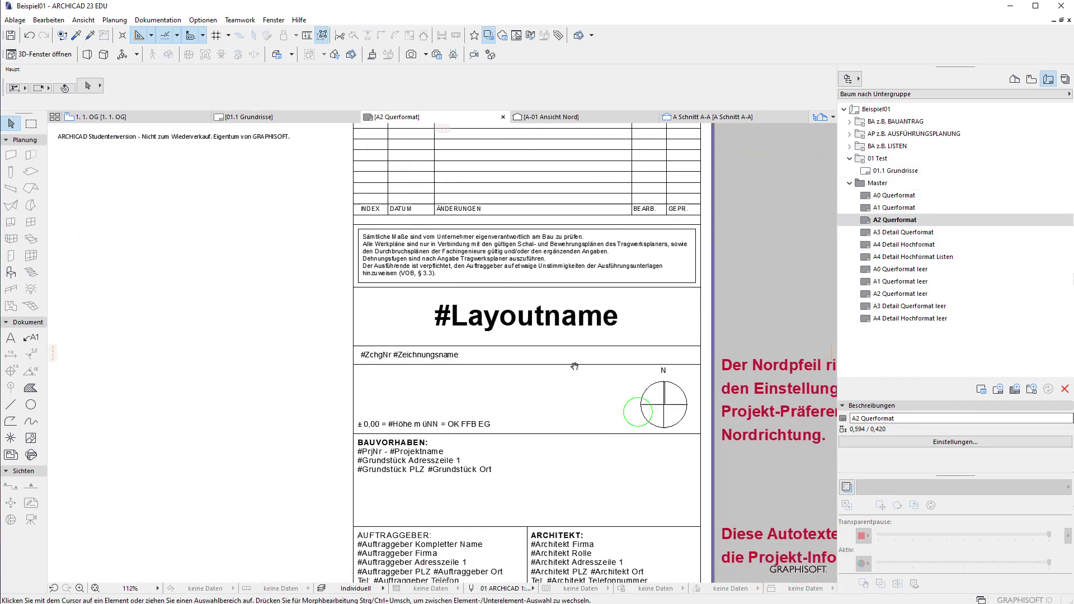
{"action": "scroll", "coordinate": [535, 348], "scroll_direction": "down", "scroll_amount": 2}
{"action": "scroll", "coordinate": [552, 372], "scroll_direction": "up", "scroll_amount": 3}
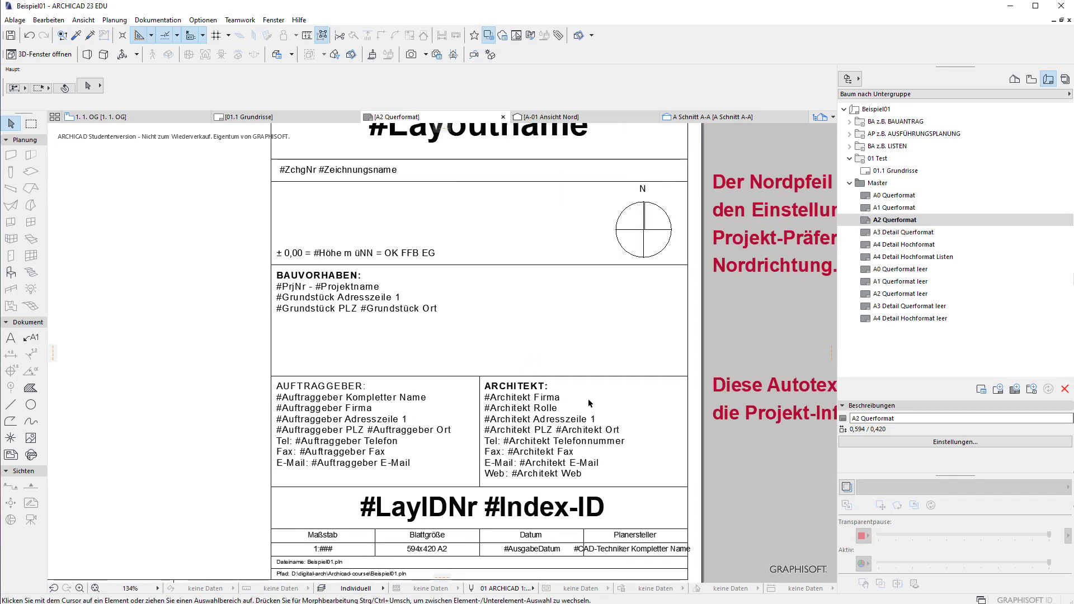
{"action": "scroll", "coordinate": [590, 402], "scroll_direction": "down", "scroll_amount": 1}
{"action": "scroll", "coordinate": [434, 267], "scroll_direction": "up", "scroll_amount": 2}
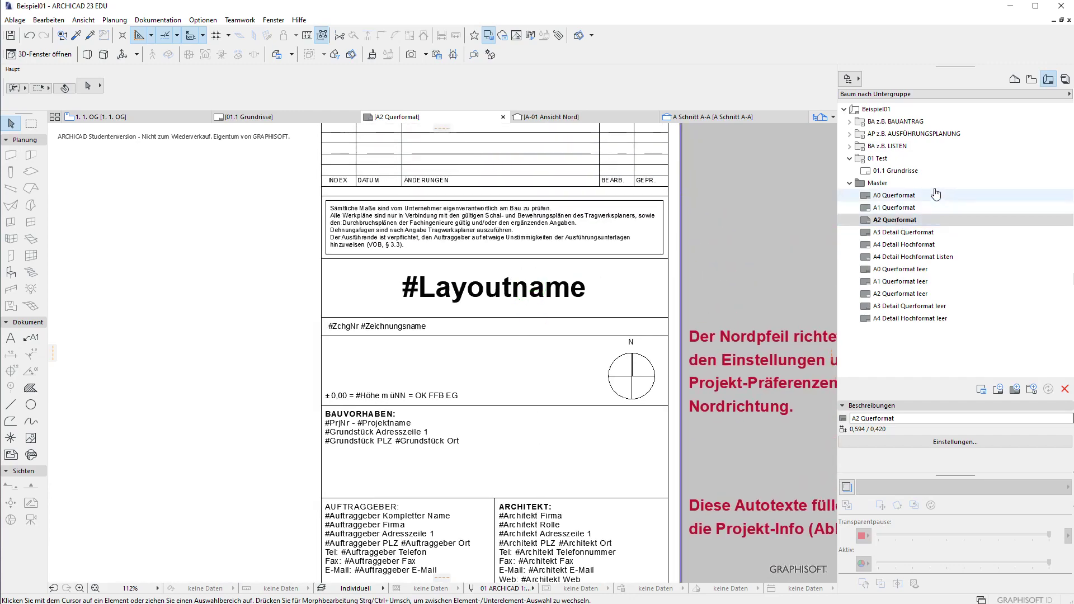
{"action": "double_click", "coordinate": [901, 171]}
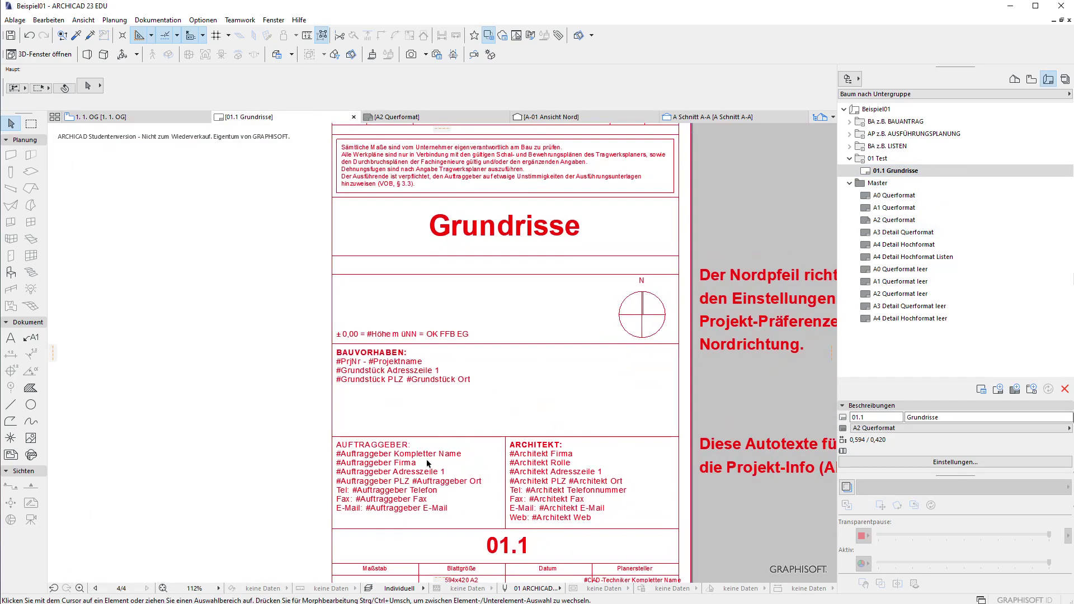
{"action": "scroll", "coordinate": [653, 400], "scroll_direction": "down", "scroll_amount": 1}
{"action": "scroll", "coordinate": [650, 389], "scroll_direction": "down", "scroll_amount": 1}
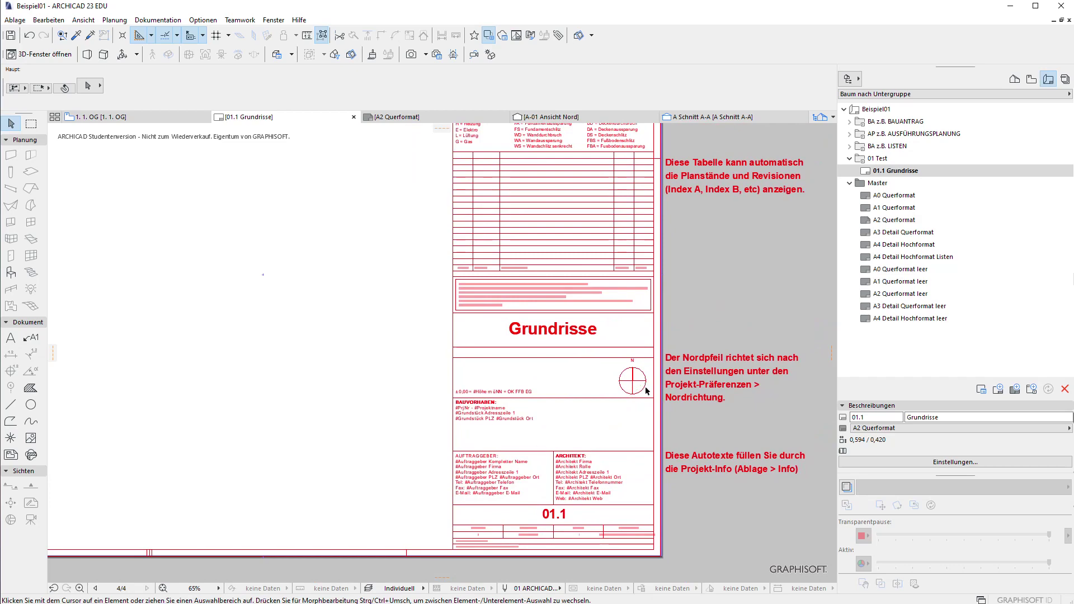
{"action": "left_click", "coordinate": [947, 418]}
{"action": "type", "text": "2"}
{"action": "key", "text": "Return"}
{"action": "scroll", "coordinate": [507, 313], "scroll_direction": "up", "scroll_amount": 1}
{"action": "scroll", "coordinate": [507, 313], "scroll_direction": "up", "scroll_amount": 1}
{"action": "scroll", "coordinate": [508, 313], "scroll_direction": "up", "scroll_amount": 1}
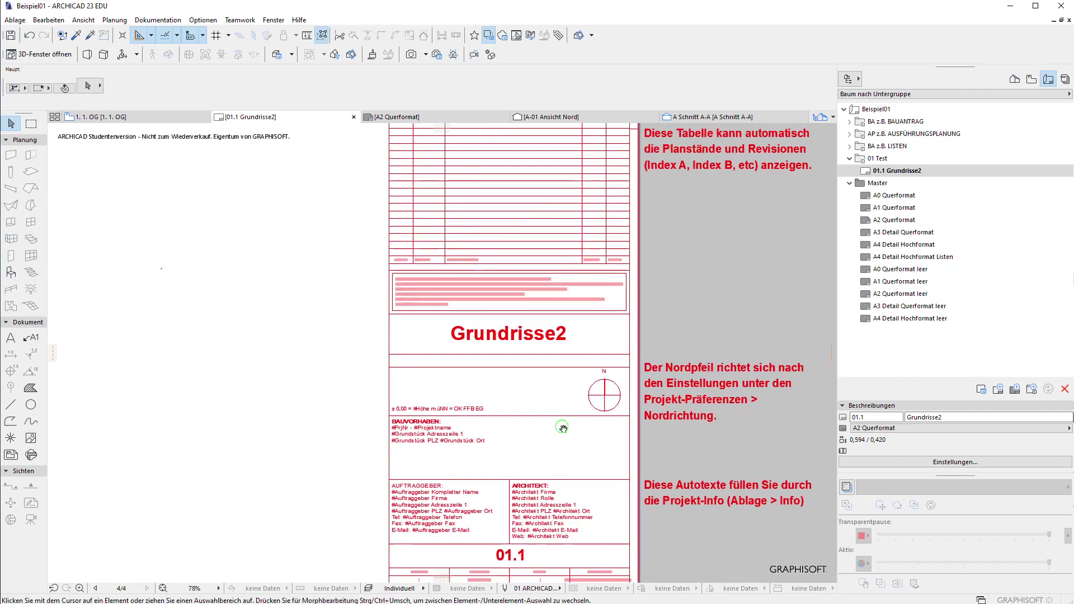
{"action": "middle_click_drag", "start_coordinate": [624, 423], "coordinate": [401, 349]}
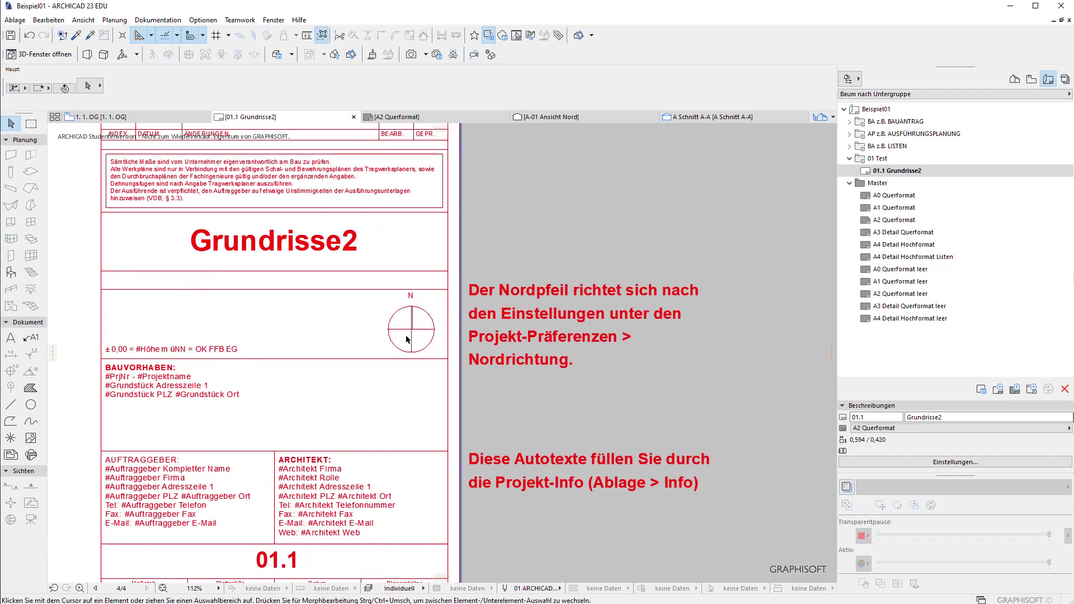
Browse the Optionen and Ablage menus and frame the title block in view.
{"action": "left_click", "coordinate": [203, 19]}
{"action": "mouse_move", "coordinate": [230, 124]}
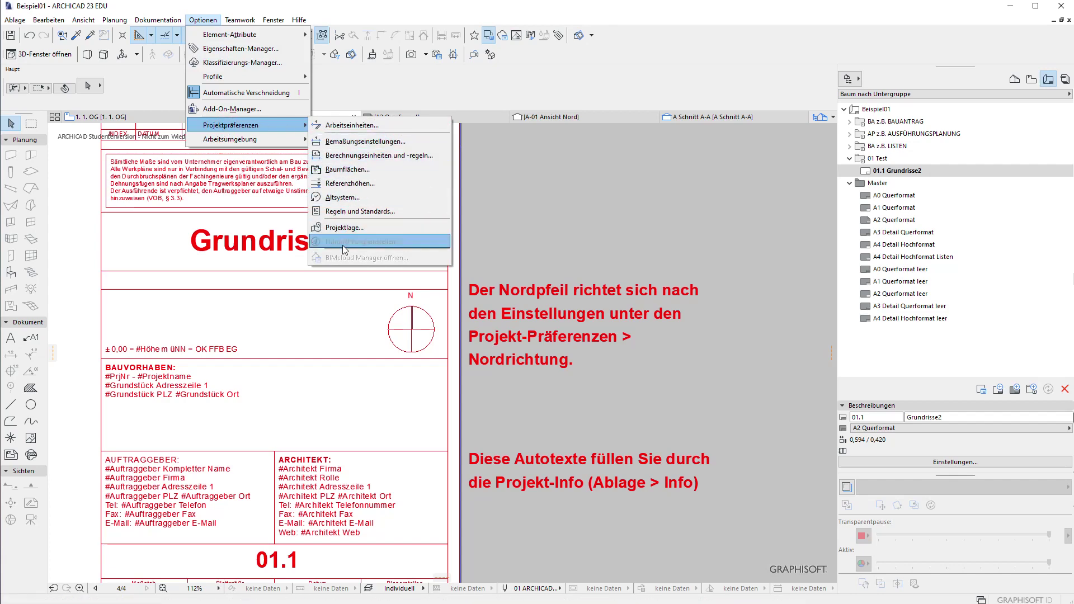
{"action": "left_click", "coordinate": [495, 238]}
{"action": "left_click", "coordinate": [15, 20]}
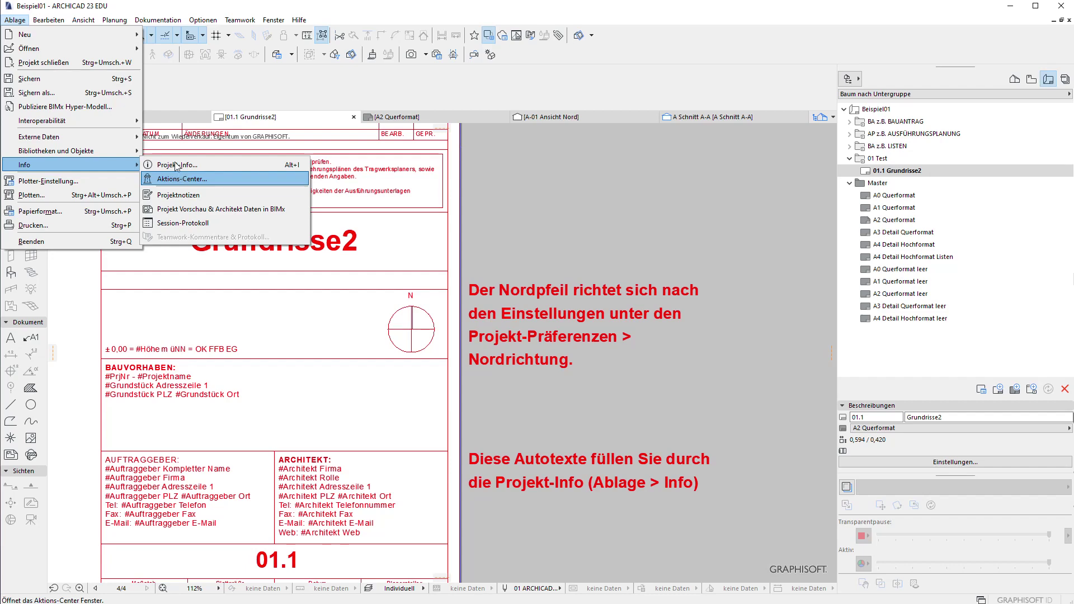
{"action": "left_click", "coordinate": [429, 343]}
{"action": "scroll", "coordinate": [384, 325], "scroll_direction": "up", "scroll_amount": 2}
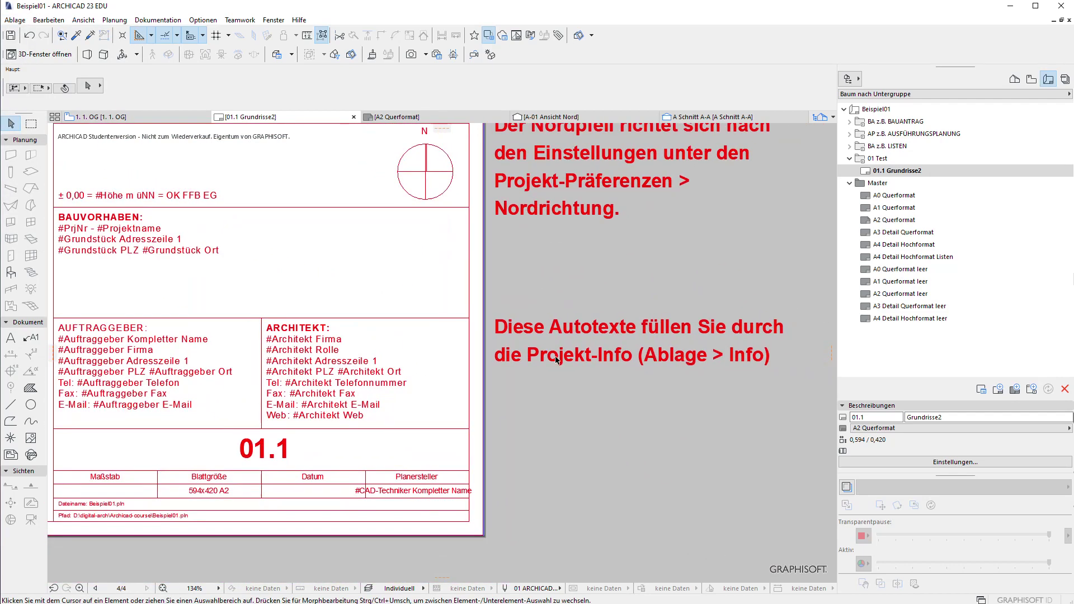
{"action": "middle_click_drag", "start_coordinate": [199, 363], "coordinate": [307, 373]}
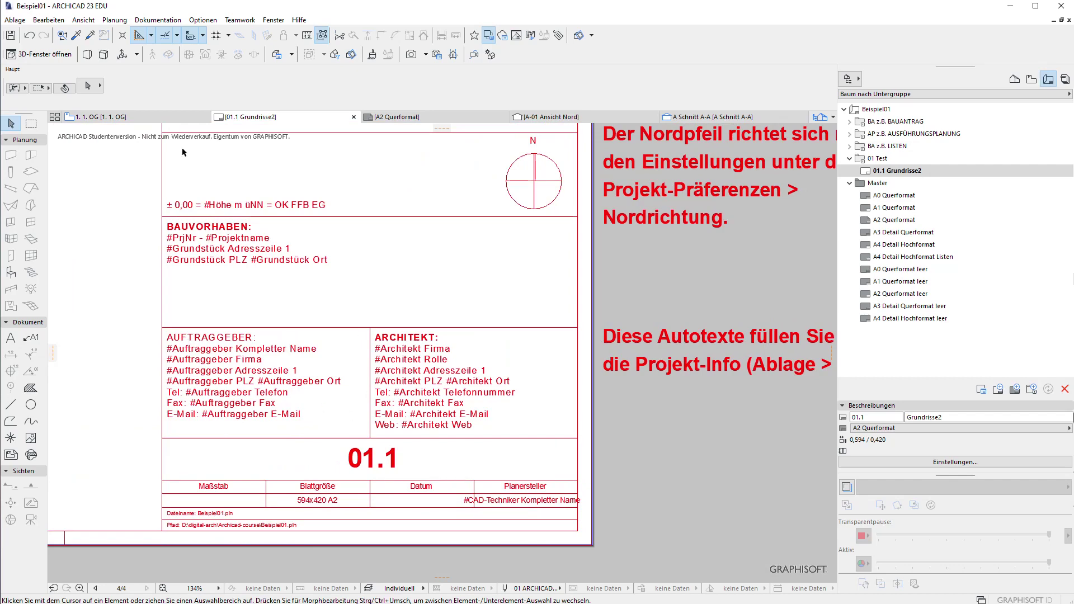
Open Projekt-Info from Ablage and look over the architect name and ID entries.
{"action": "left_click", "coordinate": [15, 19]}
{"action": "mouse_move", "coordinate": [51, 165]}
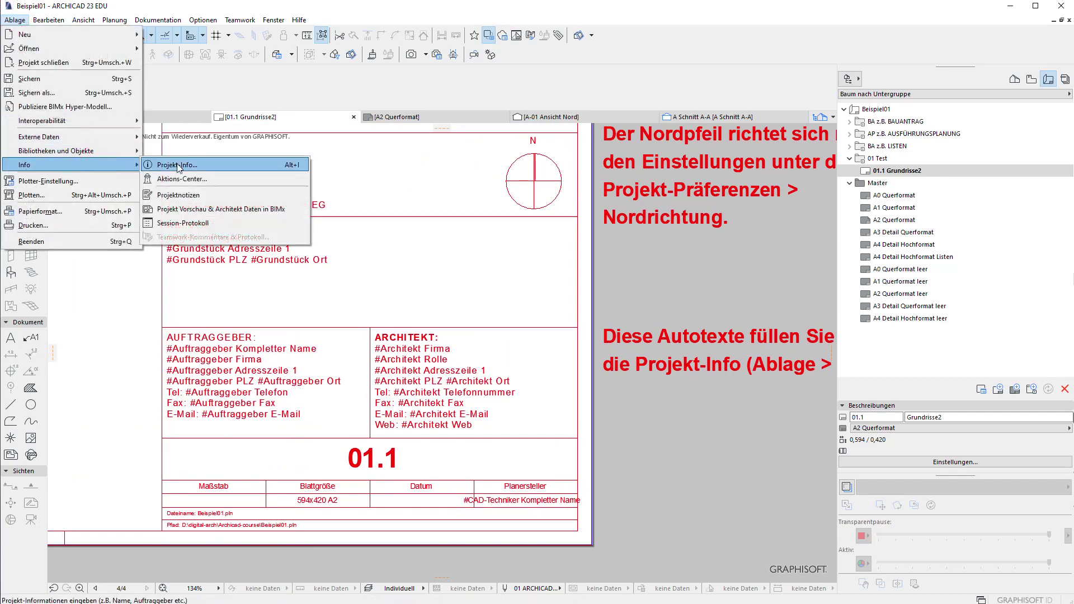
{"action": "left_click", "coordinate": [179, 167]}
{"action": "scroll", "coordinate": [505, 180], "scroll_direction": "down", "scroll_amount": 3}
{"action": "scroll", "coordinate": [509, 194], "scroll_direction": "down", "scroll_amount": 3}
{"action": "left_click", "coordinate": [542, 243]}
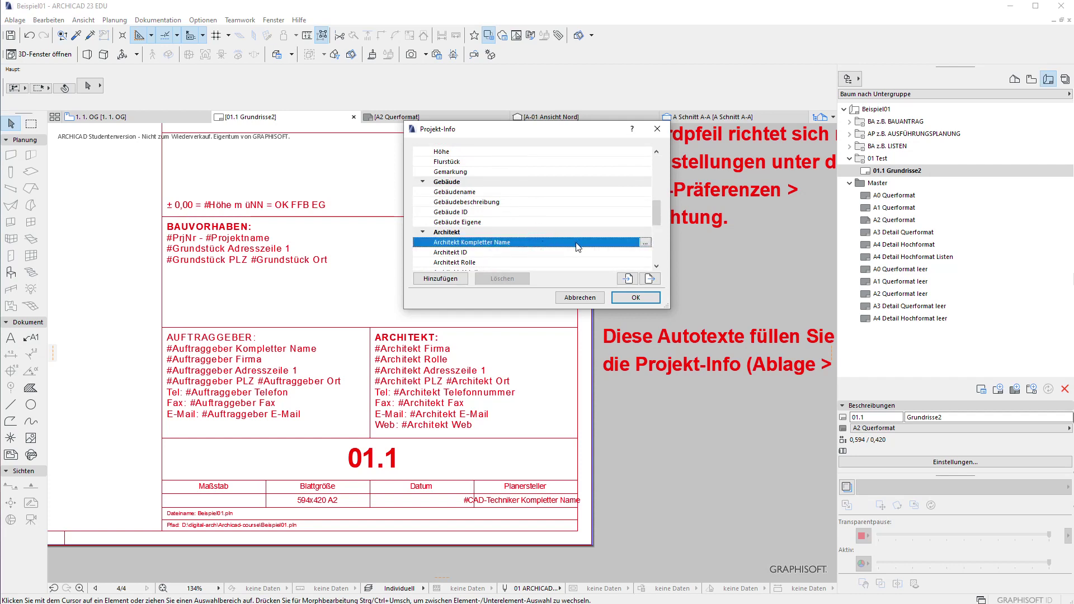
{"action": "left_click", "coordinate": [524, 253]}
Enter 001 as the Projektnummer and confirm it.
{"action": "scroll", "coordinate": [494, 249], "scroll_direction": "down", "scroll_amount": 2}
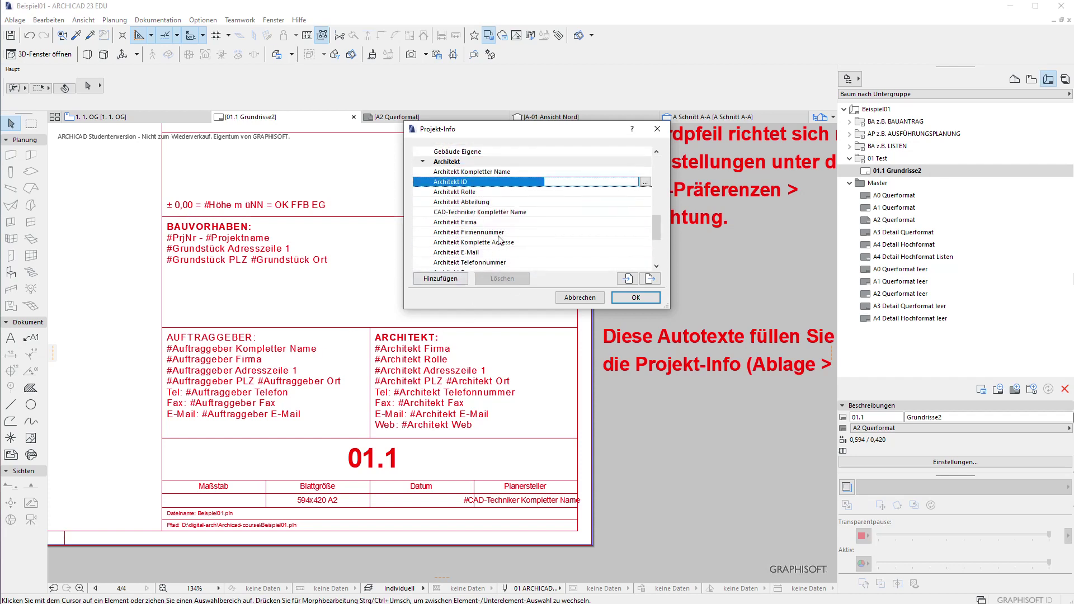
{"action": "scroll", "coordinate": [495, 251], "scroll_direction": "up", "scroll_amount": 2}
{"action": "scroll", "coordinate": [496, 250], "scroll_direction": "up", "scroll_amount": 5}
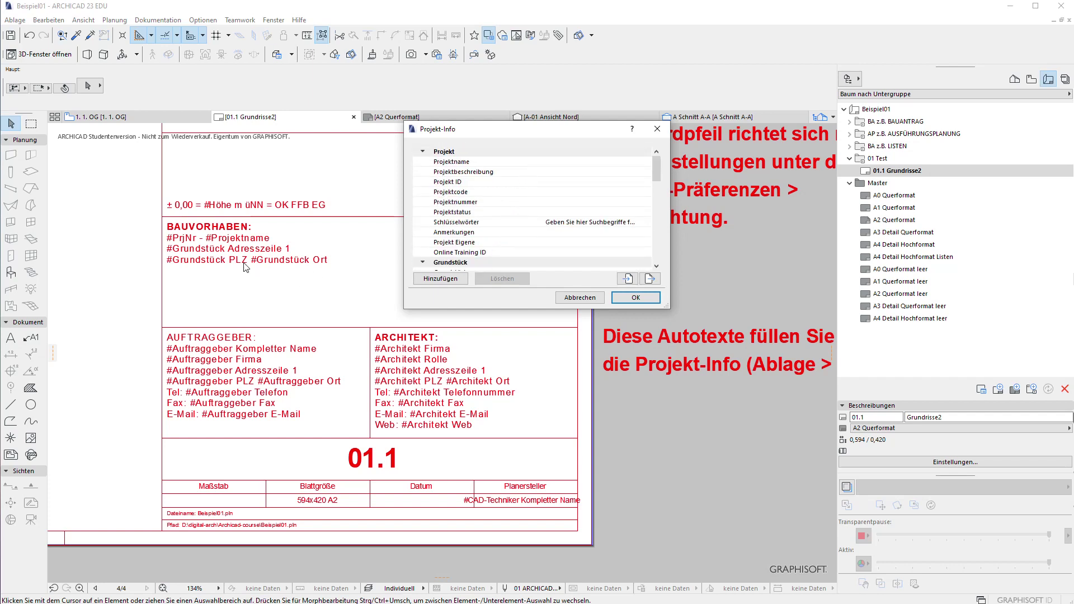
{"action": "left_click", "coordinate": [533, 203]}
{"action": "type", "text": "001"}
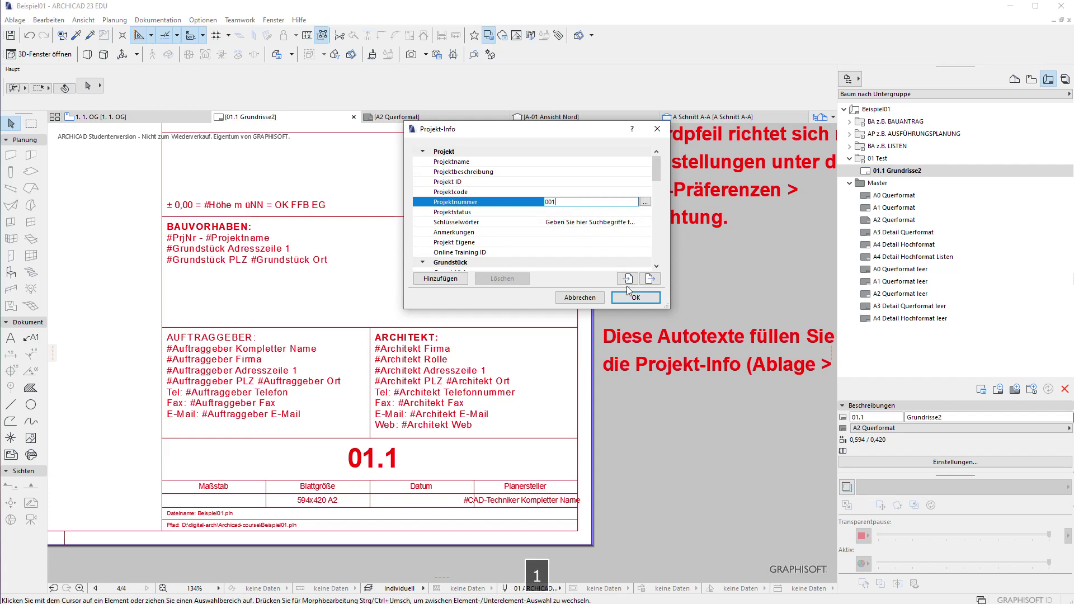
{"action": "left_click", "coordinate": [636, 297]}
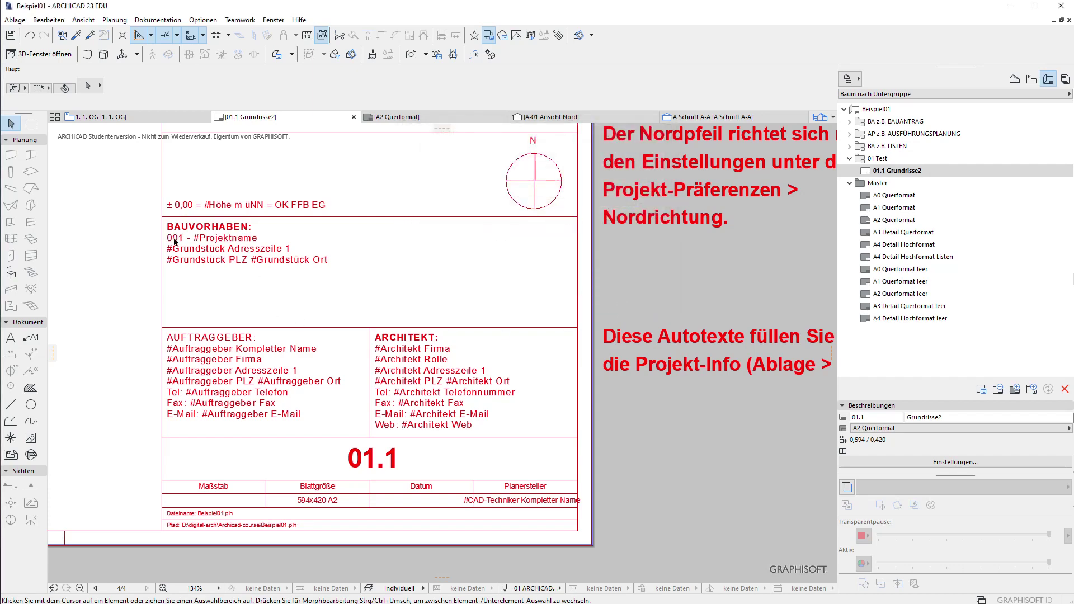
{"action": "scroll", "coordinate": [367, 520], "scroll_direction": "down", "scroll_amount": 3}
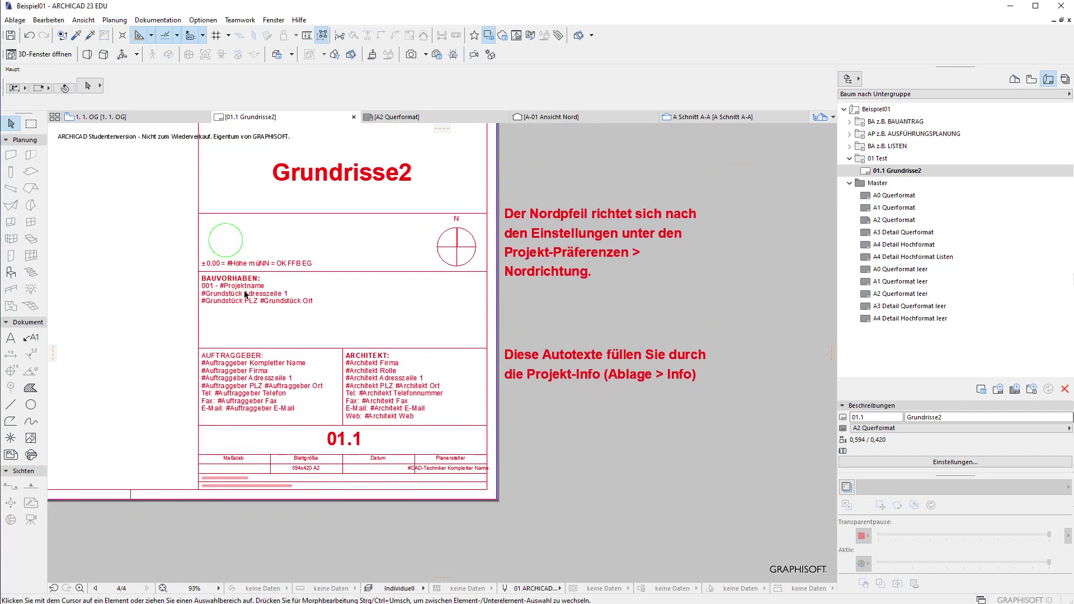
{"action": "left_click", "coordinate": [568, 253]}
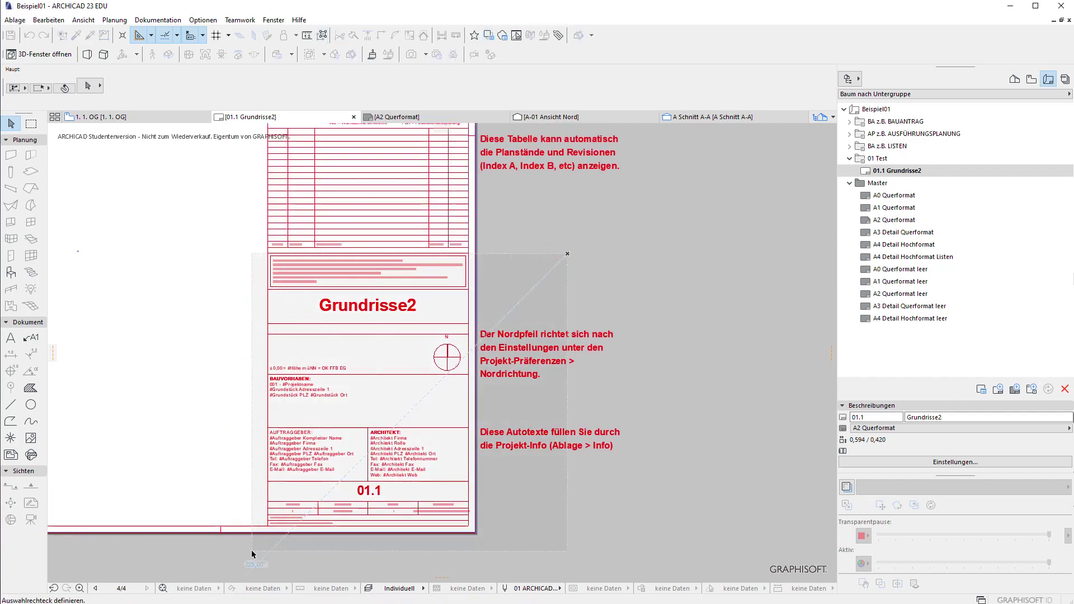
{"action": "key", "text": "Escape"}
{"action": "scroll", "coordinate": [274, 476], "scroll_direction": "up", "scroll_amount": 2}
{"action": "scroll", "coordinate": [275, 475], "scroll_direction": "up", "scroll_amount": 1}
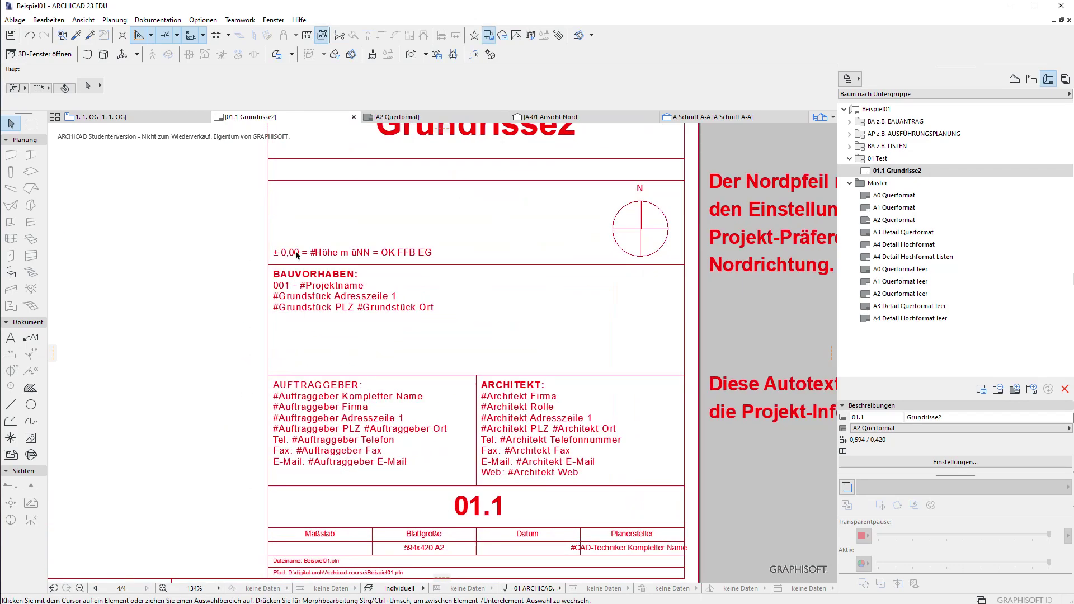
{"action": "scroll", "coordinate": [534, 243], "scroll_direction": "down", "scroll_amount": 2}
{"action": "scroll", "coordinate": [535, 244], "scroll_direction": "down", "scroll_amount": 1}
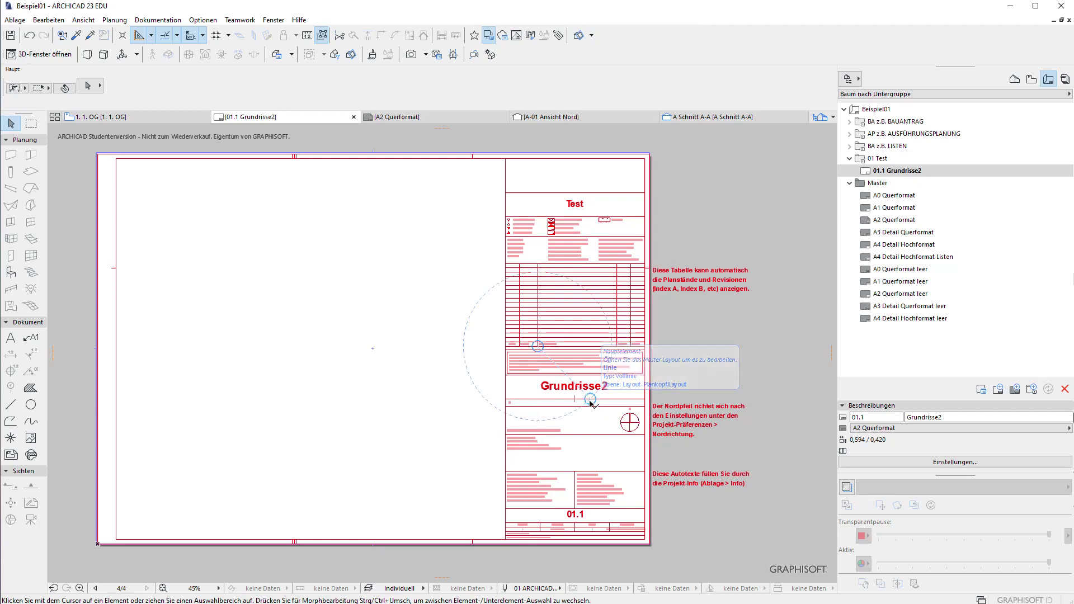
{"action": "scroll", "coordinate": [702, 486], "scroll_direction": "up", "scroll_amount": 4}
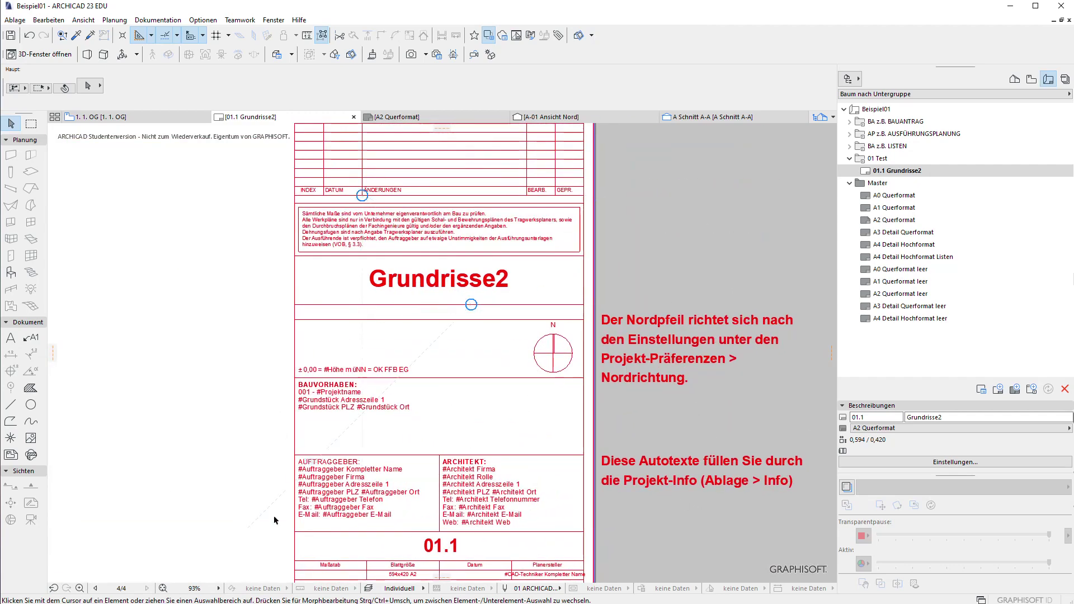
{"action": "scroll", "coordinate": [625, 310], "scroll_direction": "down", "scroll_amount": 1}
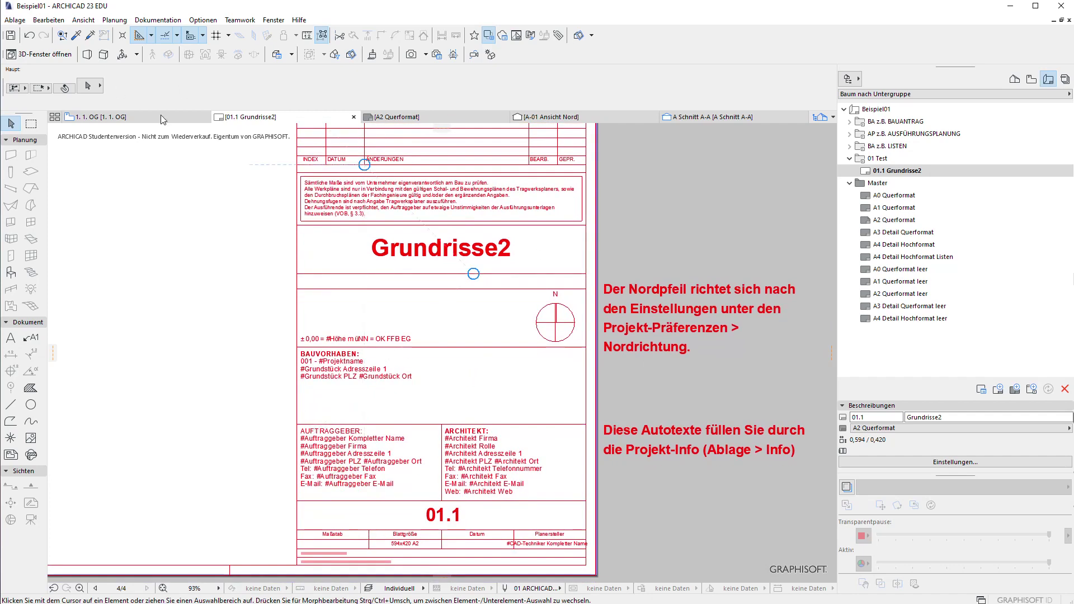
{"action": "scroll", "coordinate": [428, 494], "scroll_direction": "up", "scroll_amount": 2}
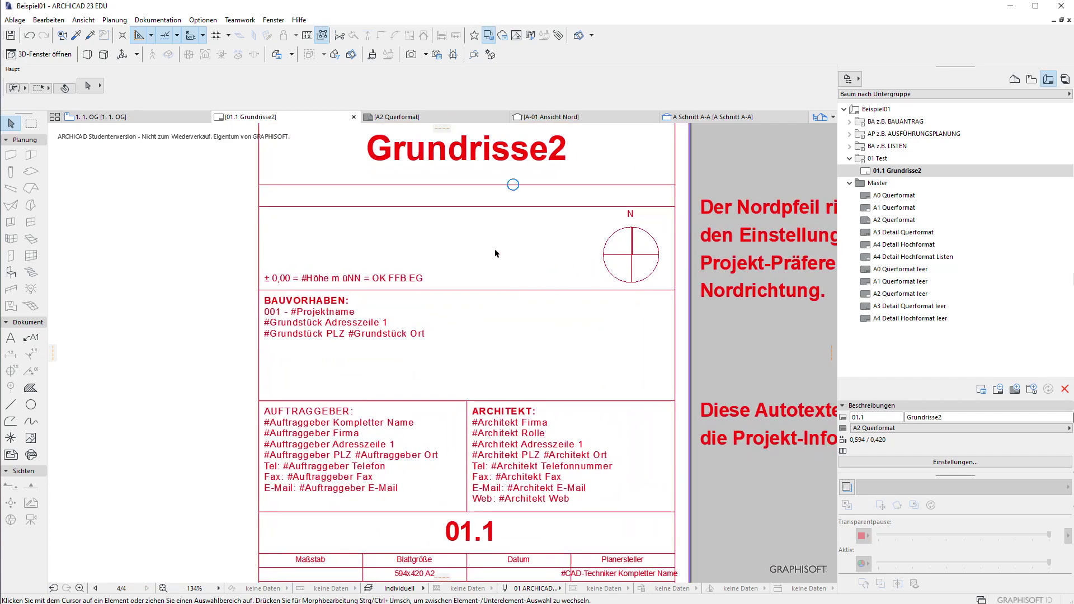
{"action": "scroll", "coordinate": [249, 324], "scroll_direction": "down", "scroll_amount": 2}
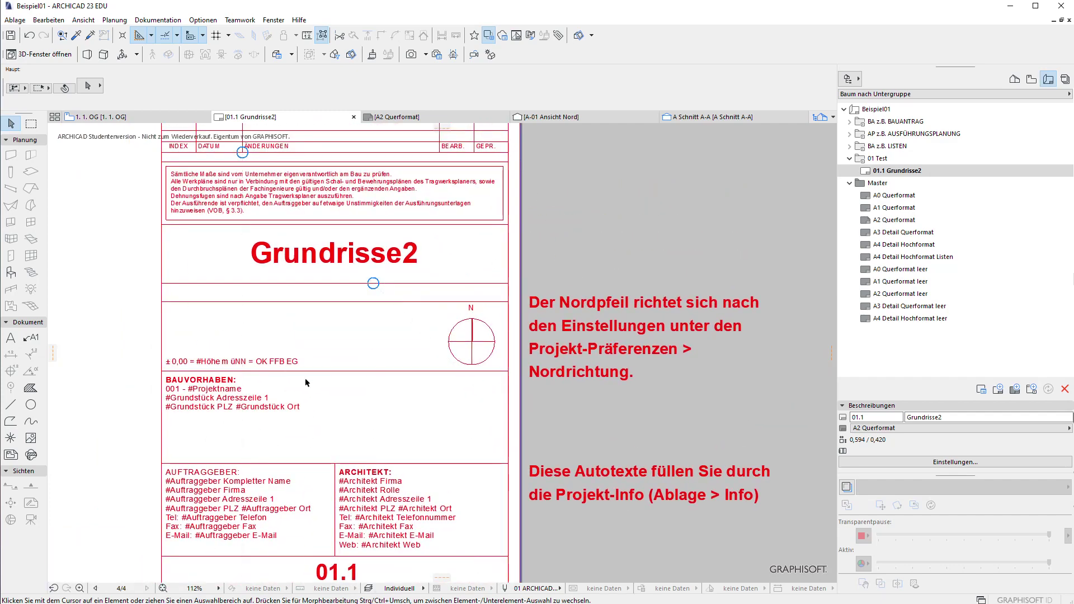
{"action": "scroll", "coordinate": [367, 553], "scroll_direction": "down", "scroll_amount": 2}
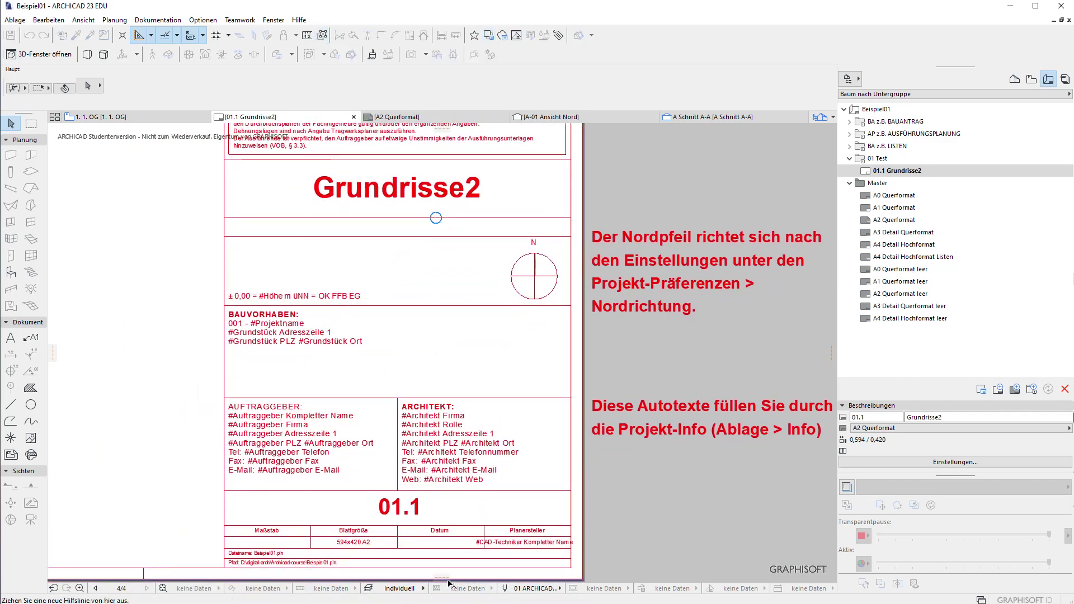
{"action": "scroll", "coordinate": [524, 551], "scroll_direction": "up", "scroll_amount": 4}
{"action": "scroll", "coordinate": [510, 523], "scroll_direction": "down", "scroll_amount": 3}
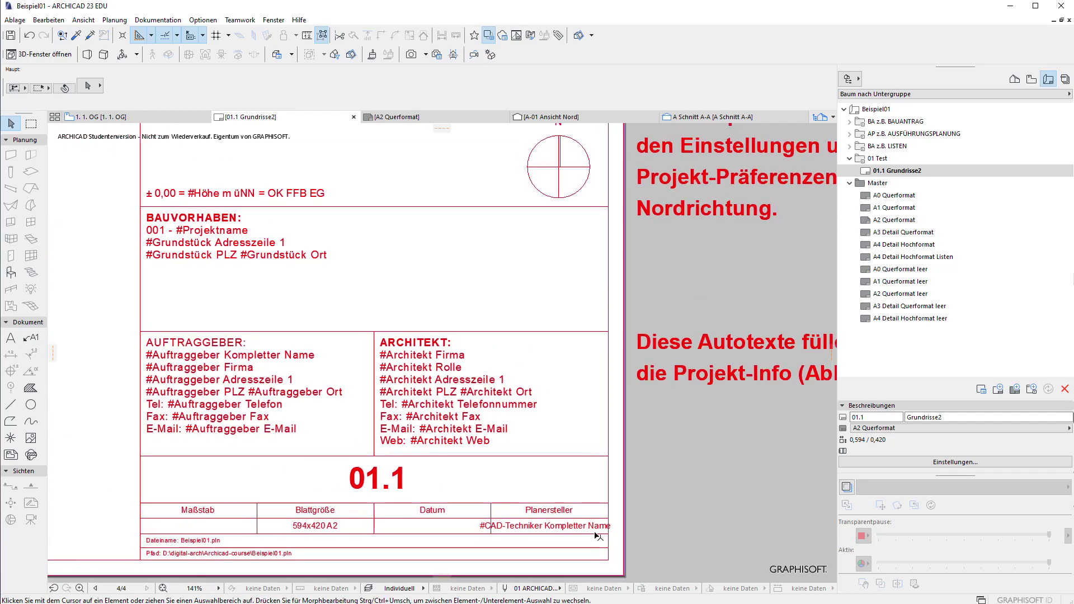
{"action": "scroll", "coordinate": [510, 523], "scroll_direction": "down", "scroll_amount": 1}
{"action": "scroll", "coordinate": [614, 494], "scroll_direction": "down", "scroll_amount": 2}
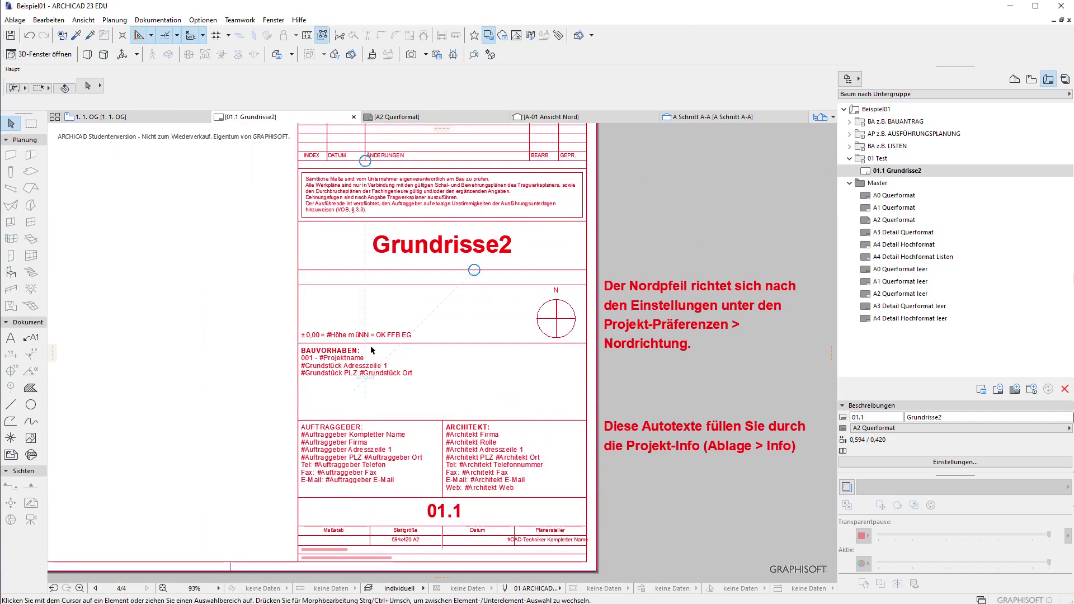
{"action": "scroll", "coordinate": [416, 479], "scroll_direction": "up", "scroll_amount": 3}
{"action": "scroll", "coordinate": [425, 448], "scroll_direction": "up", "scroll_amount": 2}
{"action": "scroll", "coordinate": [442, 439], "scroll_direction": "down", "scroll_amount": 2}
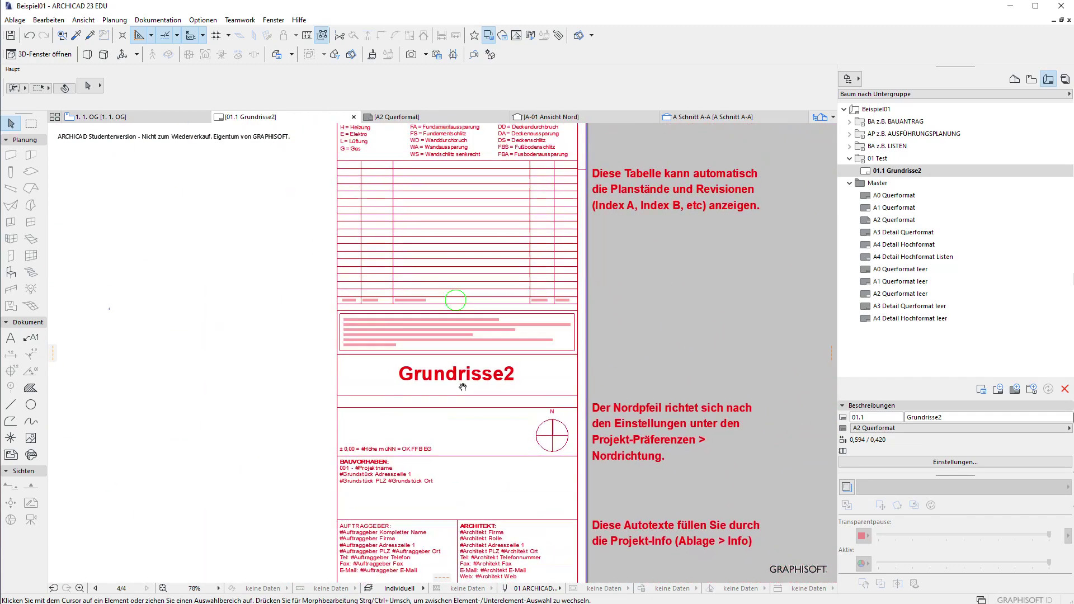
Pan the sheet to the Test title and mark out a selection area.
{"action": "scroll", "coordinate": [459, 431], "scroll_direction": "up", "scroll_amount": 2}
{"action": "scroll", "coordinate": [478, 420], "scroll_direction": "up", "scroll_amount": 1}
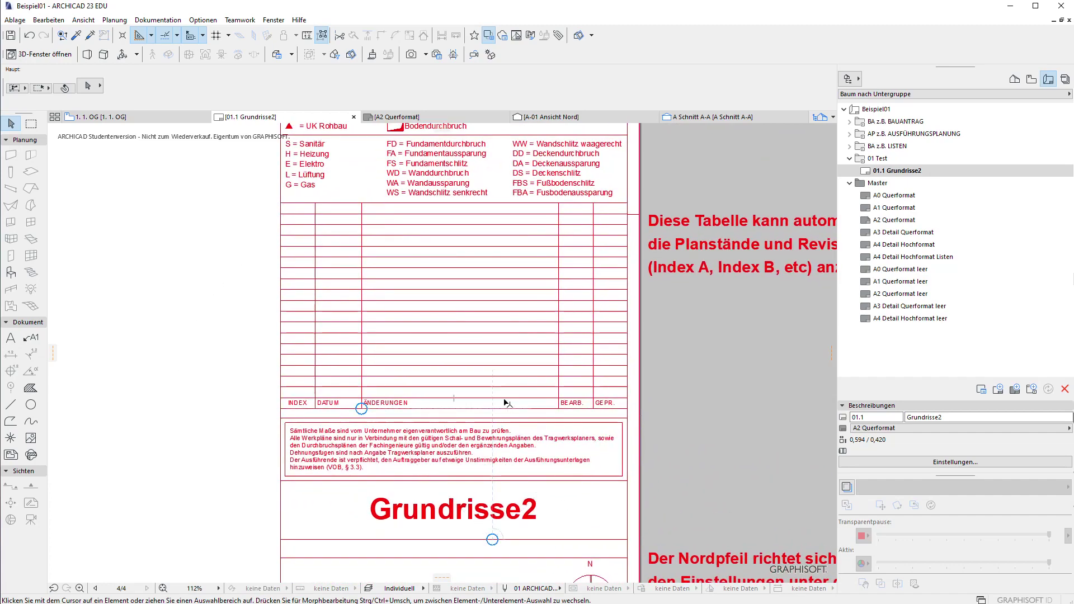
{"action": "scroll", "coordinate": [505, 401], "scroll_direction": "down", "scroll_amount": 1}
{"action": "middle_click_drag", "start_coordinate": [505, 400], "coordinate": [381, 433]}
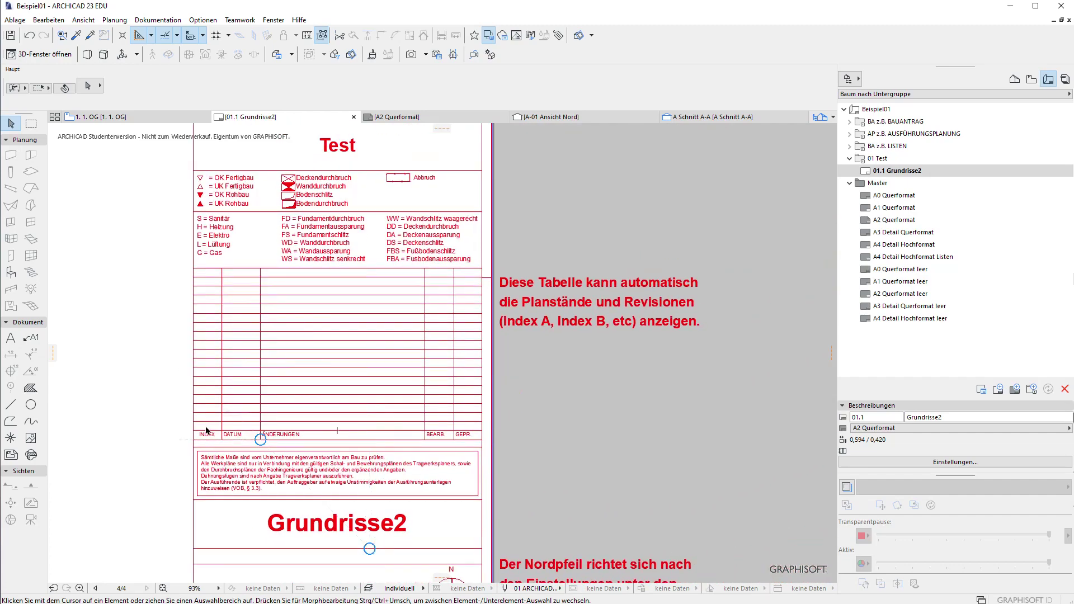
{"action": "scroll", "coordinate": [700, 305], "scroll_direction": "up", "scroll_amount": 1}
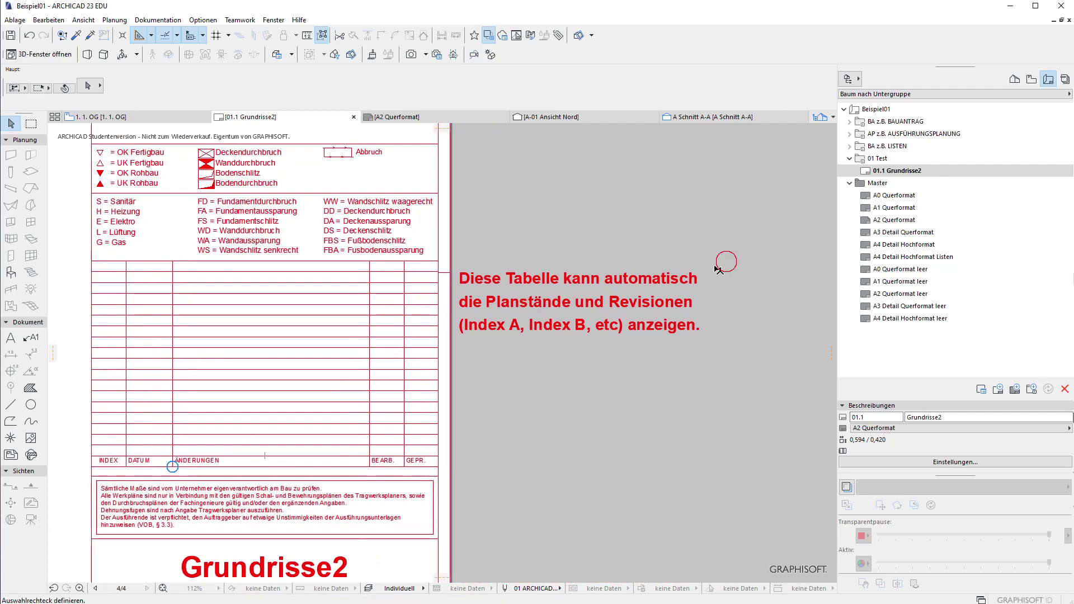
{"action": "left_click_drag", "start_coordinate": [725, 261], "coordinate": [453, 357]}
{"action": "left_click", "coordinate": [454, 357]}
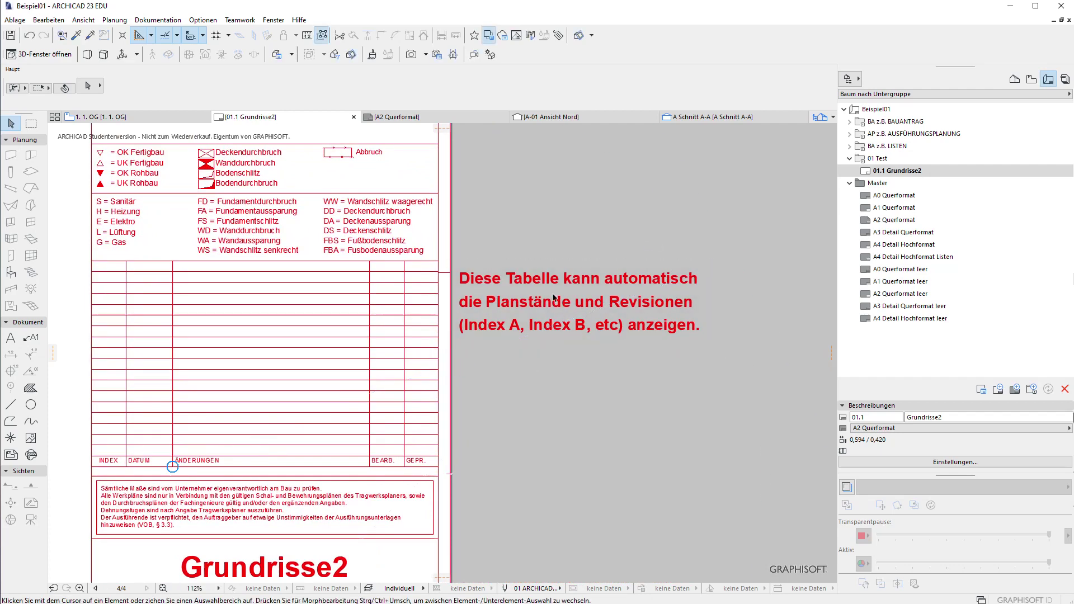
Zoom out across the sheet and show the 01 Test subset's properties.
{"action": "scroll", "coordinate": [334, 354], "scroll_direction": "down", "scroll_amount": 1}
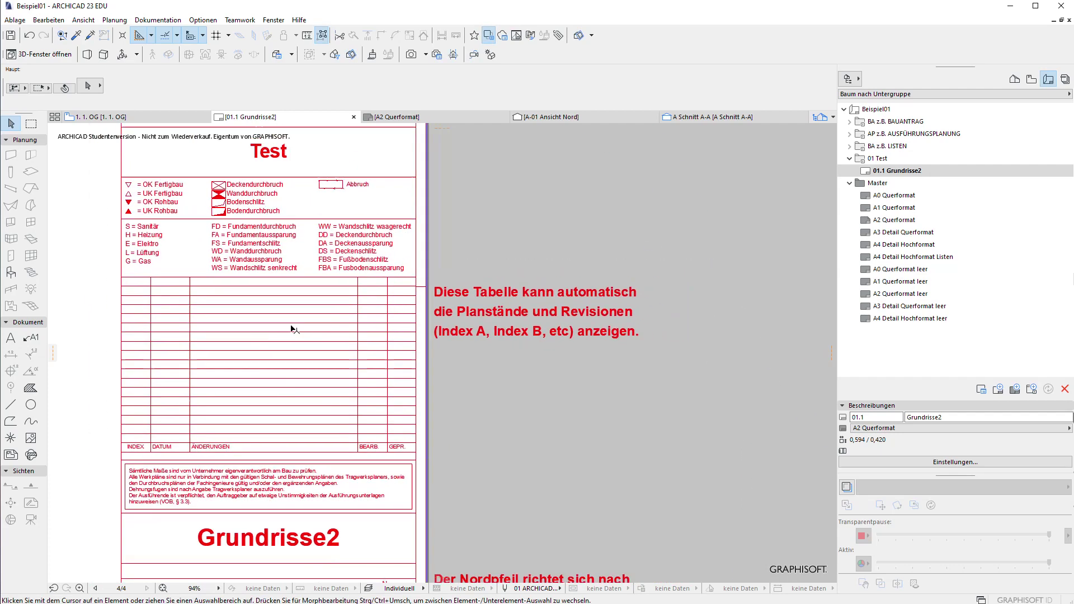
{"action": "scroll", "coordinate": [313, 313], "scroll_direction": "down", "scroll_amount": 1}
{"action": "mouse_move", "coordinate": [310, 276]}
{"action": "middle_mouse_down"}
{"action": "mouse_move", "coordinate": [281, 397]}
{"action": "mouse_move", "coordinate": [449, 307]}
{"action": "middle_mouse_up"}
{"action": "scroll", "coordinate": [450, 307], "scroll_direction": "up", "scroll_amount": 2}
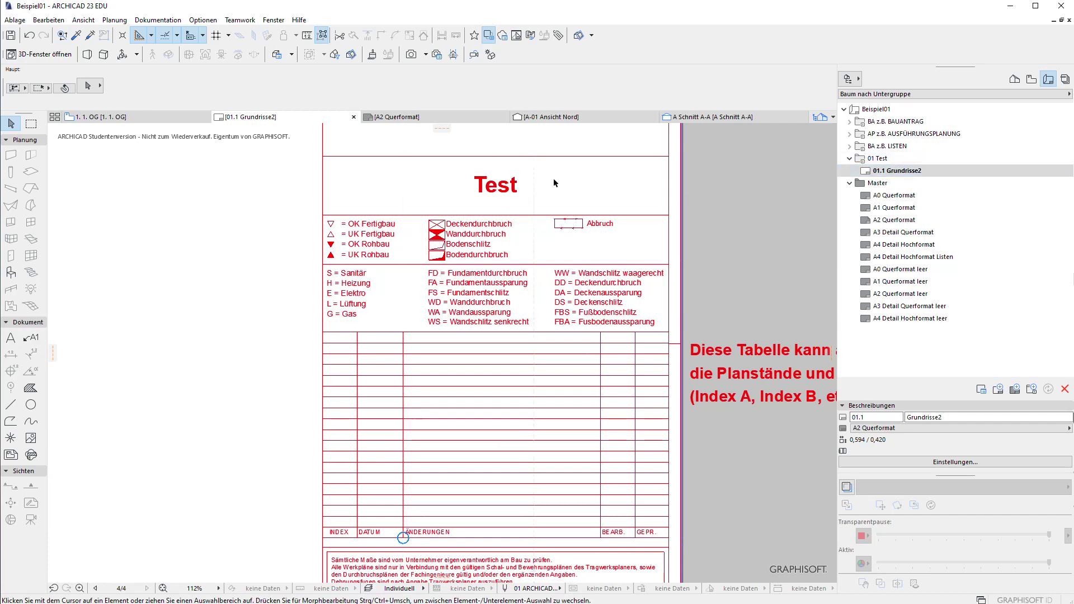
{"action": "left_click", "coordinate": [887, 159]}
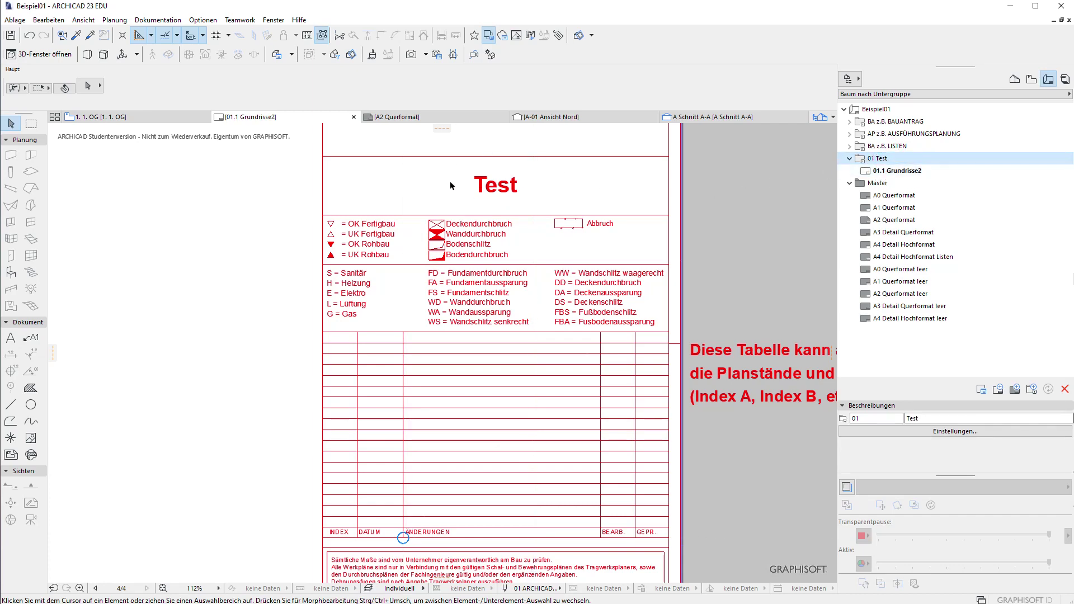
Frame the whole sheet and show layout 01.1 Grundrisse2's properties.
{"action": "middle_click_drag", "start_coordinate": [528, 307], "coordinate": [529, 295]}
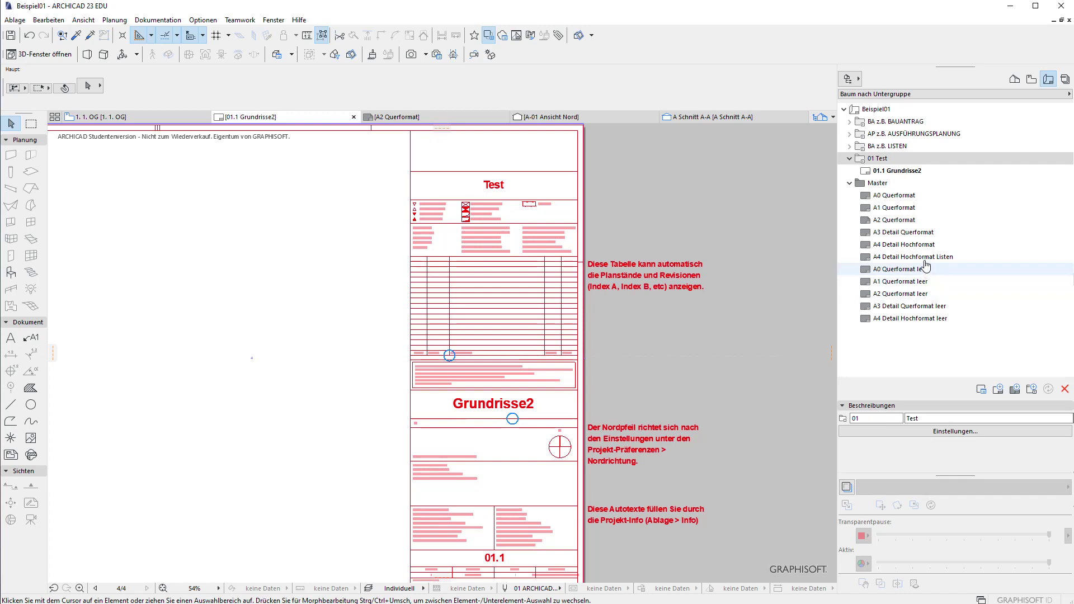
{"action": "scroll", "coordinate": [646, 301], "scroll_direction": "down", "scroll_amount": 2}
{"action": "middle_click_drag", "start_coordinate": [645, 300], "coordinate": [654, 336]}
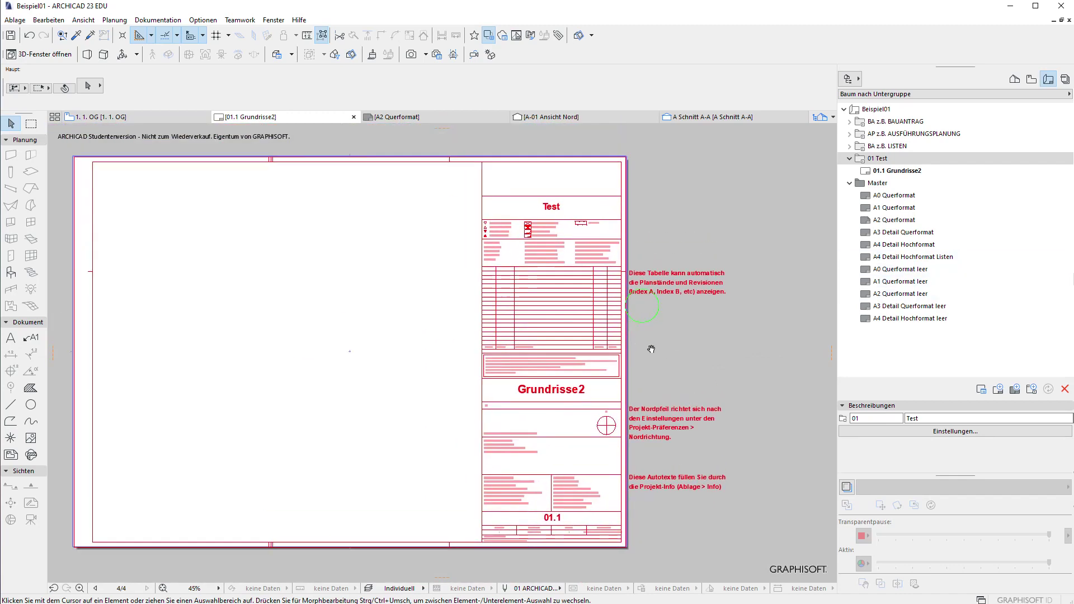
{"action": "middle_click_drag", "start_coordinate": [543, 331], "coordinate": [487, 304]}
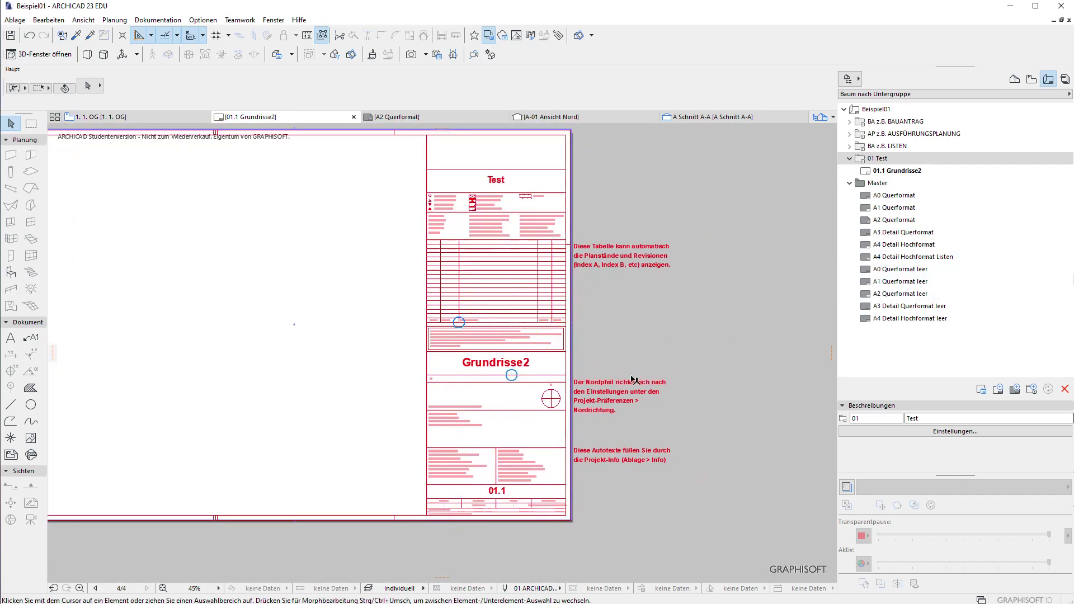
{"action": "middle_click_drag", "start_coordinate": [572, 351], "coordinate": [634, 388]}
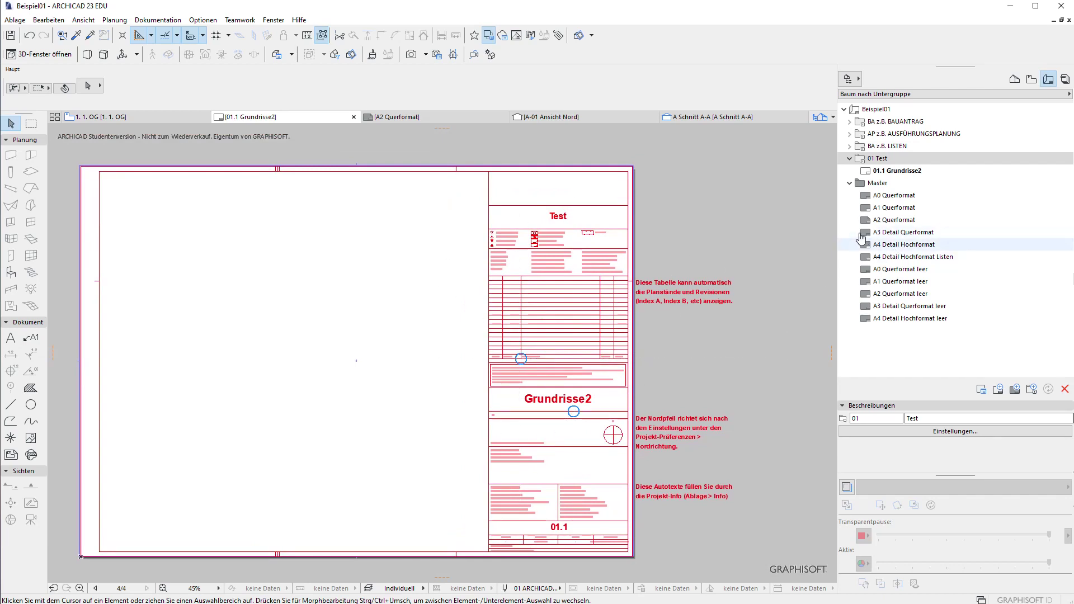
{"action": "left_click", "coordinate": [880, 178]}
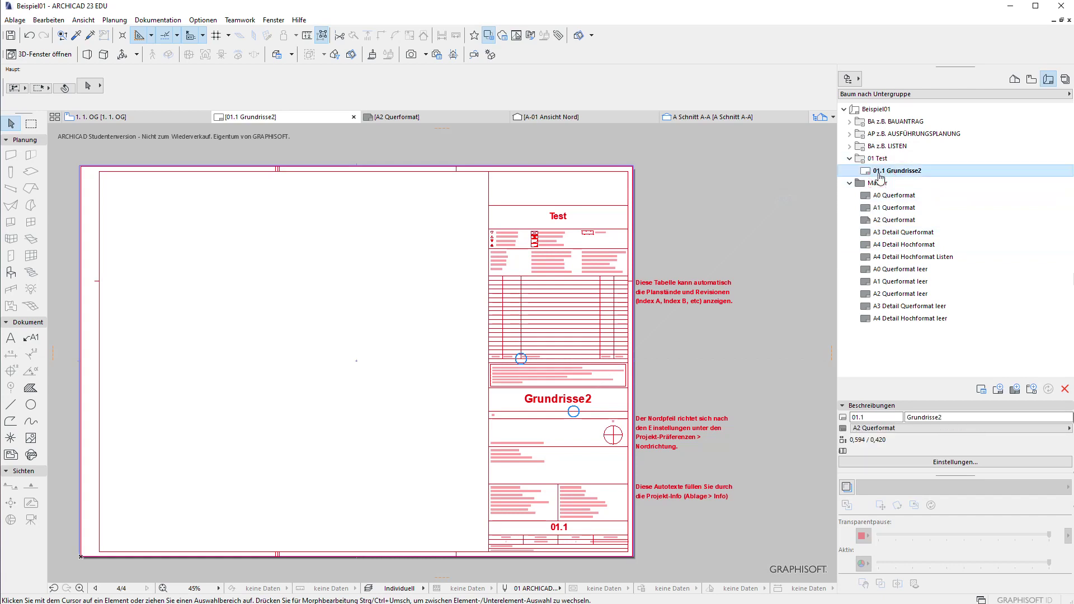
Try the A3 Detail Querformat, A4 Detail Hochformat and A2 Querformat leer masters on the layout.
{"action": "left_click", "coordinate": [875, 428]}
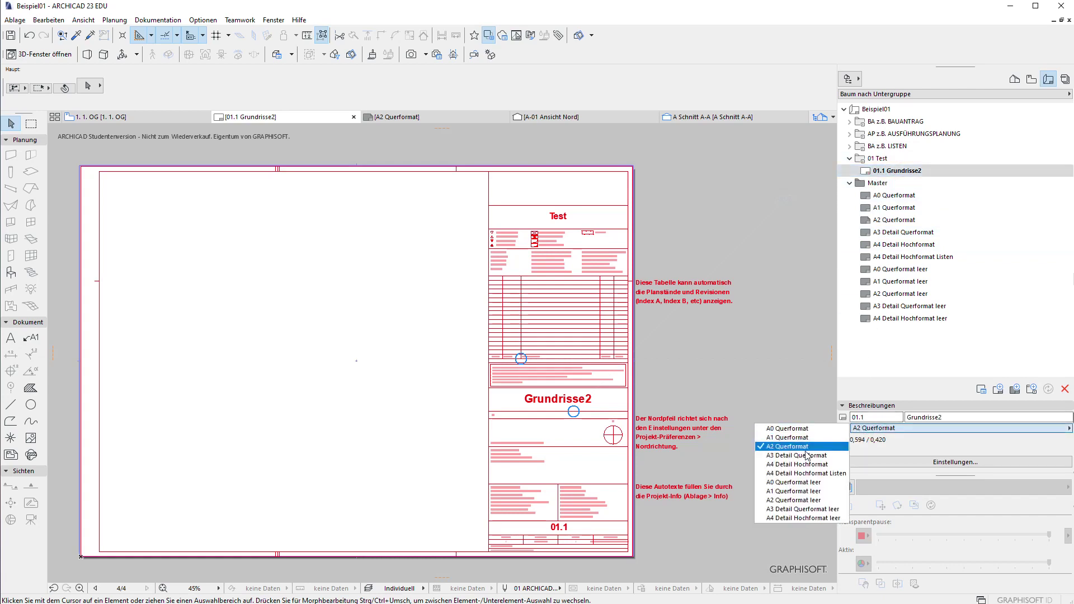
{"action": "left_click", "coordinate": [807, 456]}
{"action": "left_click", "coordinate": [888, 436]}
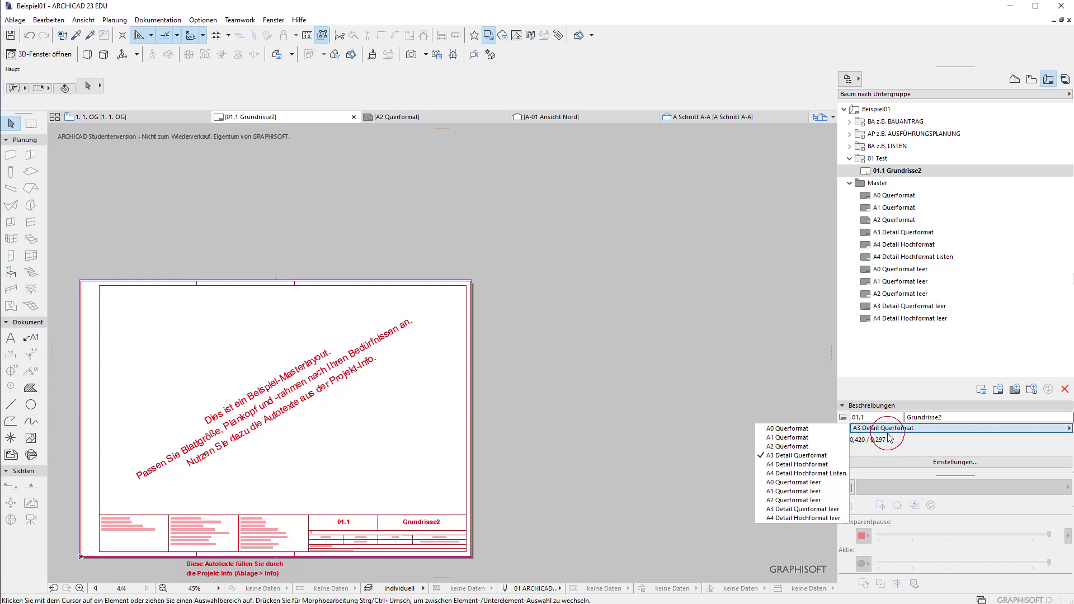
{"action": "left_click", "coordinate": [804, 464]}
{"action": "left_click", "coordinate": [878, 428]}
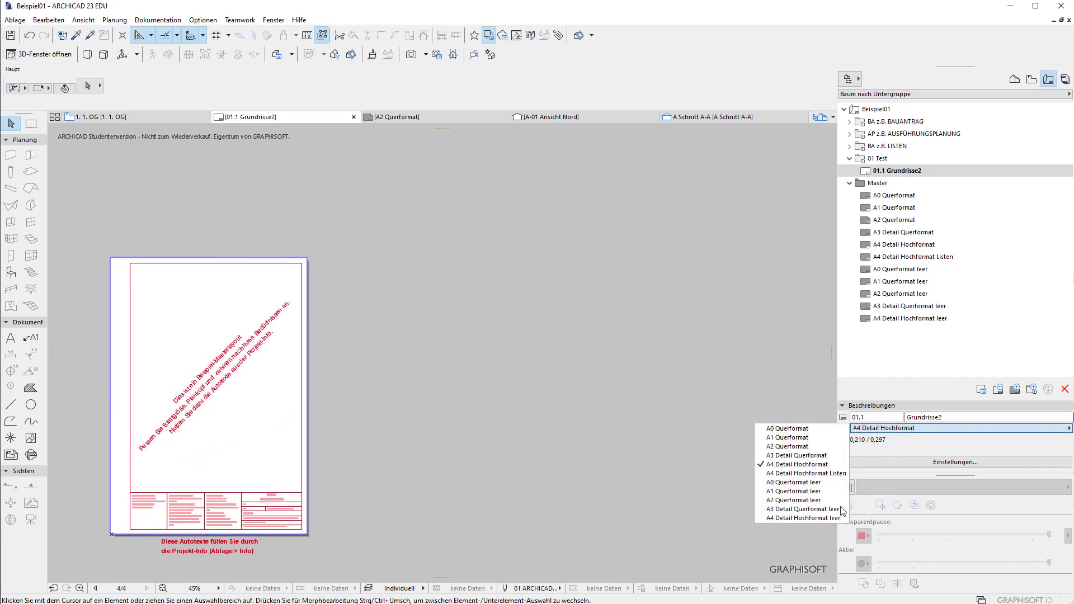
{"action": "left_click", "coordinate": [794, 500]}
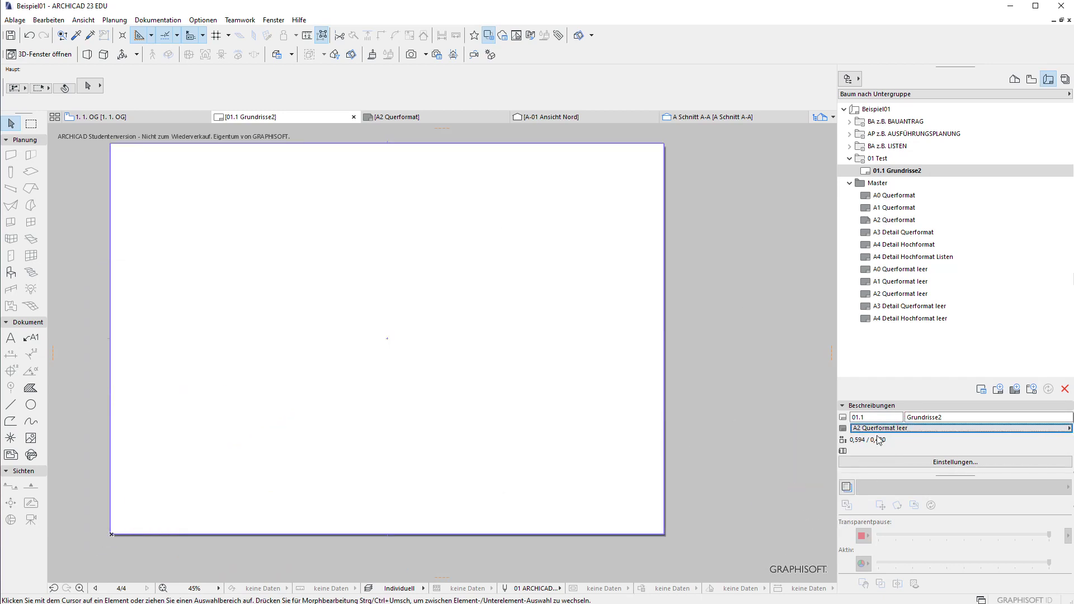
Settle on the A1 Querformat leer master and open the A3 Detail Querformat master layout.
{"action": "left_click", "coordinate": [878, 430]}
{"action": "left_click", "coordinate": [785, 474]}
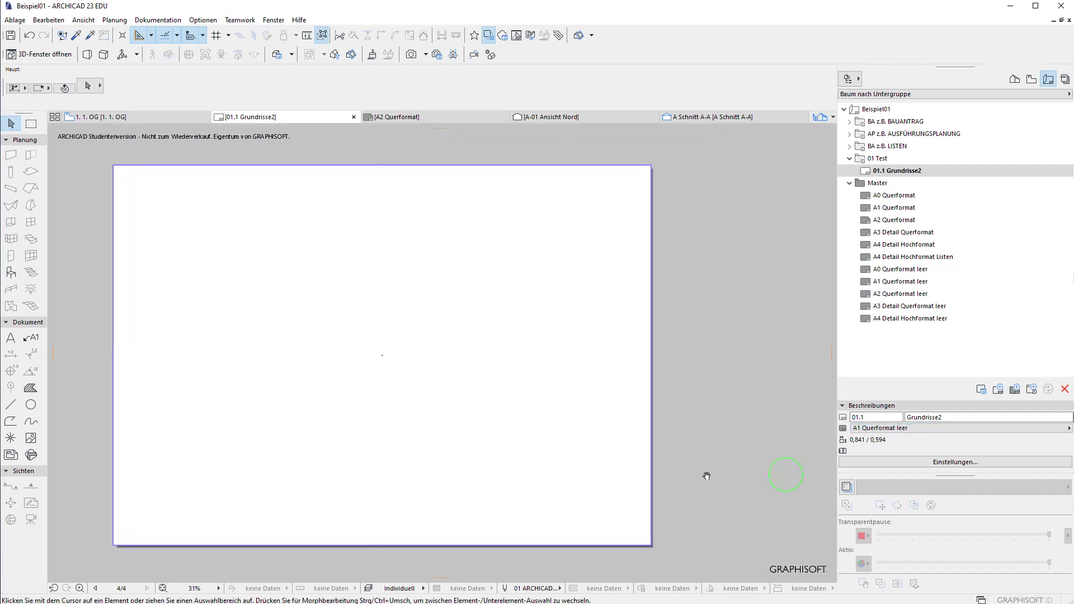
{"action": "left_click", "coordinate": [878, 428]}
{"action": "left_click", "coordinate": [808, 456]}
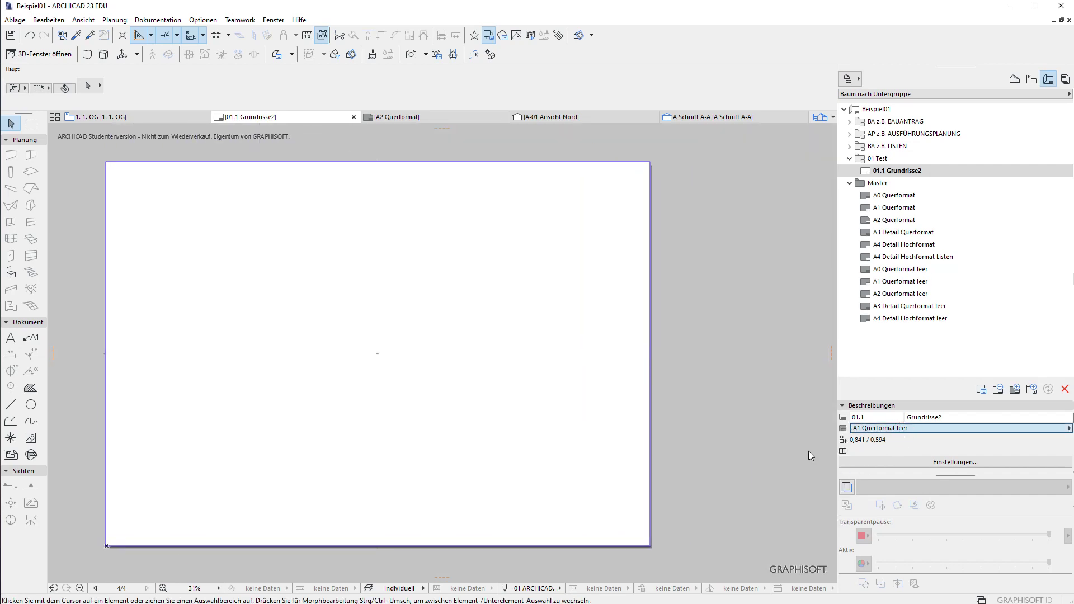
{"action": "left_click", "coordinate": [918, 232]}
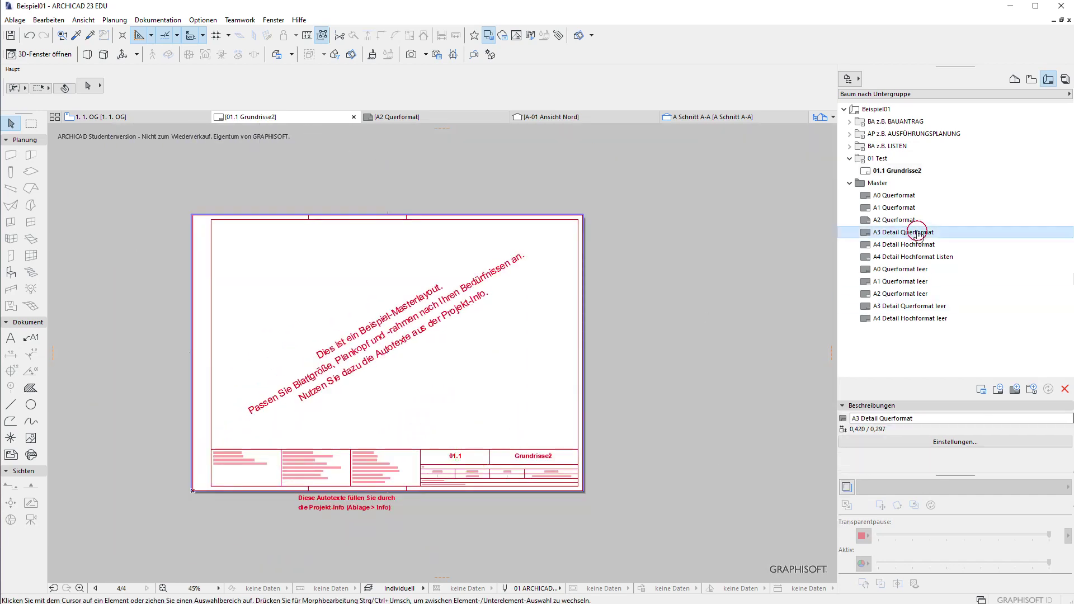
Create a new master layout named Test in the Master folder on A3 (ISO) paper.
{"action": "left_click", "coordinate": [864, 185]}
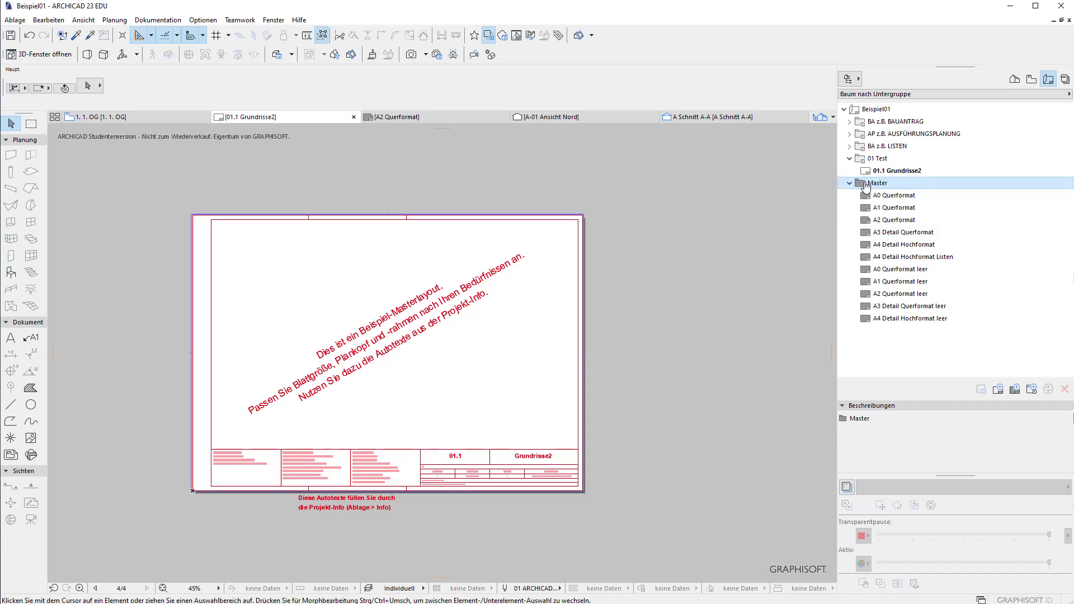
{"action": "left_click", "coordinate": [1016, 391]}
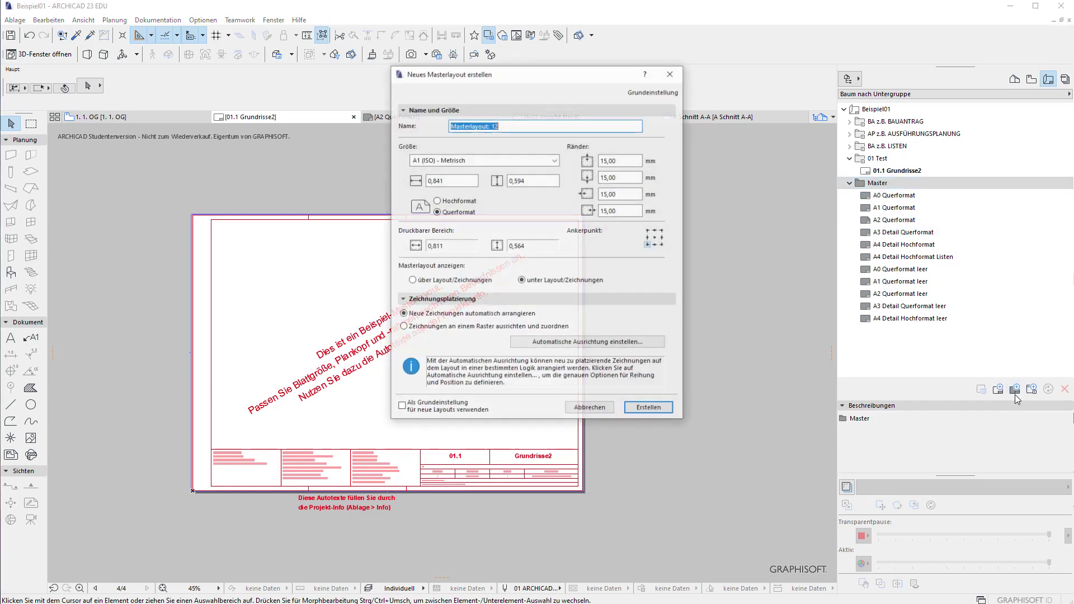
{"action": "type", "text": "Test"}
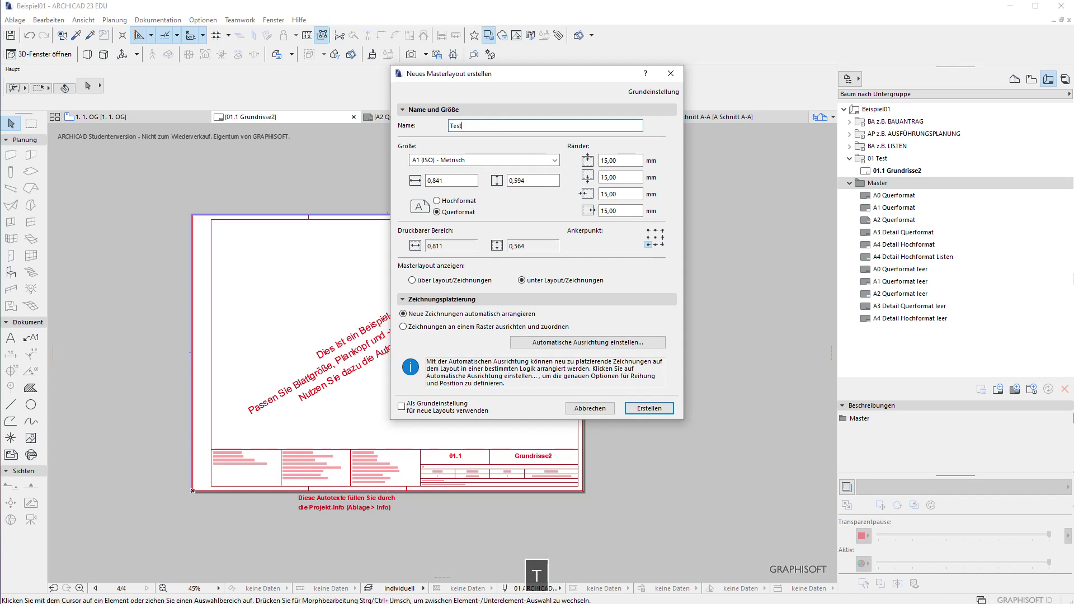
{"action": "left_click", "coordinate": [470, 160]}
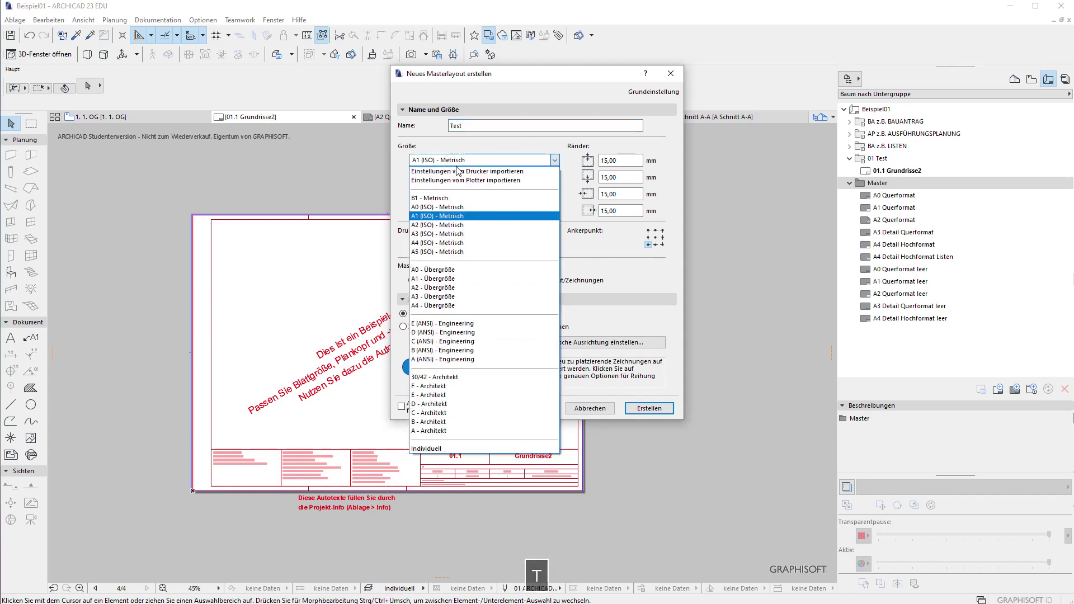
{"action": "left_click", "coordinate": [481, 235]}
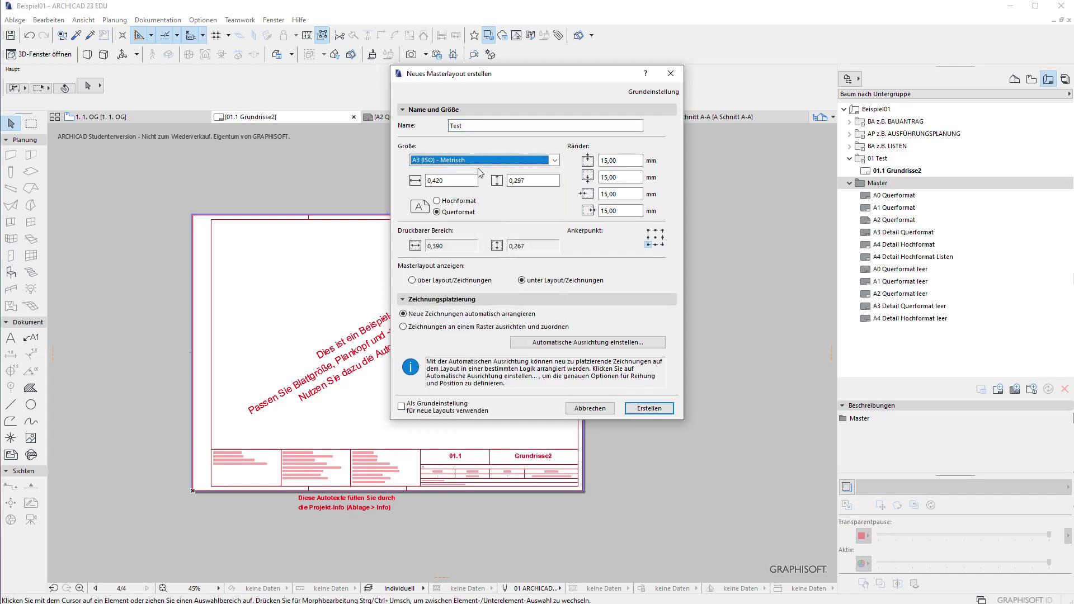
{"action": "left_click", "coordinate": [459, 179]}
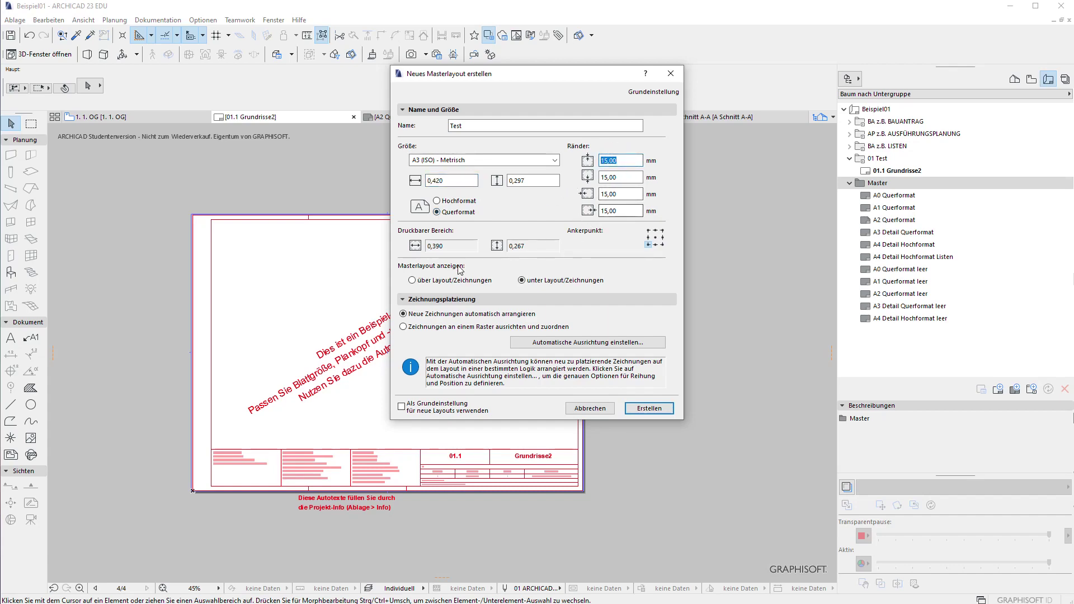
{"action": "left_click", "coordinate": [648, 410]}
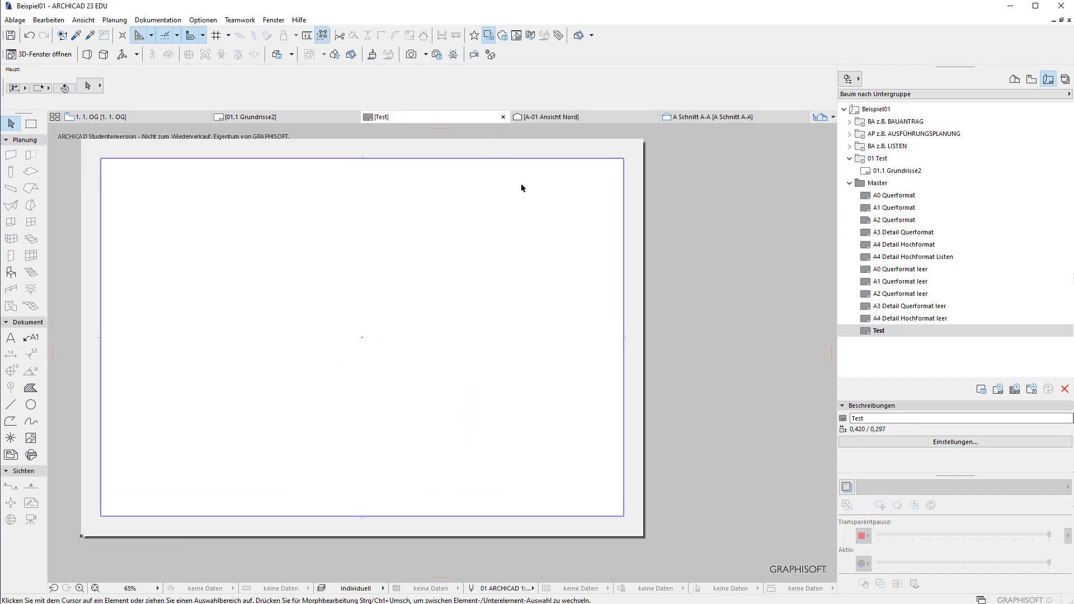
Set the Test master's margins to 5 mm.
{"action": "left_click", "coordinate": [955, 442]}
{"action": "left_click", "coordinate": [625, 161]}
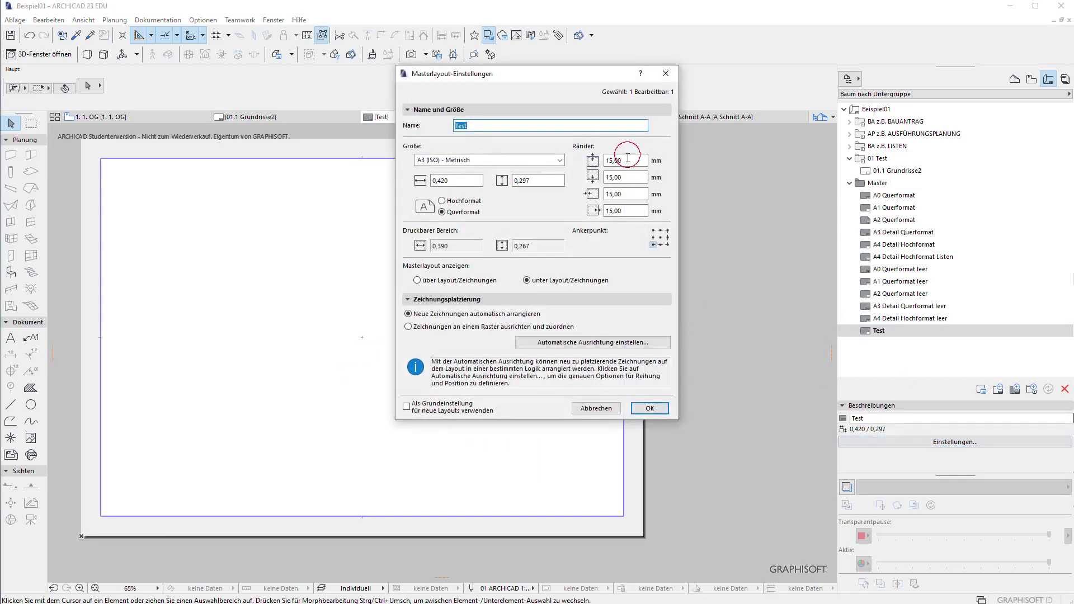
{"action": "type", "text": "5"}
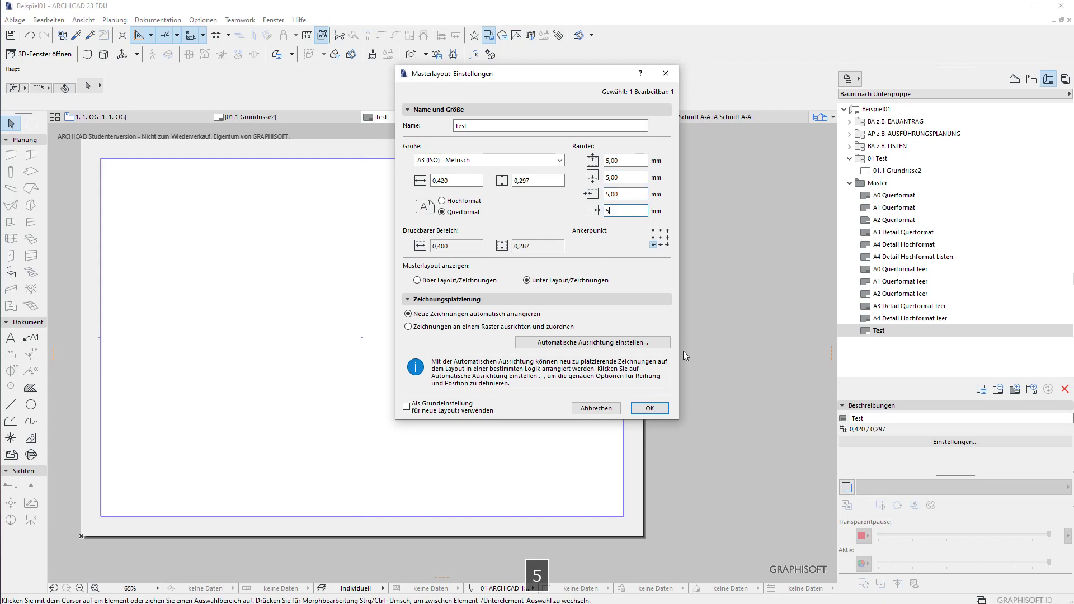
{"action": "left_click", "coordinate": [651, 408]}
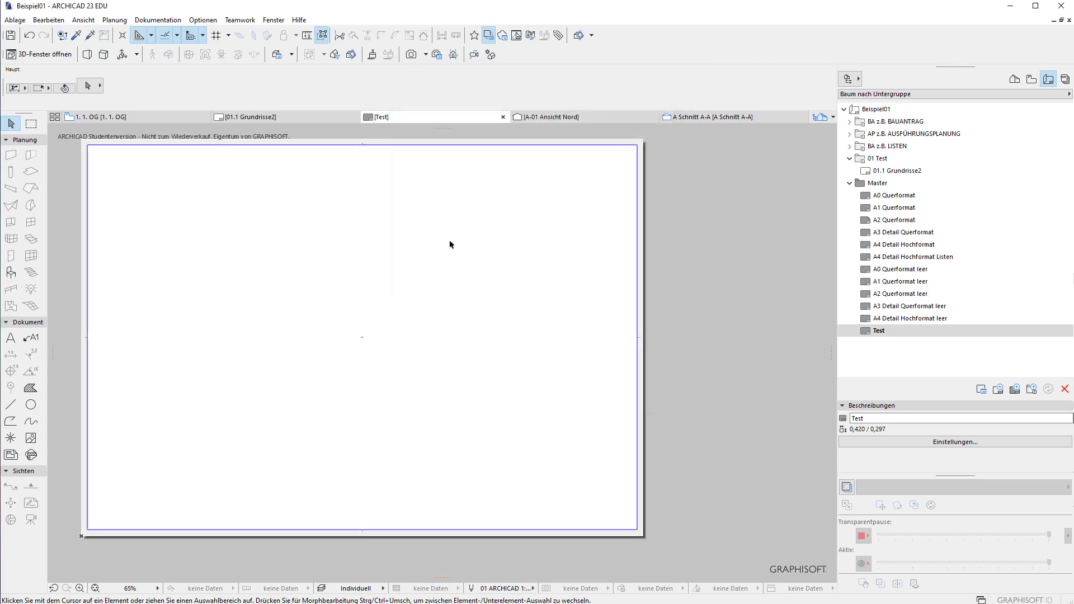
Draw a text box at the sheet's lower right reading 'Test -Layout' with a new line after it.
{"action": "left_click", "coordinate": [11, 337]}
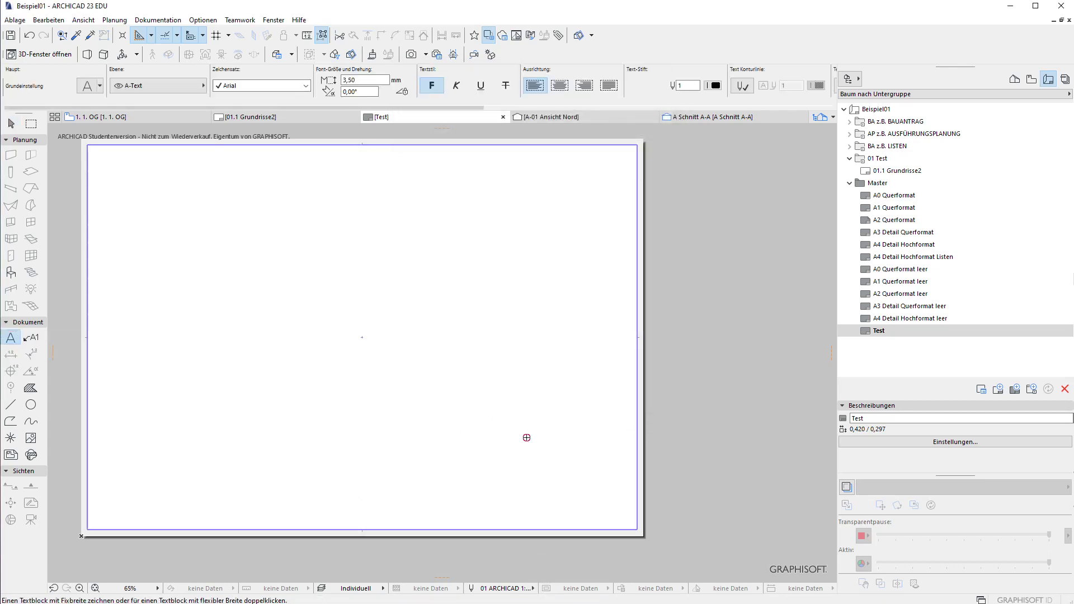
{"action": "left_click_drag", "start_coordinate": [526, 434], "coordinate": [617, 488]}
{"action": "type", "text": "Test -Layout"}
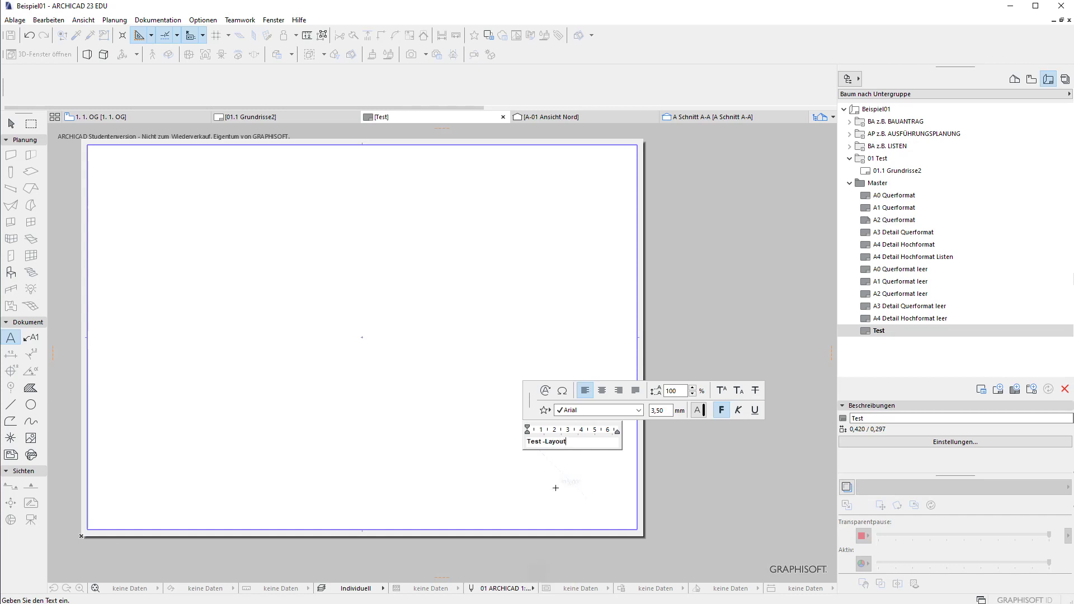
{"action": "key", "text": "Return"}
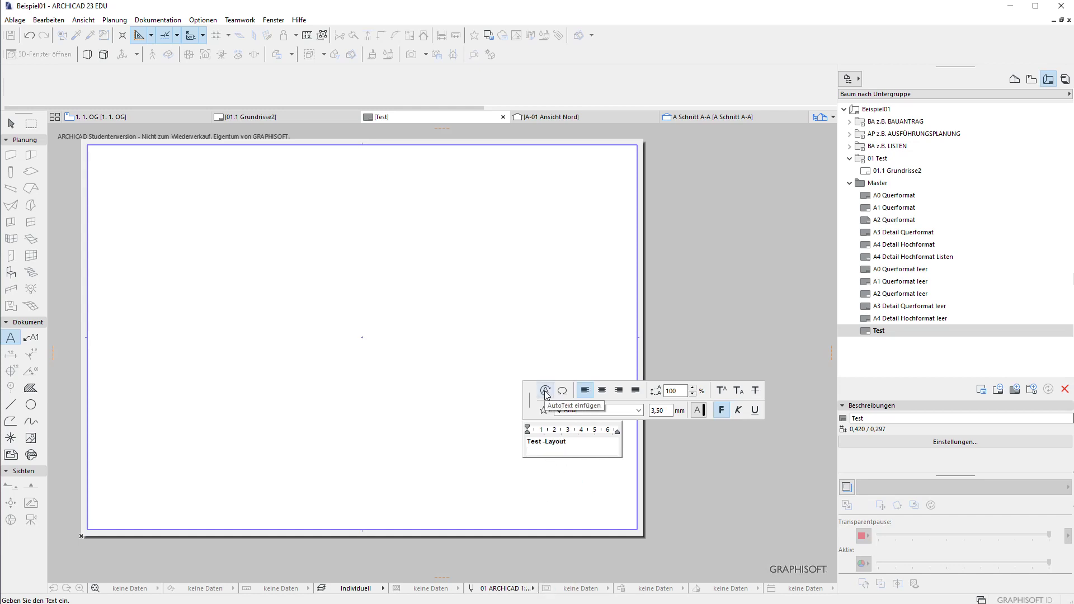
Insert the short and long date AutoTexts from the System category, then delete them.
{"action": "left_click", "coordinate": [545, 392]}
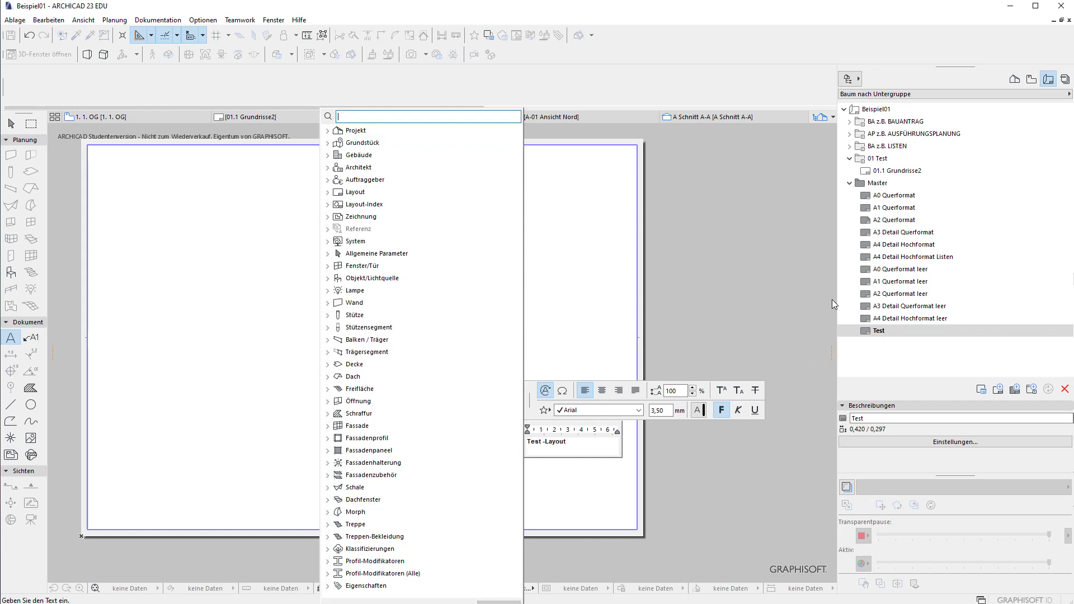
{"action": "left_click", "coordinate": [328, 130]}
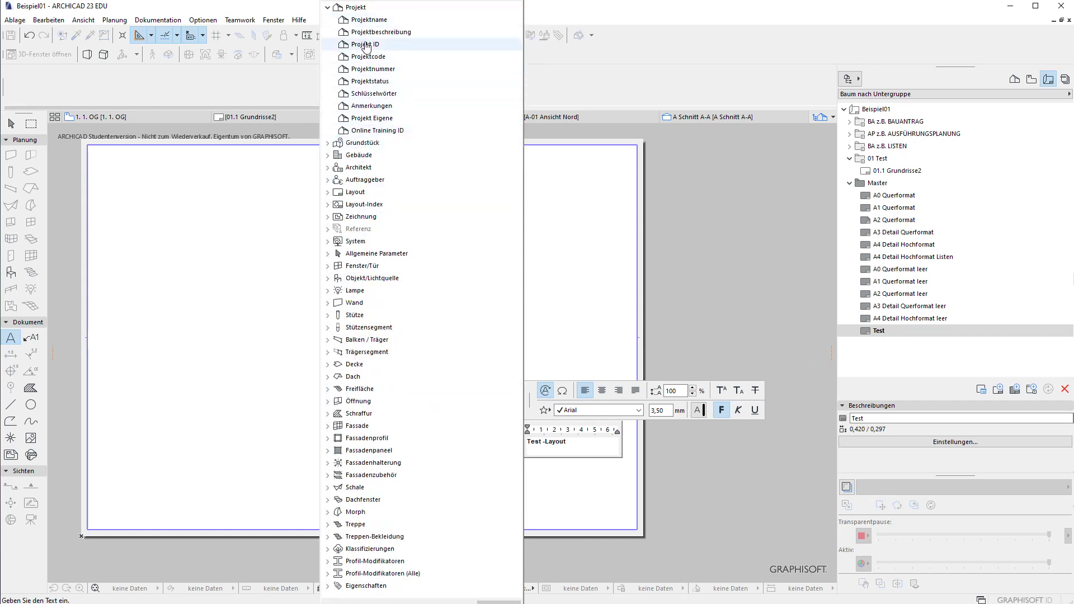
{"action": "left_click", "coordinate": [368, 241]}
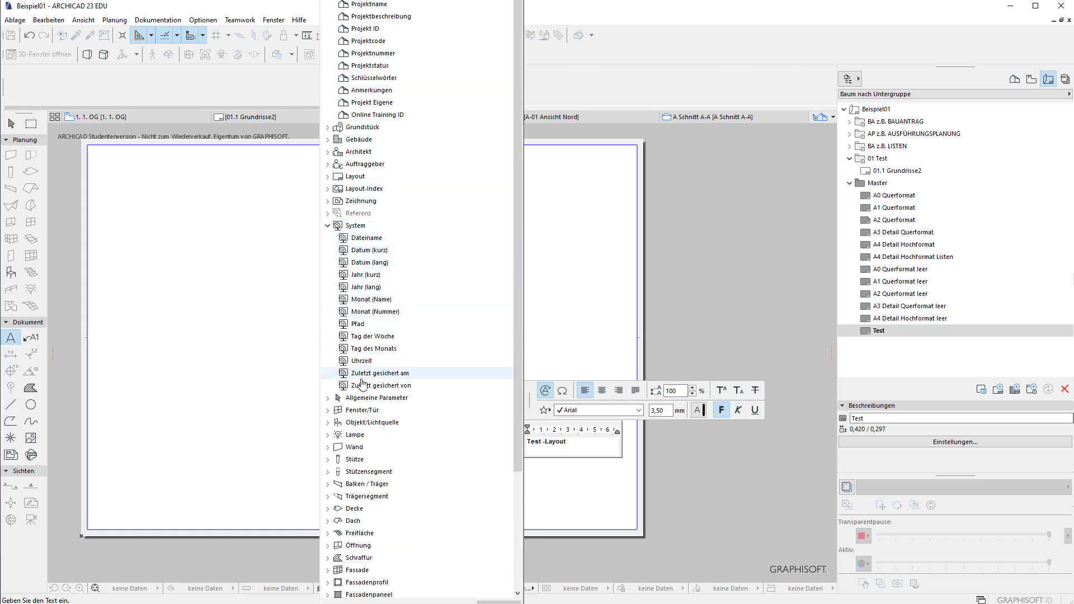
{"action": "double_click", "coordinate": [369, 253]}
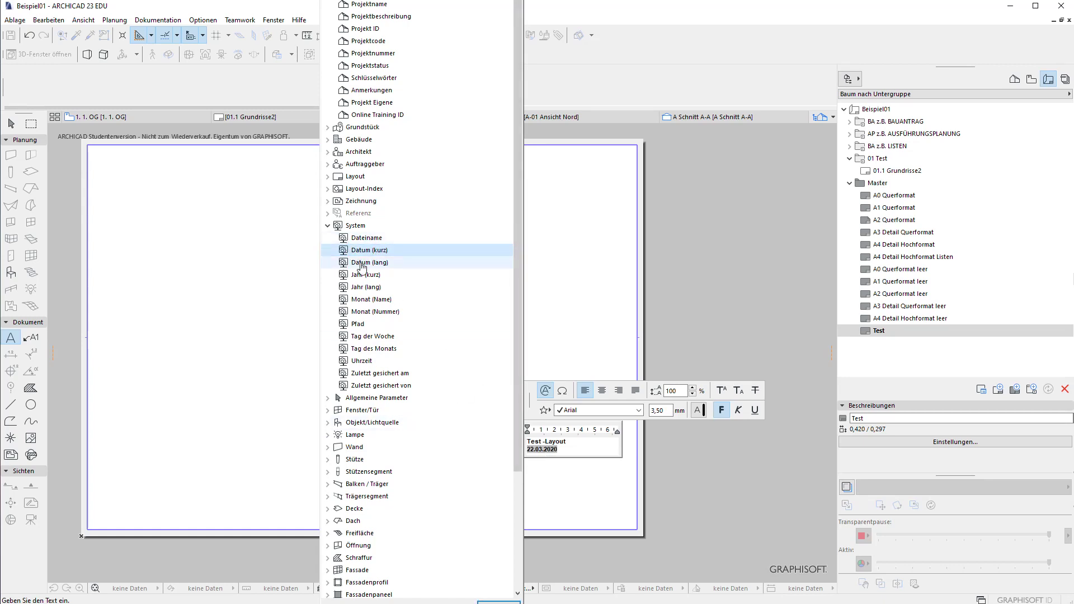
{"action": "double_click", "coordinate": [362, 264]}
{"action": "left_click", "coordinate": [546, 448]}
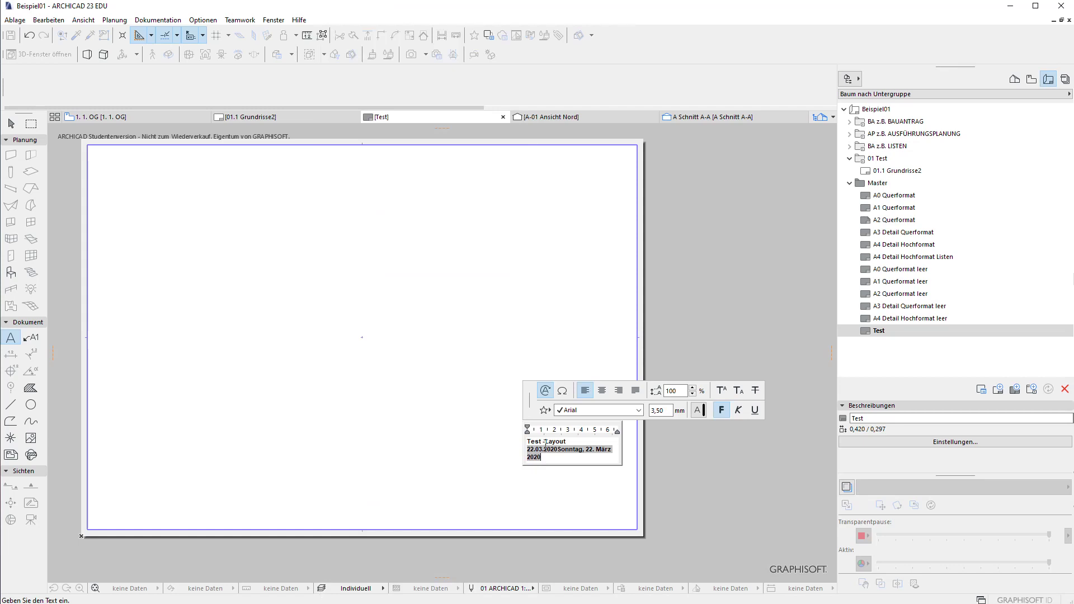
{"action": "key", "text": "BackSpace"}
Add the Projektbeschreibung AutoText beneath the heading and finish the text block.
{"action": "left_click", "coordinate": [544, 391]}
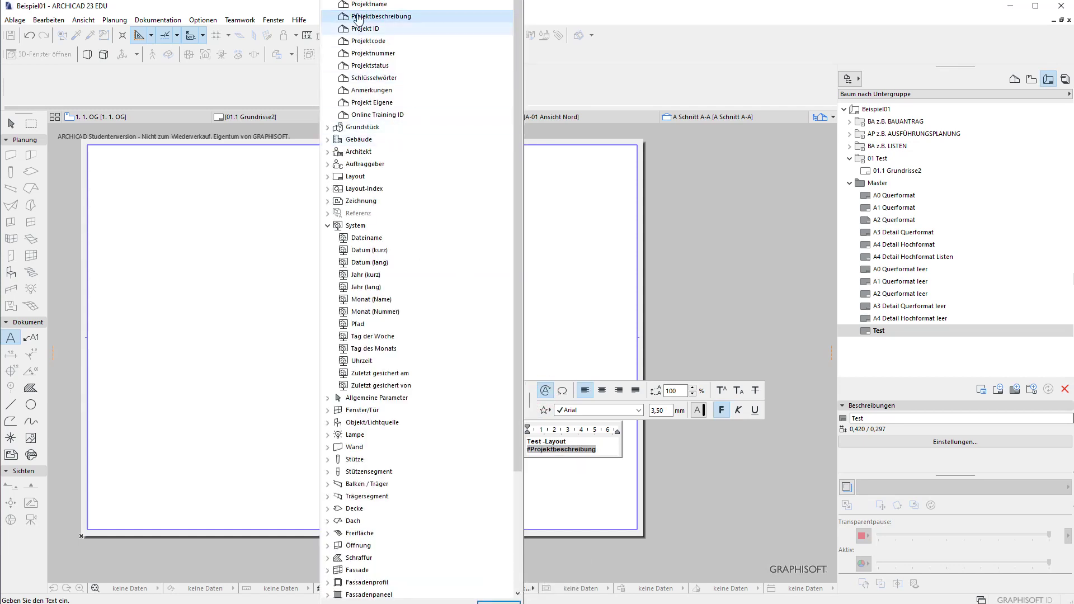
{"action": "scroll", "coordinate": [391, 235], "scroll_direction": "down", "scroll_amount": 2}
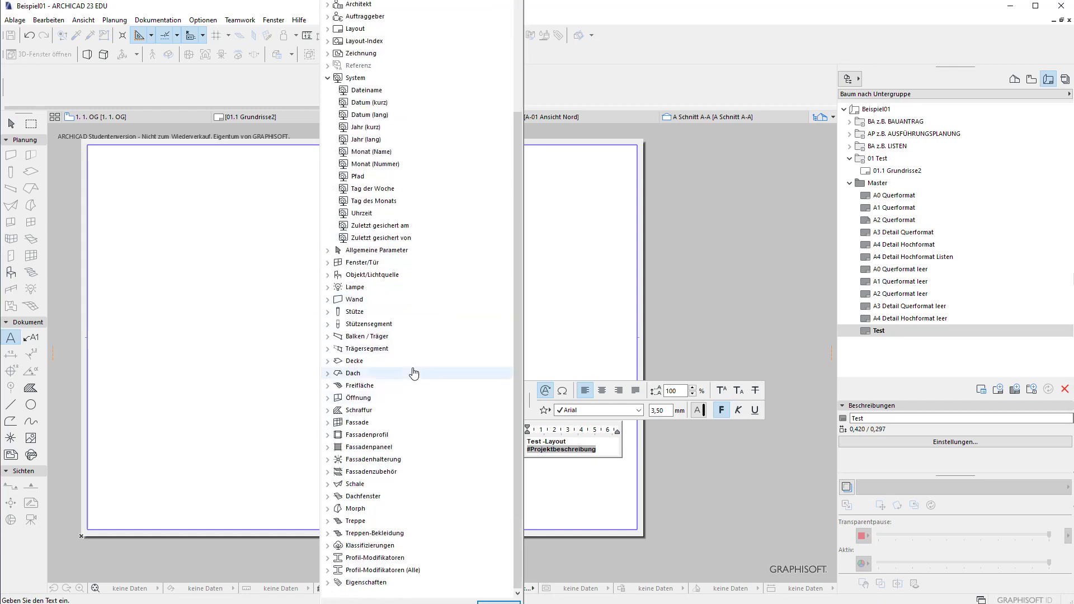
{"action": "key", "text": "Escape"}
{"action": "key", "text": "Escape"}
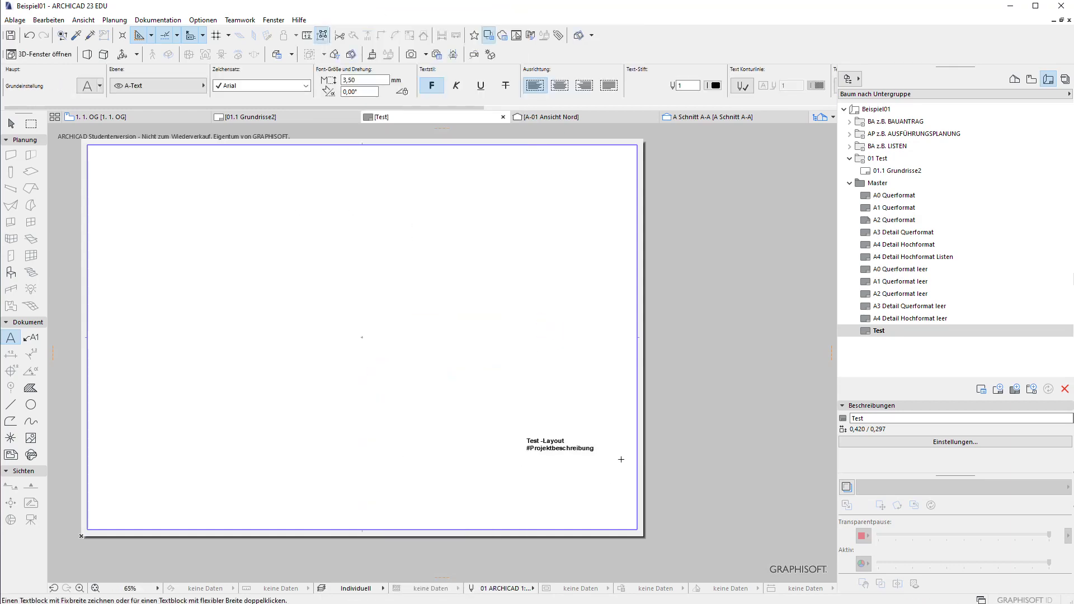
{"action": "key", "text": "Escape"}
{"action": "double_click", "coordinate": [876, 171]}
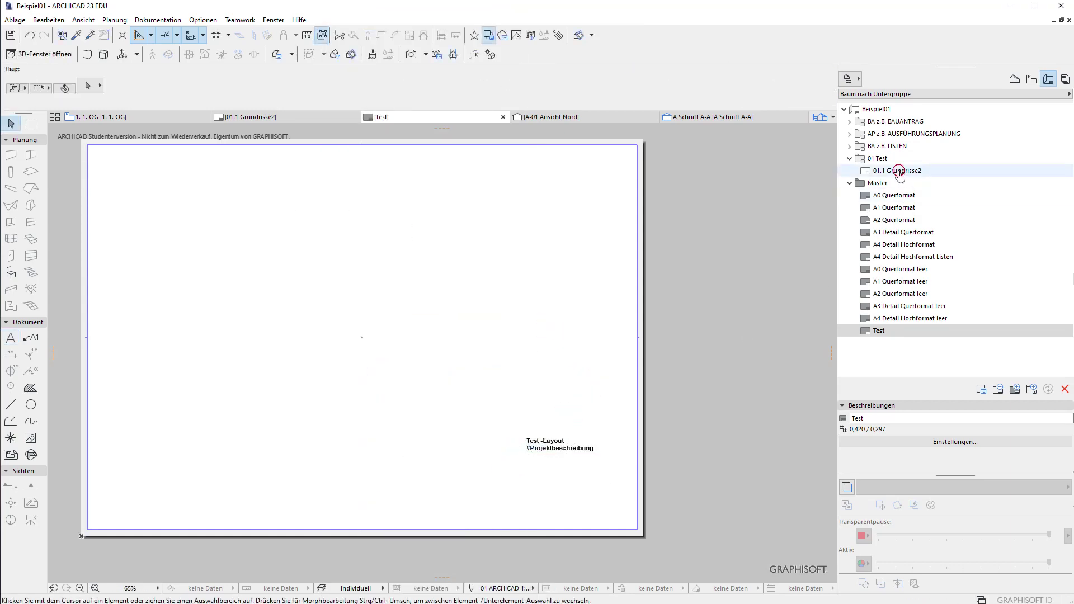
Switch the layout's master to Test, then A2 Querformat leer, and finally A2 Querformat.
{"action": "left_click", "coordinate": [929, 430]}
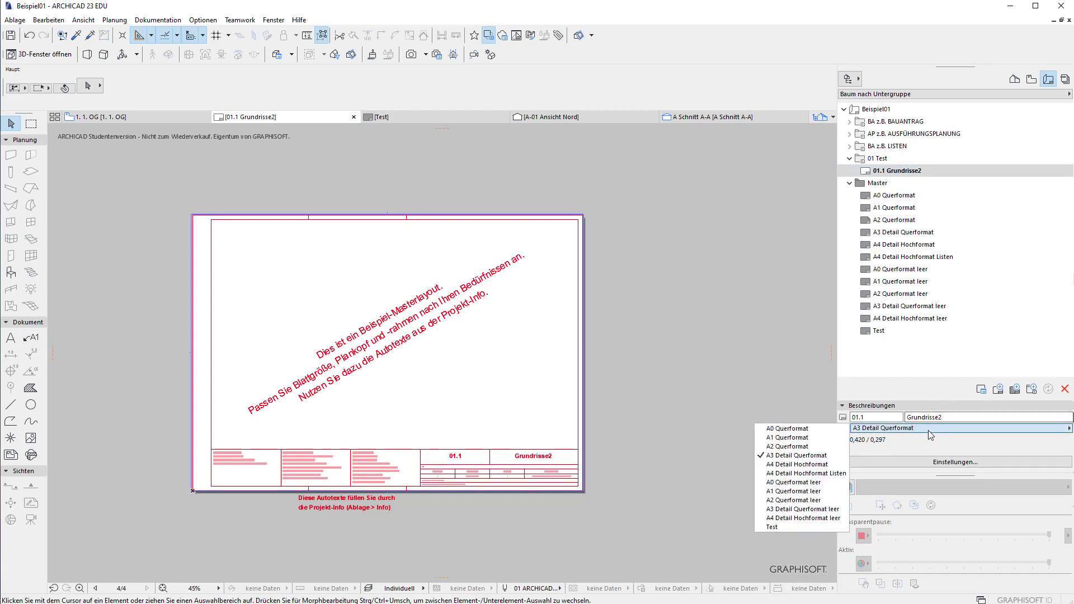
{"action": "left_click", "coordinate": [808, 527]}
{"action": "scroll", "coordinate": [512, 287], "scroll_direction": "up", "scroll_amount": 3}
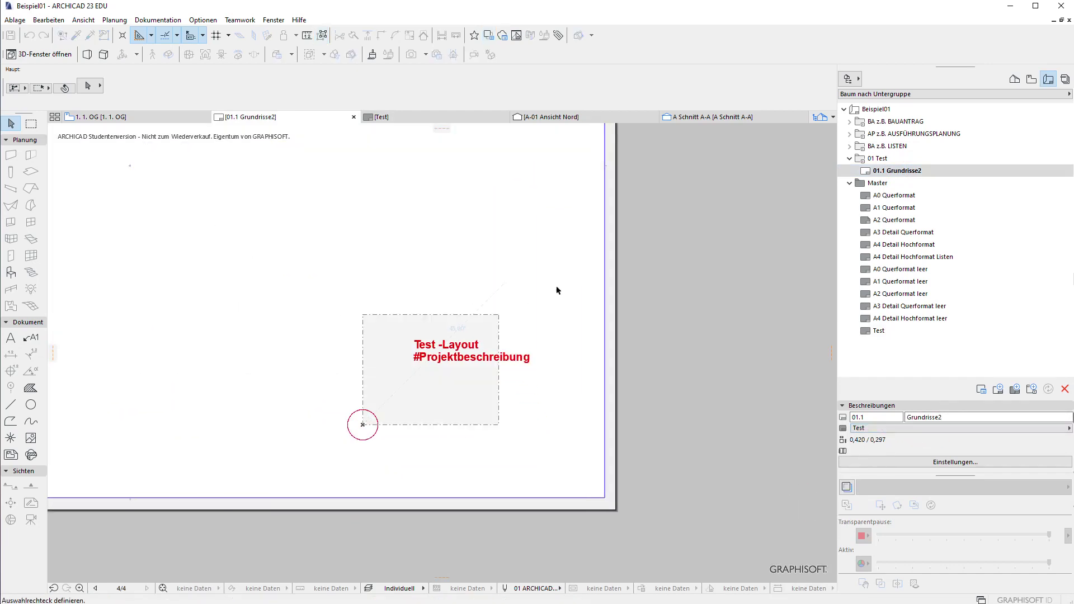
{"action": "scroll", "coordinate": [502, 458], "scroll_direction": "down", "scroll_amount": 5}
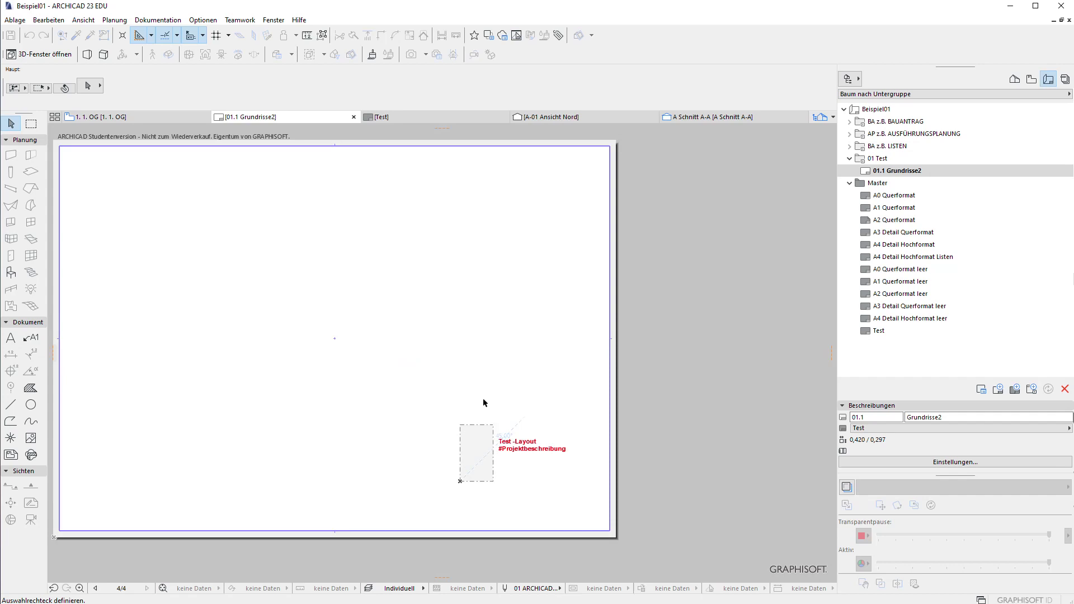
{"action": "key", "text": "Escape"}
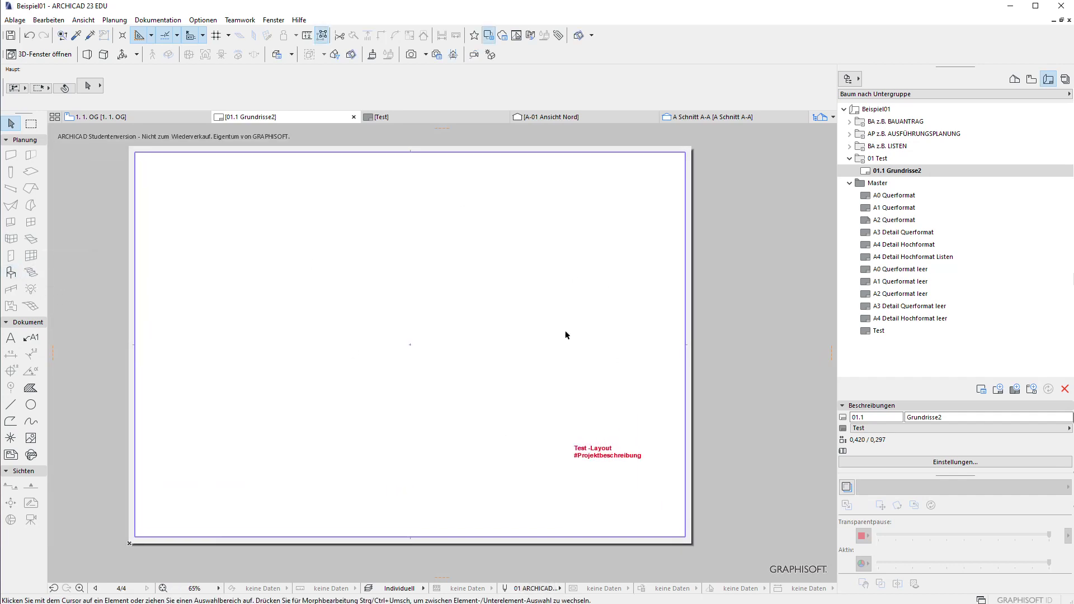
{"action": "left_click", "coordinate": [930, 430]}
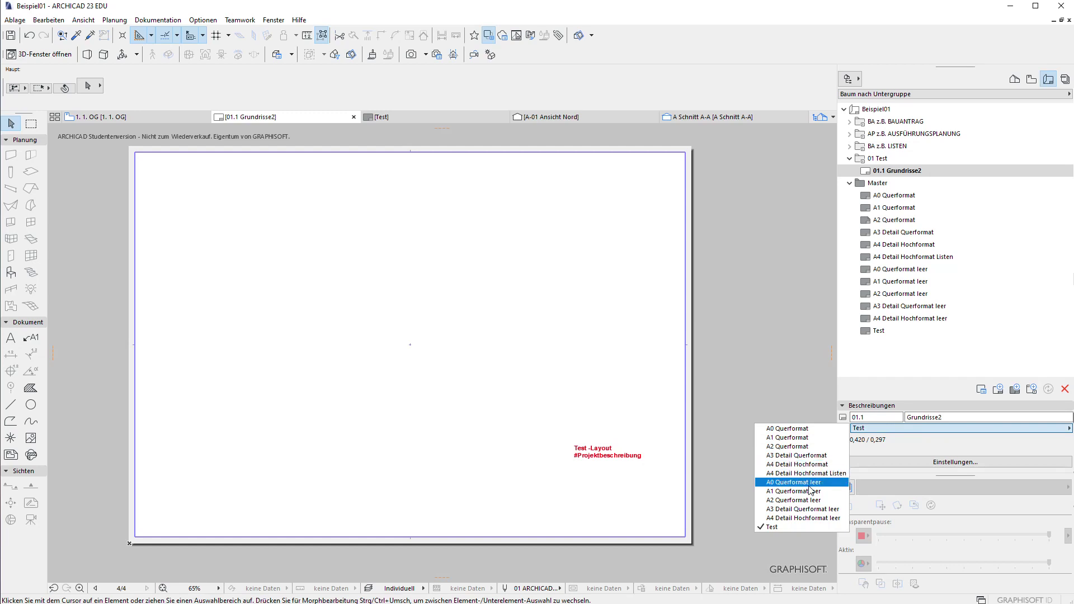
{"action": "left_click", "coordinate": [814, 500]}
{"action": "left_click", "coordinate": [908, 428]}
{"action": "left_click", "coordinate": [800, 446]}
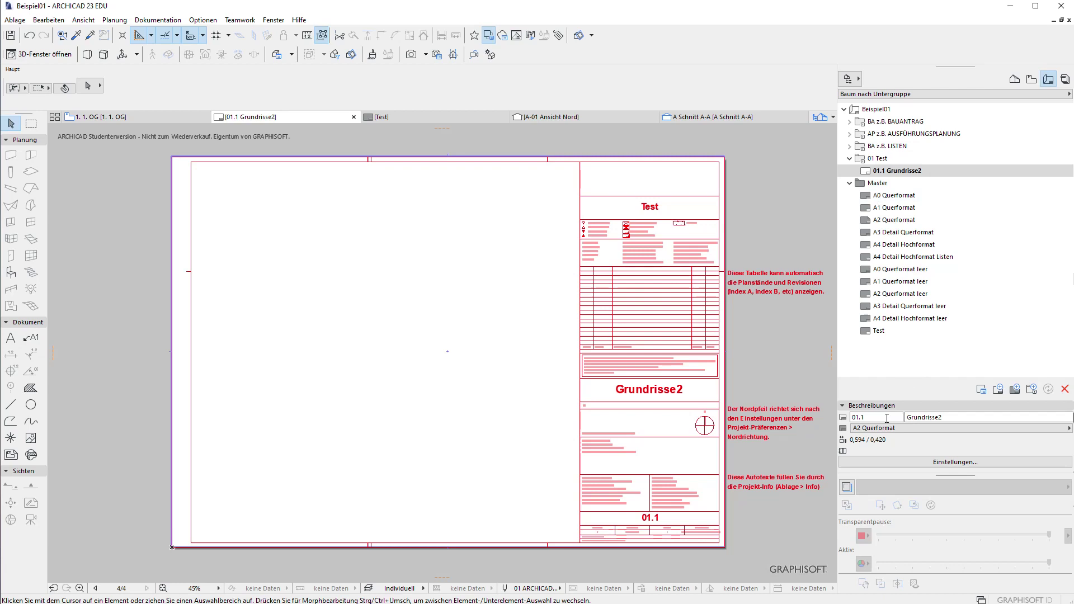
Rename layout 01.1 to Grundrisse and confirm its layout settings.
{"action": "key", "text": "BackSpace"}
{"action": "key", "text": "Return"}
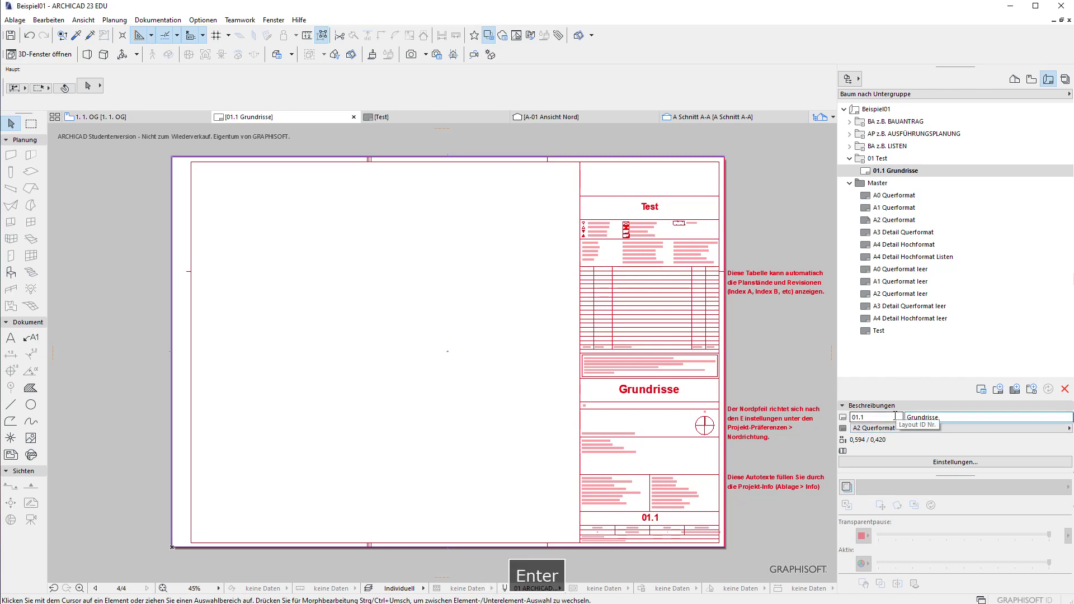
{"action": "key", "text": "BackSpace"}
{"action": "key", "text": "Escape"}
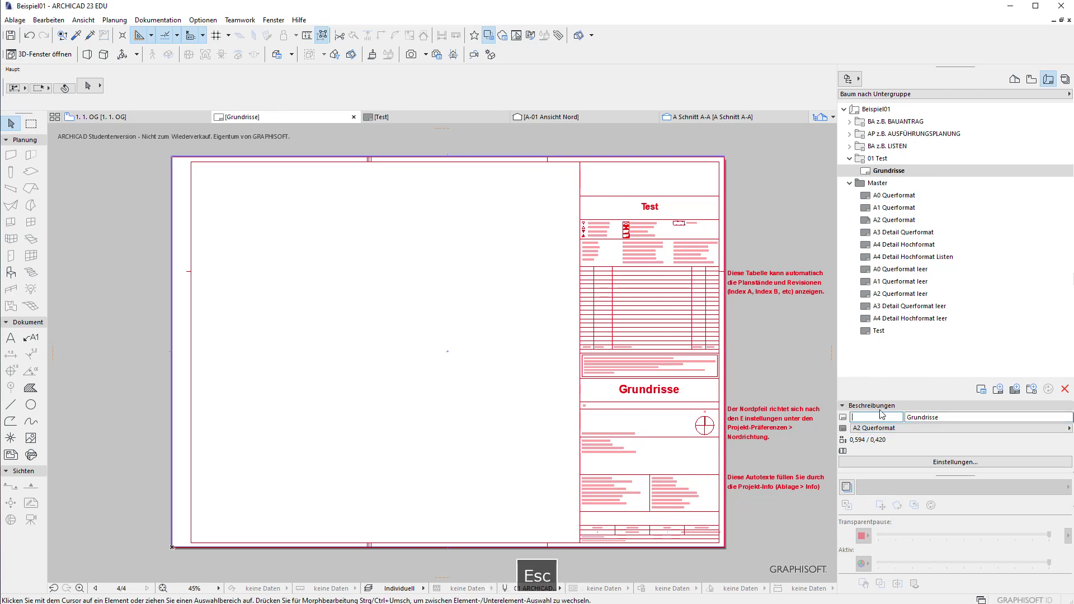
{"action": "left_click", "coordinate": [928, 463]}
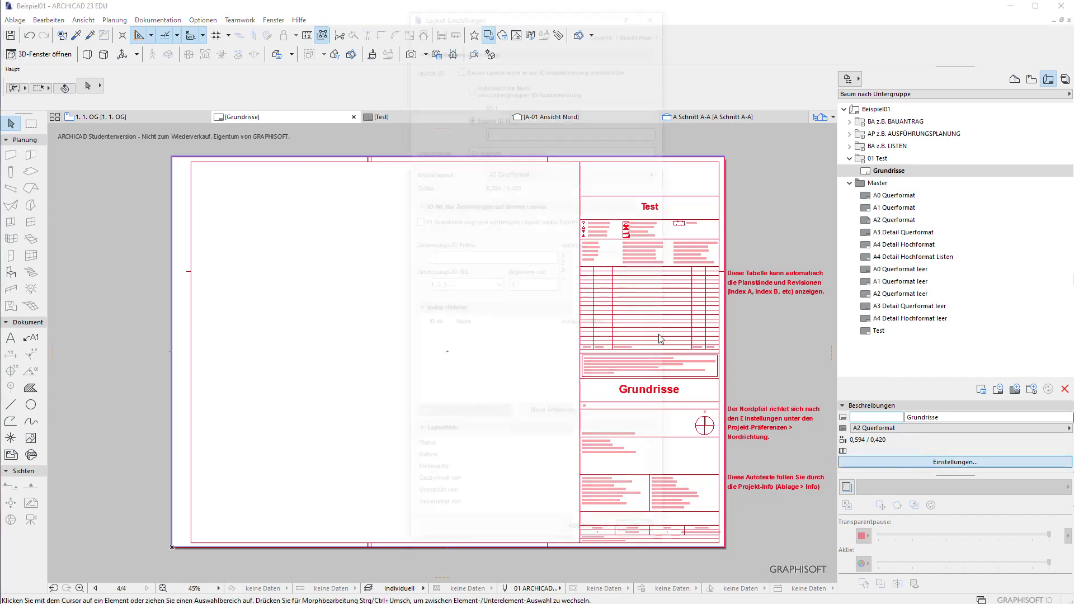
{"action": "left_click", "coordinate": [658, 537]}
{"action": "left_click", "coordinate": [895, 169]}
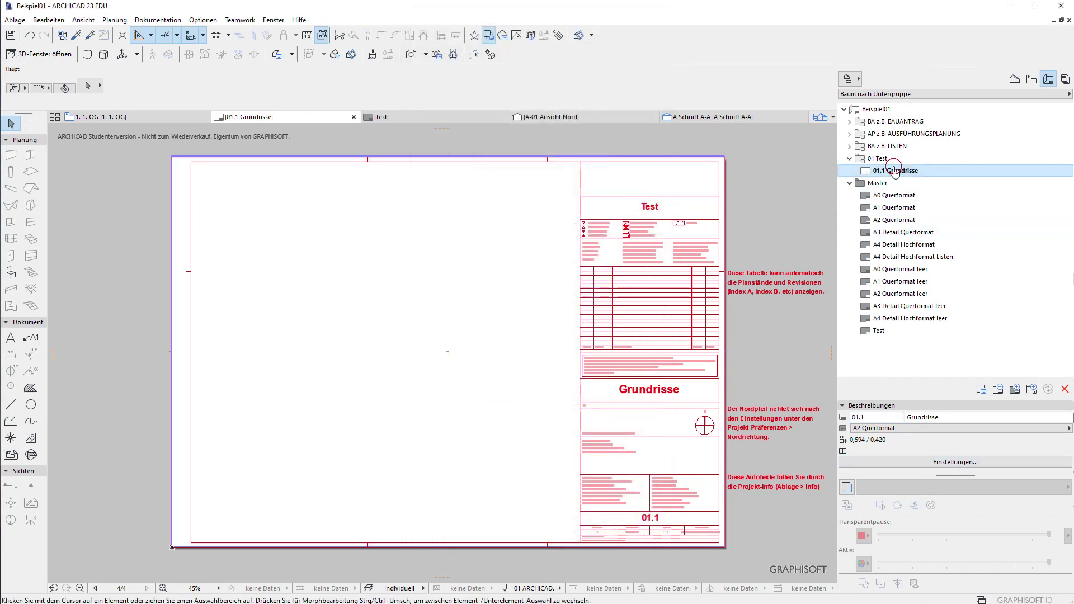
Create a new layout 01.2 Schnitte, view it, then return to 01.1 Grundrisse.
{"action": "left_click", "coordinate": [1010, 390]}
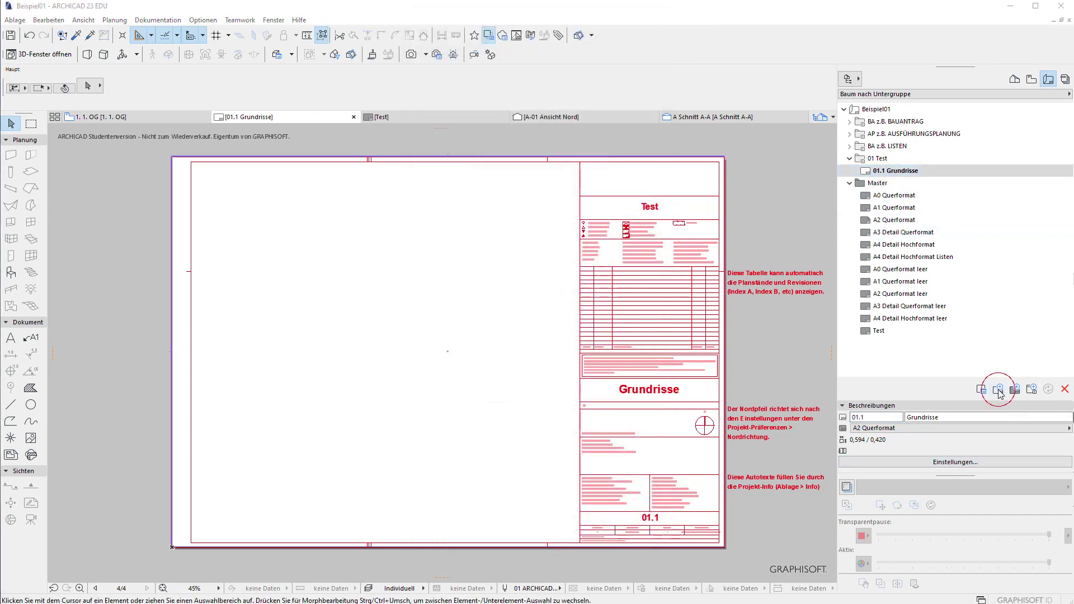
{"action": "type", "text": "Schnitte"}
{"action": "key", "text": "Return"}
{"action": "left_click", "coordinate": [895, 171]}
{"action": "scroll", "coordinate": [567, 401], "scroll_direction": "up", "scroll_amount": 1}
{"action": "middle_click_drag", "start_coordinate": [566, 401], "coordinate": [648, 315]}
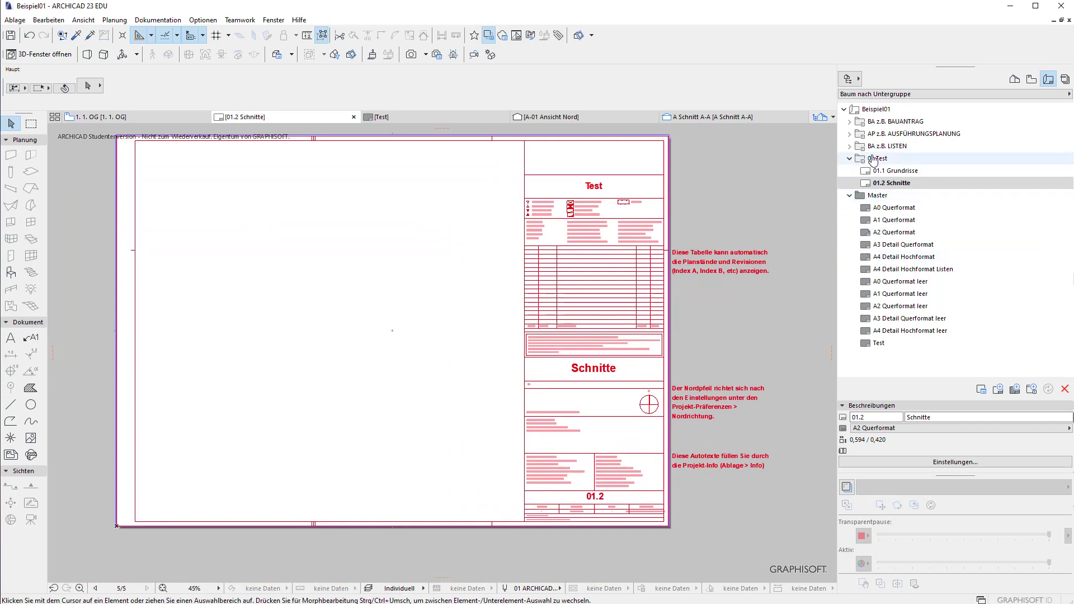
{"action": "left_click", "coordinate": [886, 170]}
{"action": "left_click", "coordinate": [891, 181]}
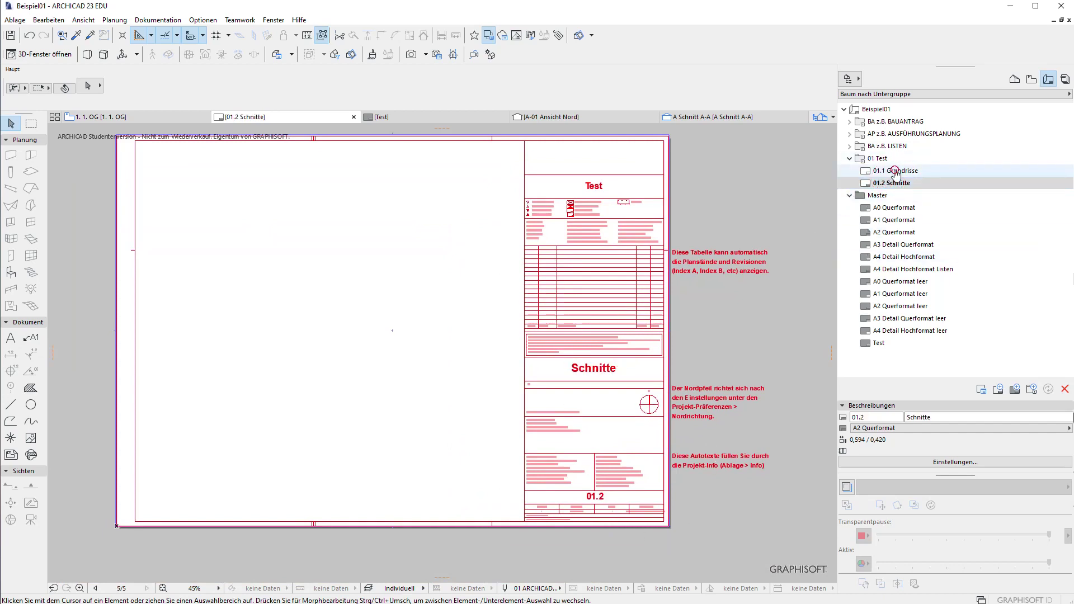
{"action": "left_click", "coordinate": [890, 170]}
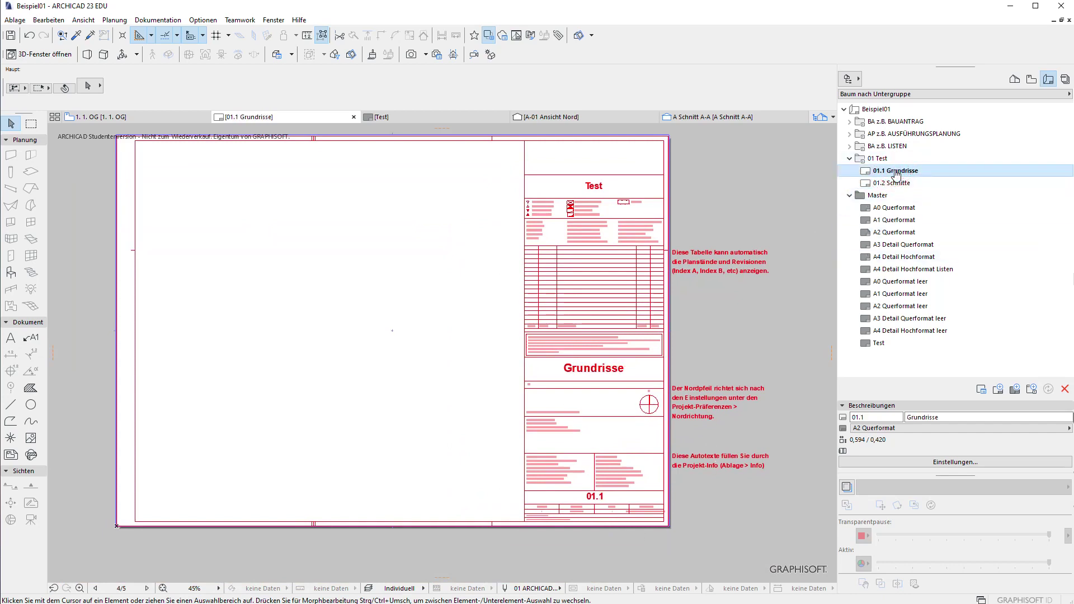
Place the 0. EG saved view on the layout and extend its drawing frame's top and bottom edges.
{"action": "left_click", "coordinate": [1032, 81]}
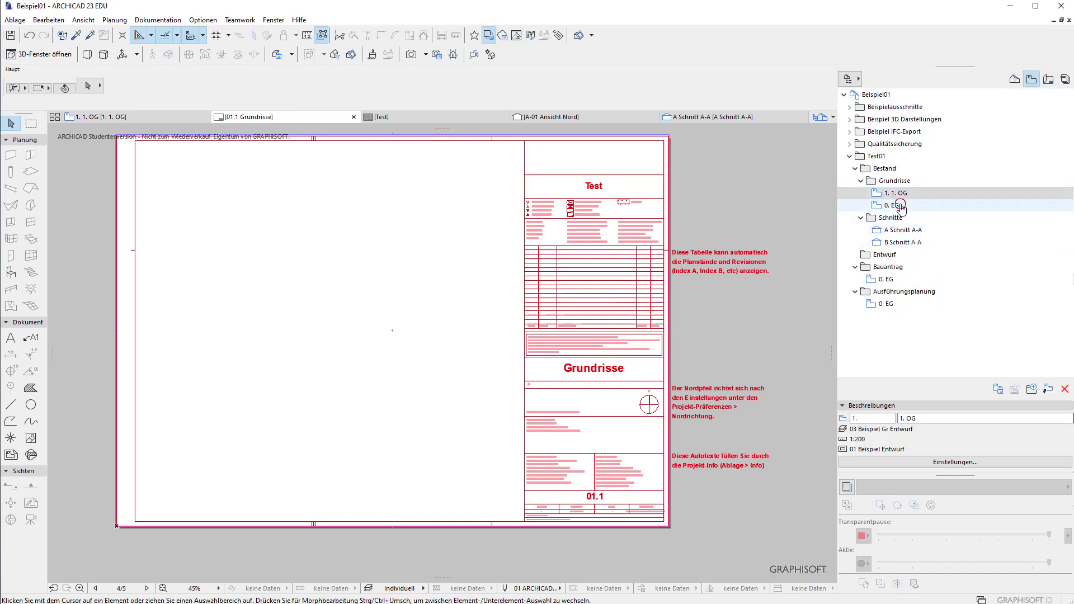
{"action": "left_click", "coordinate": [910, 207]}
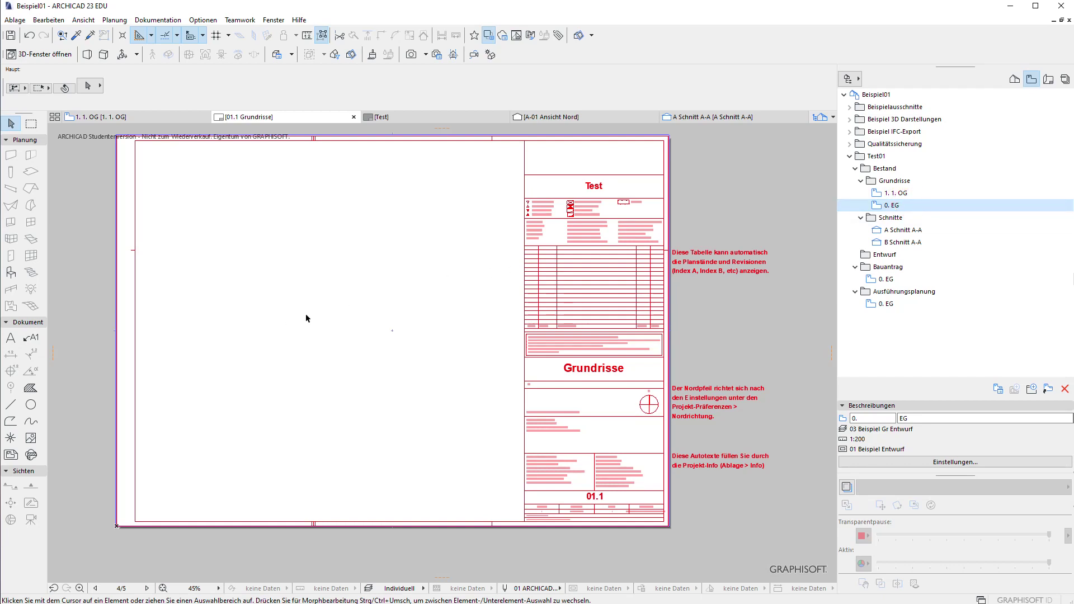
{"action": "left_click_drag", "start_coordinate": [891, 205], "coordinate": [352, 290]}
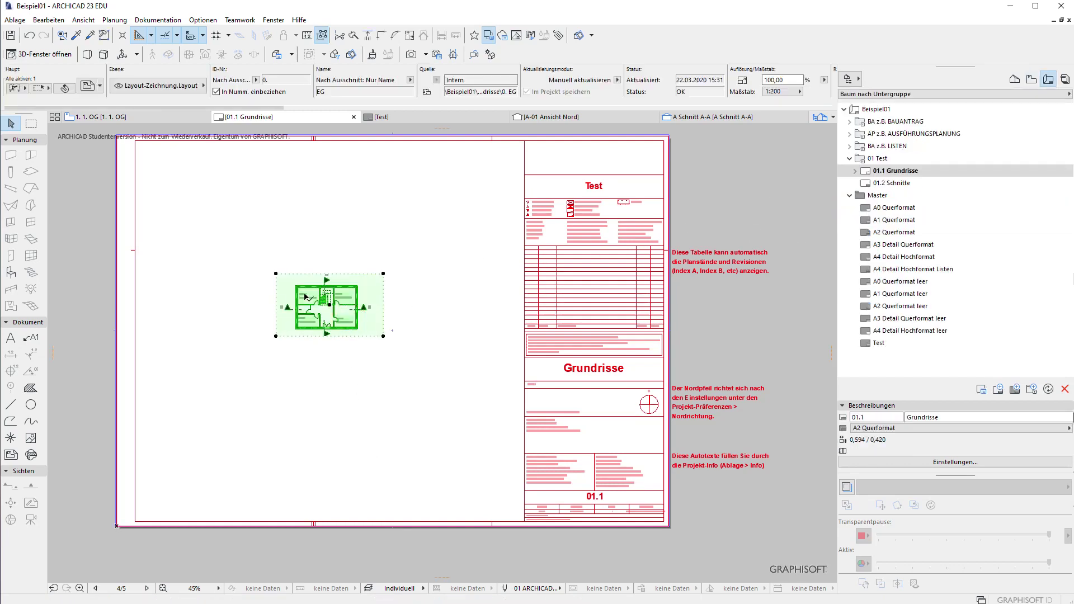
{"action": "scroll", "coordinate": [352, 367], "scroll_direction": "up", "scroll_amount": 4}
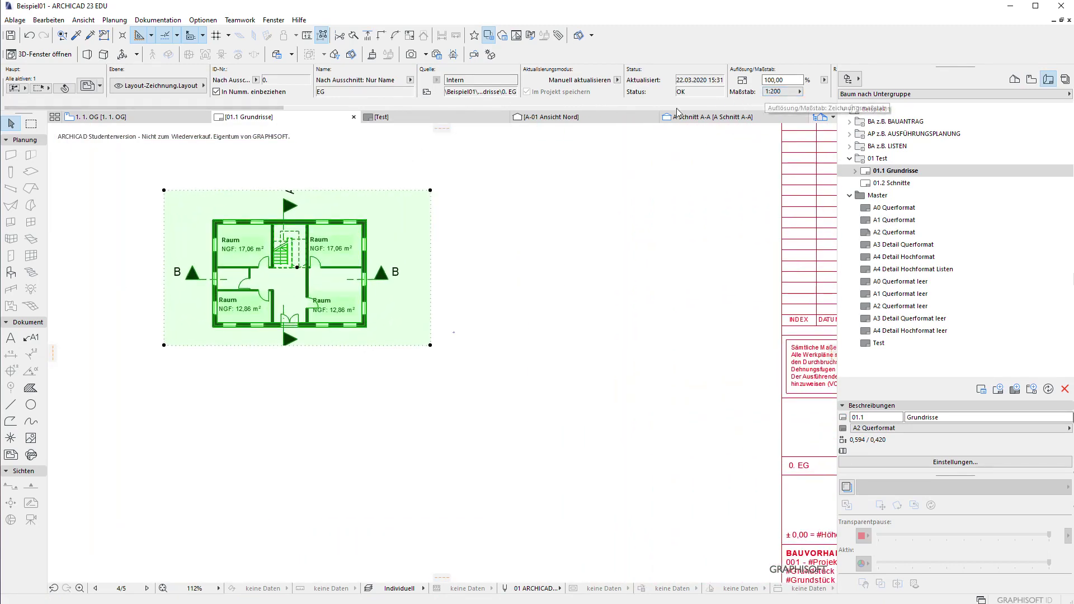
{"action": "scroll", "coordinate": [250, 209], "scroll_direction": "down", "scroll_amount": 1}
{"action": "scroll", "coordinate": [351, 234], "scroll_direction": "down", "scroll_amount": 1}
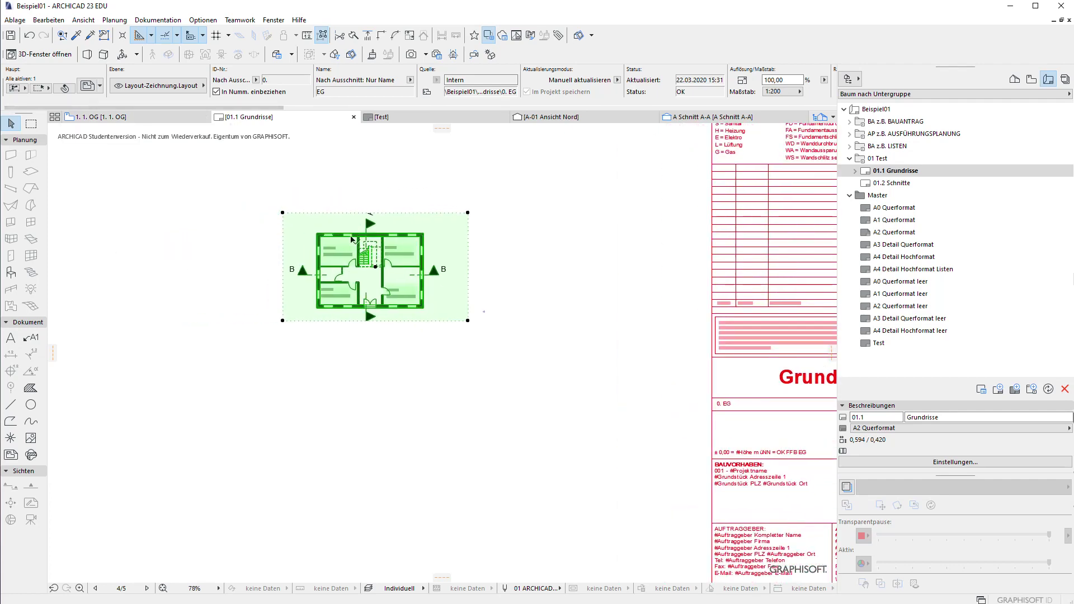
{"action": "left_click", "coordinate": [353, 213]}
{"action": "left_click", "coordinate": [353, 168]}
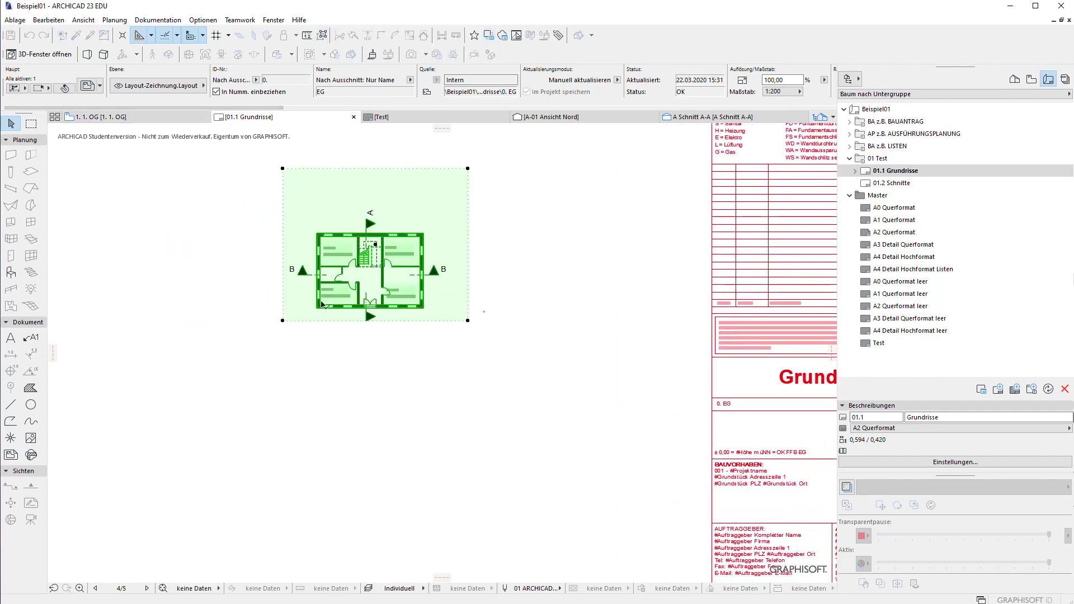
{"action": "left_click", "coordinate": [317, 321]}
{"action": "left_click", "coordinate": [320, 364]}
{"action": "left_click", "coordinate": [282, 305]}
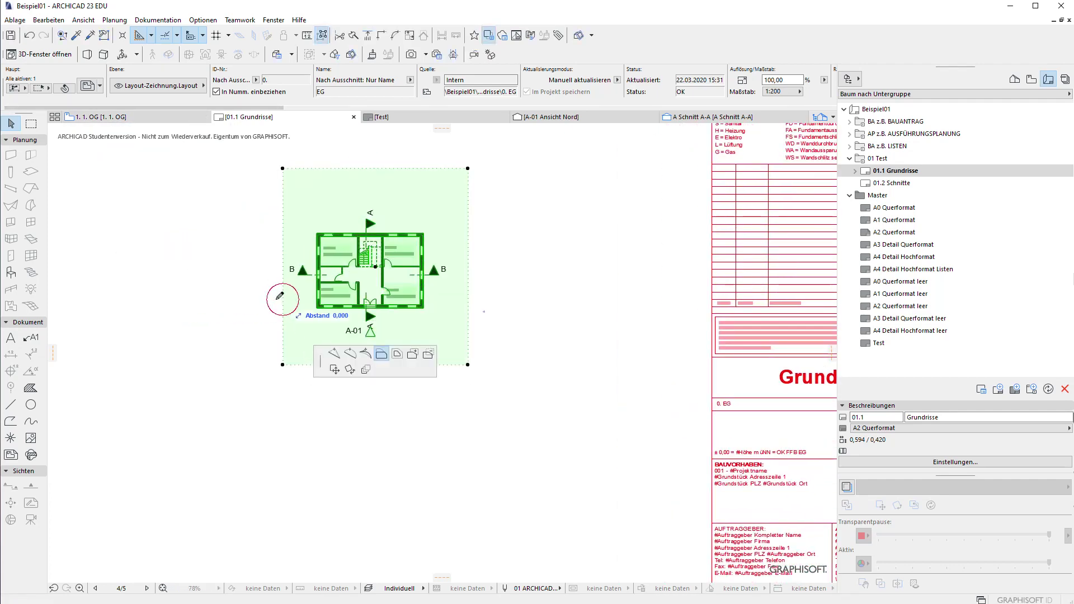
{"action": "left_click", "coordinate": [332, 364]}
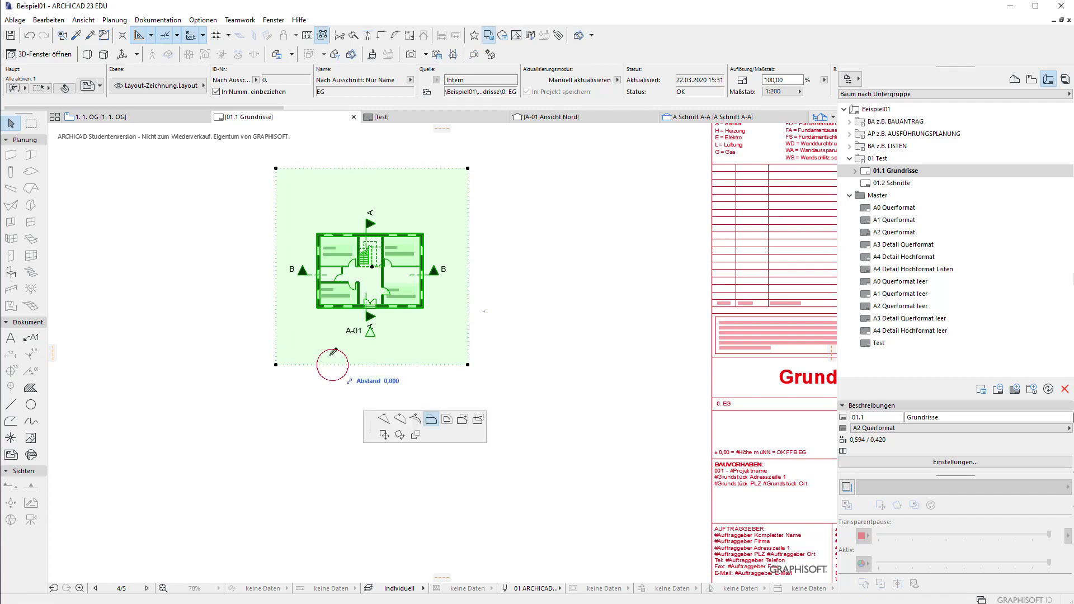
{"action": "left_click", "coordinate": [1031, 79]}
Open the 0. EG floor plan, then switch to the 1. OG floor plan.
{"action": "double_click", "coordinate": [916, 205]}
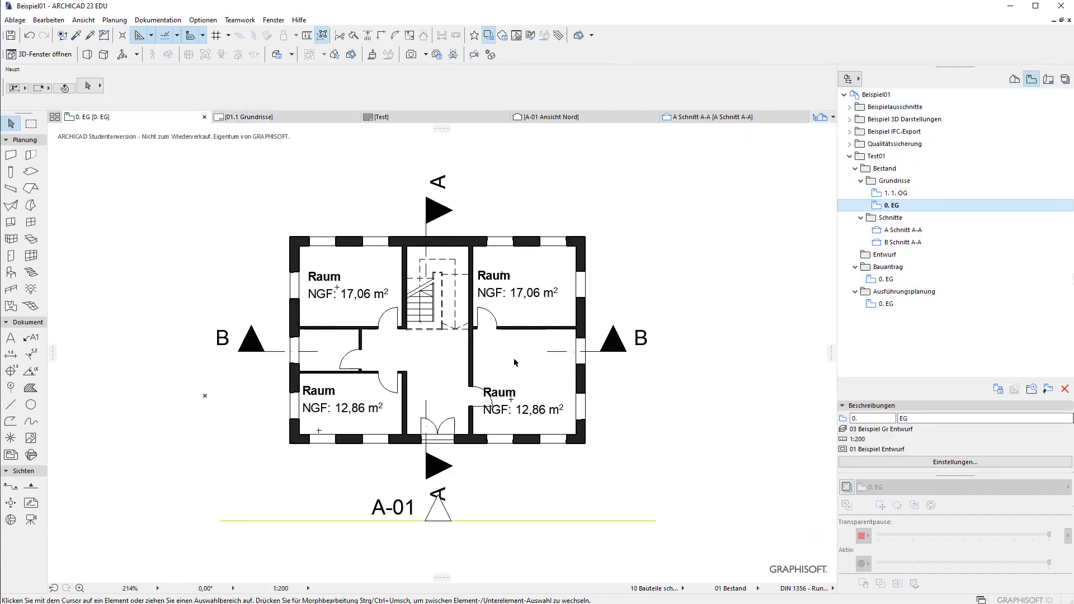
{"action": "scroll", "coordinate": [555, 316], "scroll_direction": "up", "scroll_amount": 1}
{"action": "scroll", "coordinate": [555, 316], "scroll_direction": "up", "scroll_amount": 1}
{"action": "double_click", "coordinate": [895, 193]}
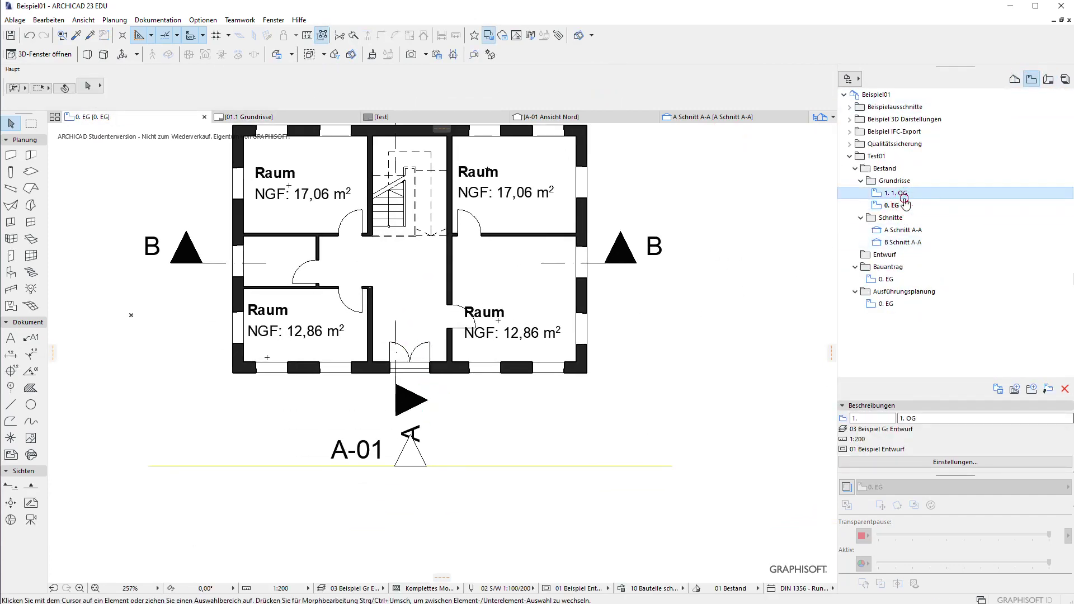
{"action": "left_click", "coordinate": [901, 204]}
{"action": "double_click", "coordinate": [897, 193]}
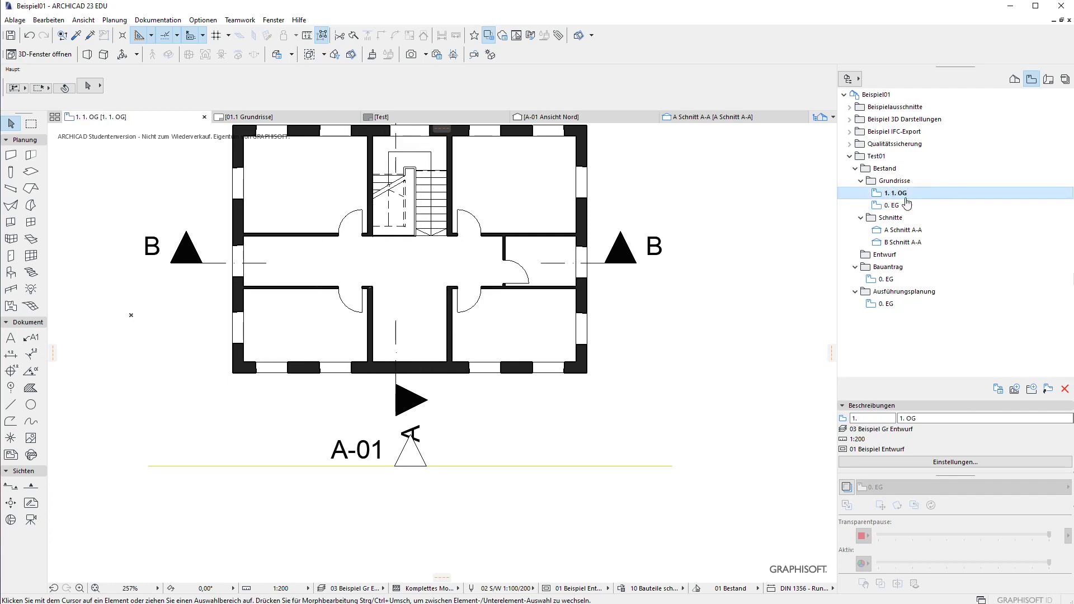
Give layout 01.1 Grundrisse the blank A3 Detail Querformat leer master.
{"action": "left_click", "coordinate": [295, 114]}
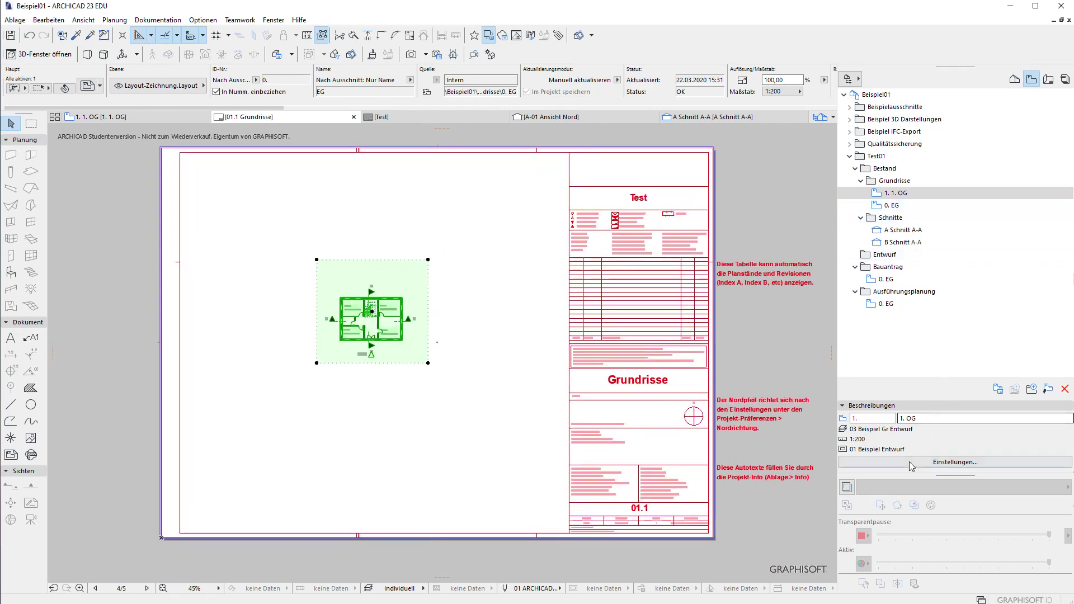
{"action": "left_click", "coordinate": [1049, 79]}
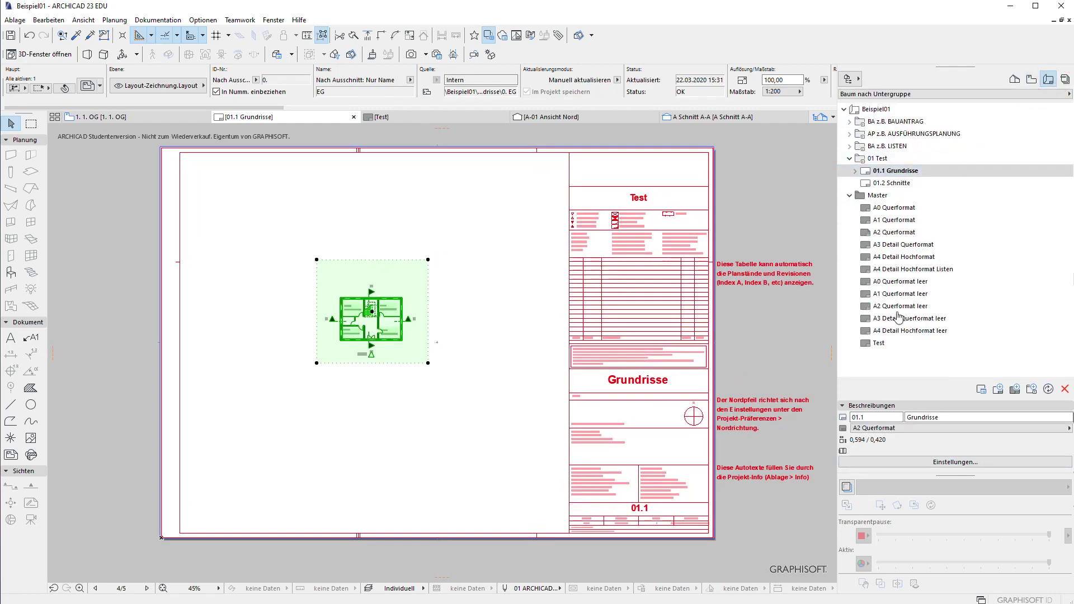
{"action": "left_click", "coordinate": [885, 429]}
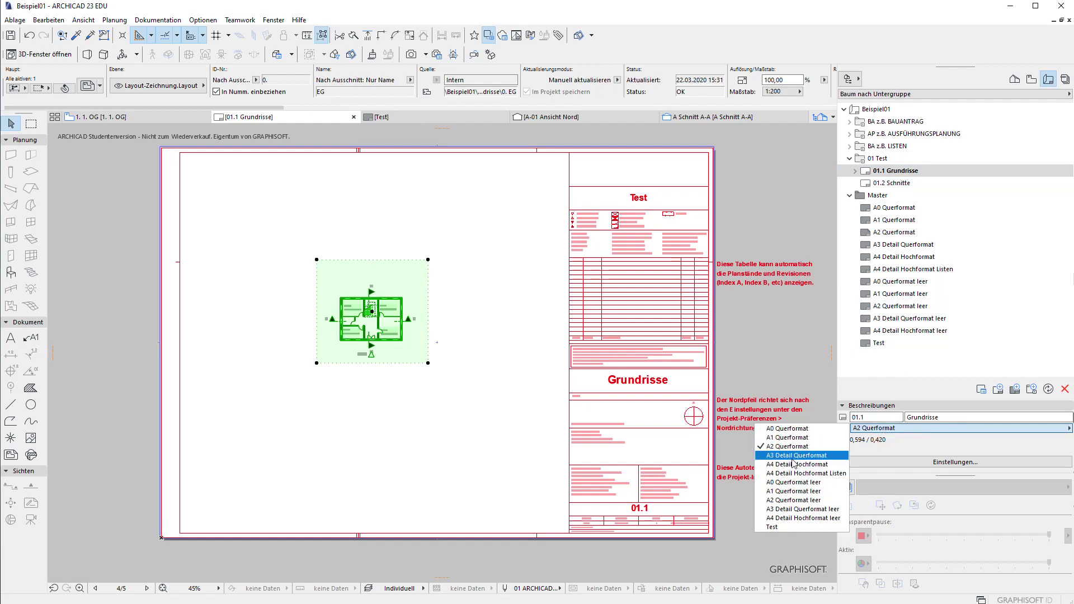
{"action": "left_click", "coordinate": [783, 510]}
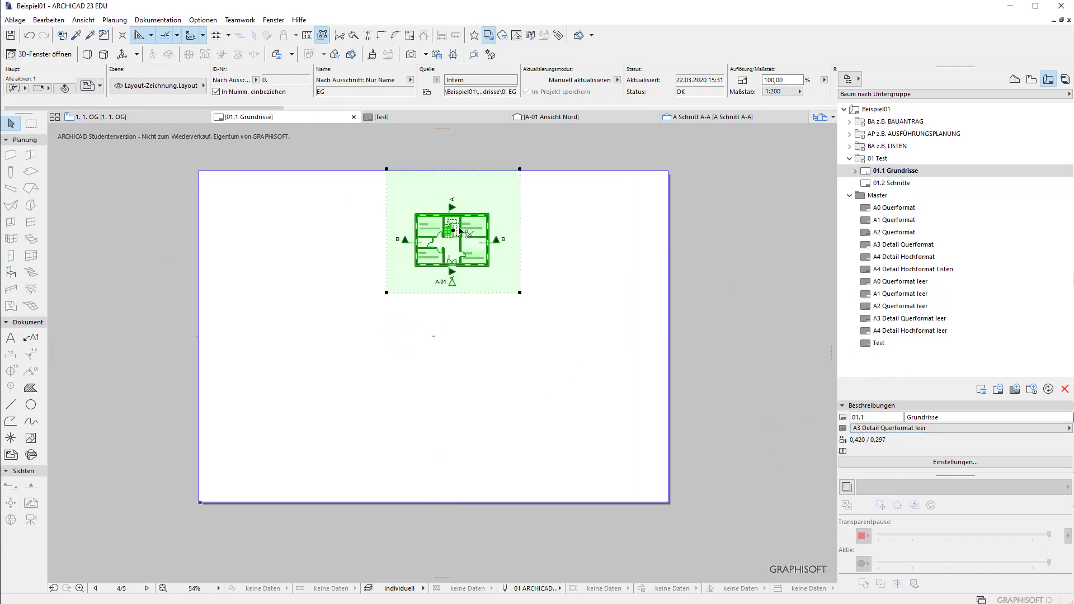
Move the floor plan drawing further left and down on the sheet.
{"action": "key", "text": "ctrl+d"}
{"action": "left_click", "coordinate": [460, 231]}
{"action": "left_click", "coordinate": [328, 259]}
{"action": "left_click", "coordinate": [1031, 80]}
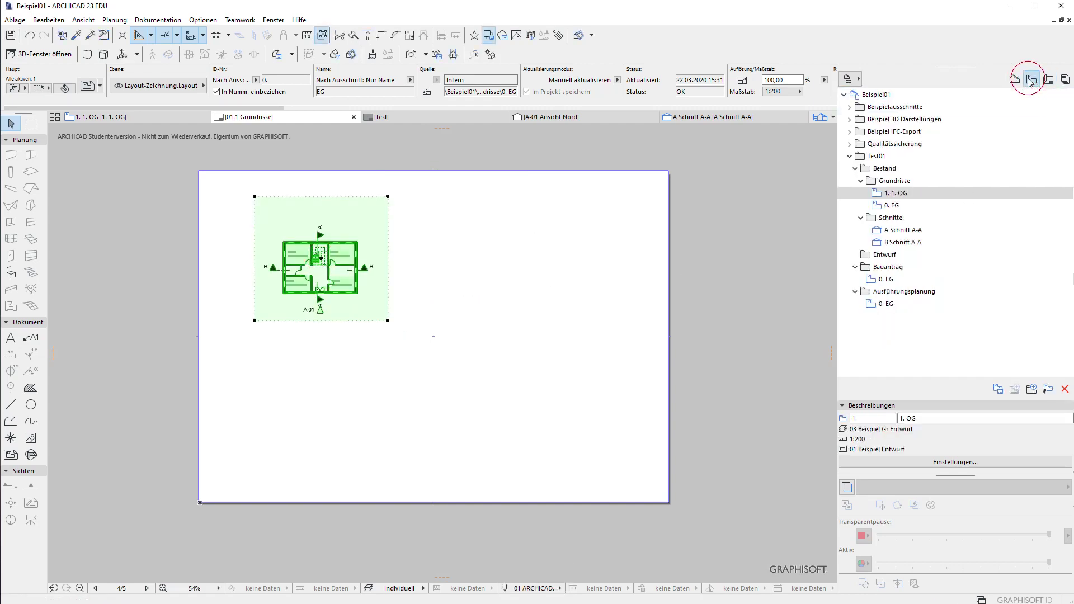
Place the 1. OG view beside the ground-floor plan on the layout.
{"action": "double_click", "coordinate": [352, 302]}
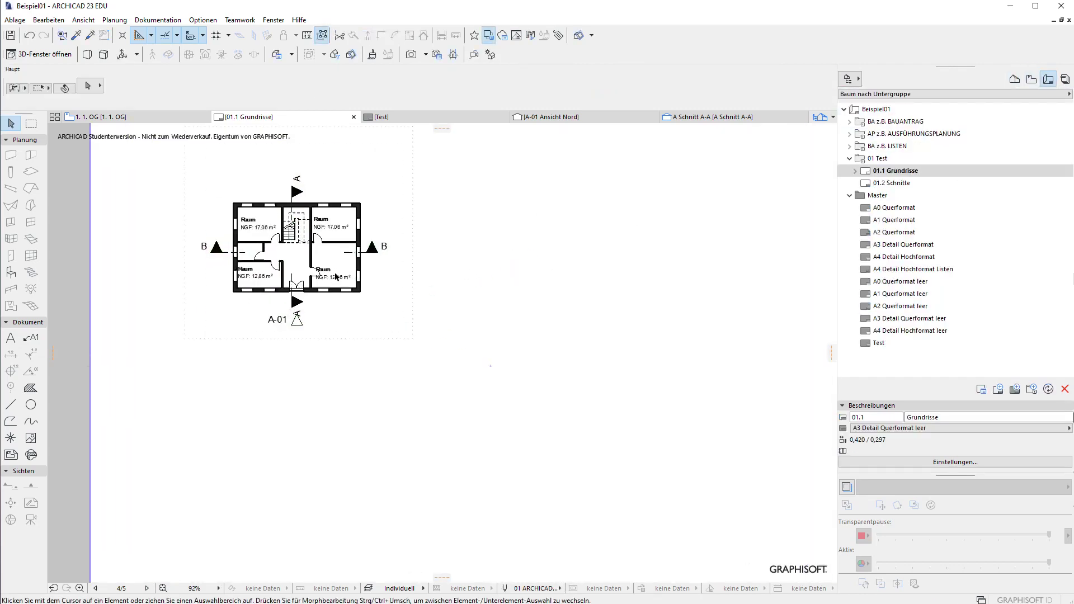
{"action": "scroll", "coordinate": [344, 288], "scroll_direction": "down", "scroll_amount": 3}
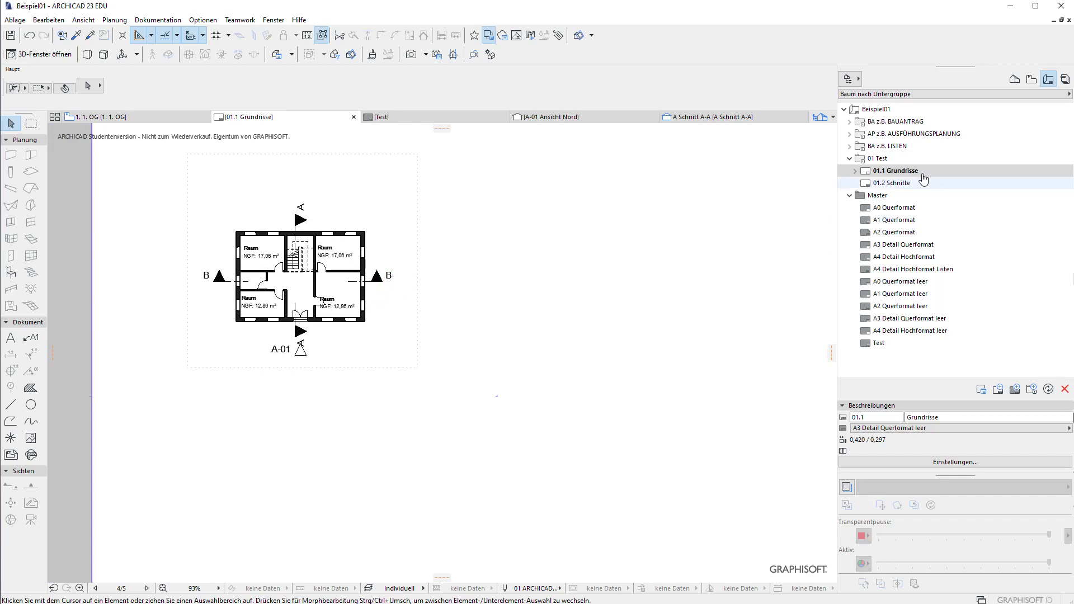
{"action": "left_click", "coordinate": [1031, 79]}
{"action": "left_click_drag", "start_coordinate": [895, 193], "coordinate": [559, 258]}
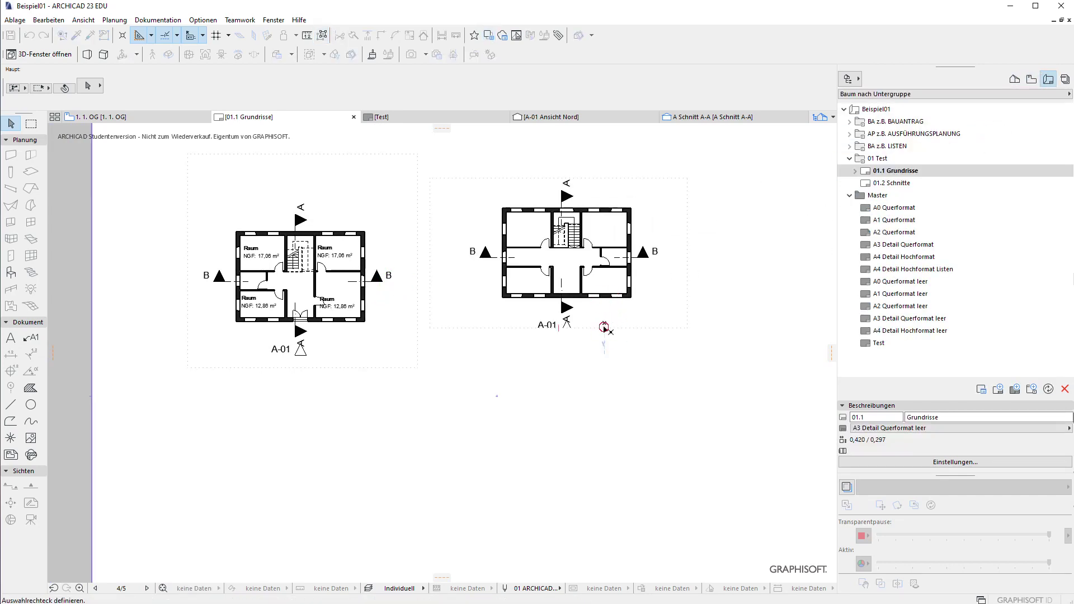
{"action": "left_click", "coordinate": [596, 330]}
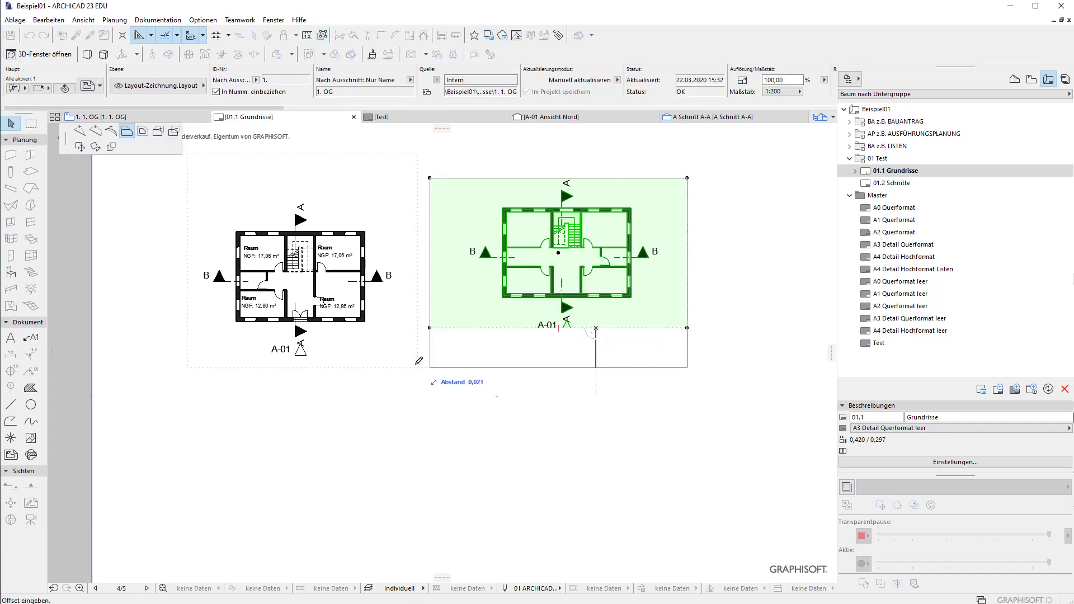
{"action": "scroll", "coordinate": [495, 333], "scroll_direction": "down", "scroll_amount": 2}
{"action": "middle_click_drag", "start_coordinate": [498, 338], "coordinate": [450, 381]}
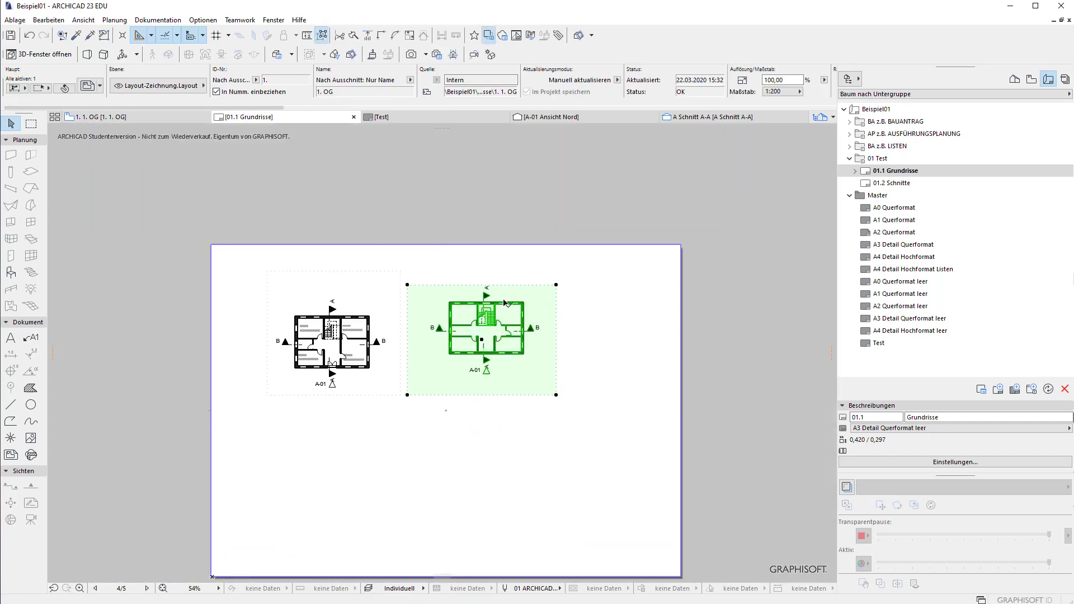
Align the 1. OG drawing's top with the left plan and offset its frame's bottom and top edges.
{"action": "key", "text": "ctrl+d"}
{"action": "left_click", "coordinate": [451, 304]}
{"action": "left_click", "coordinate": [295, 316], "text": "shift"}
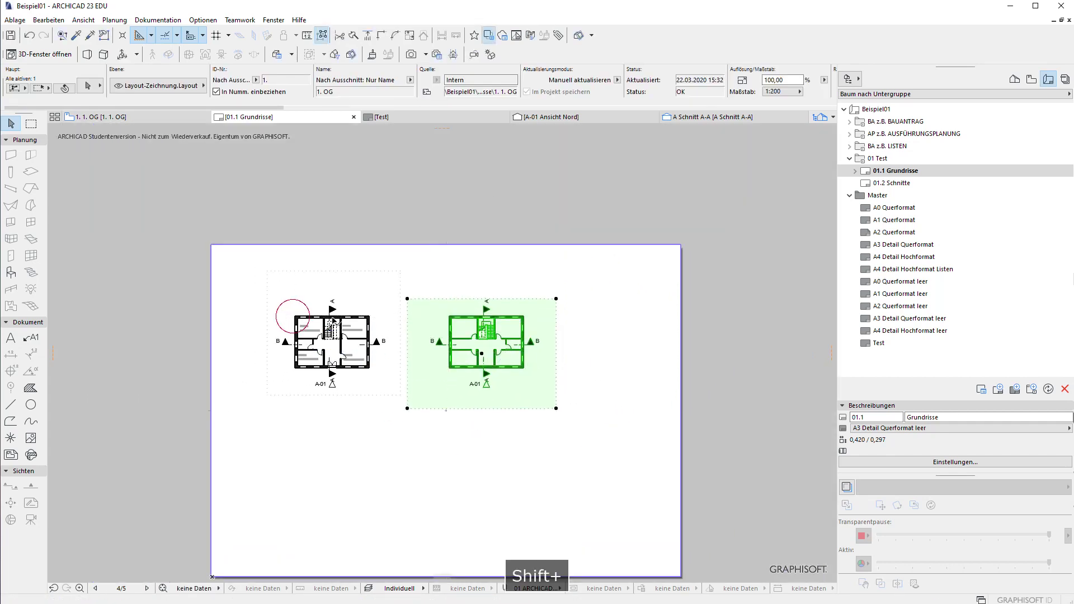
{"action": "left_click", "coordinate": [434, 408]}
{"action": "left_click", "coordinate": [515, 458]}
{"action": "left_click", "coordinate": [413, 395]}
{"action": "left_click", "coordinate": [438, 299]}
{"action": "left_click", "coordinate": [536, 343]}
{"action": "left_click", "coordinate": [395, 213]}
{"action": "scroll", "coordinate": [511, 288], "scroll_direction": "up", "scroll_amount": 2}
{"action": "left_click", "coordinate": [613, 227]}
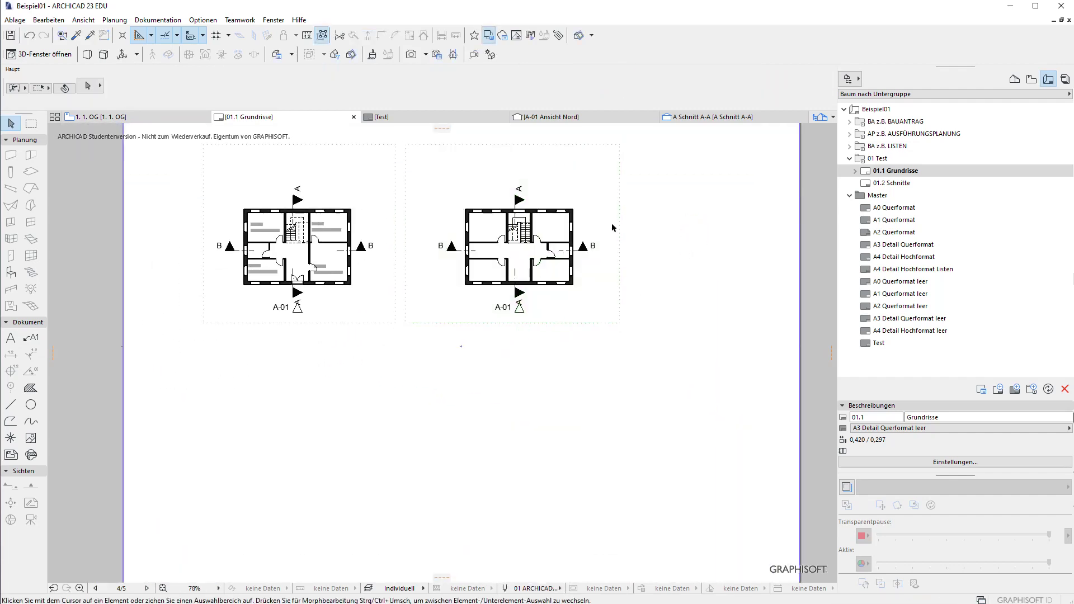
{"action": "key", "text": "Page_Down"}
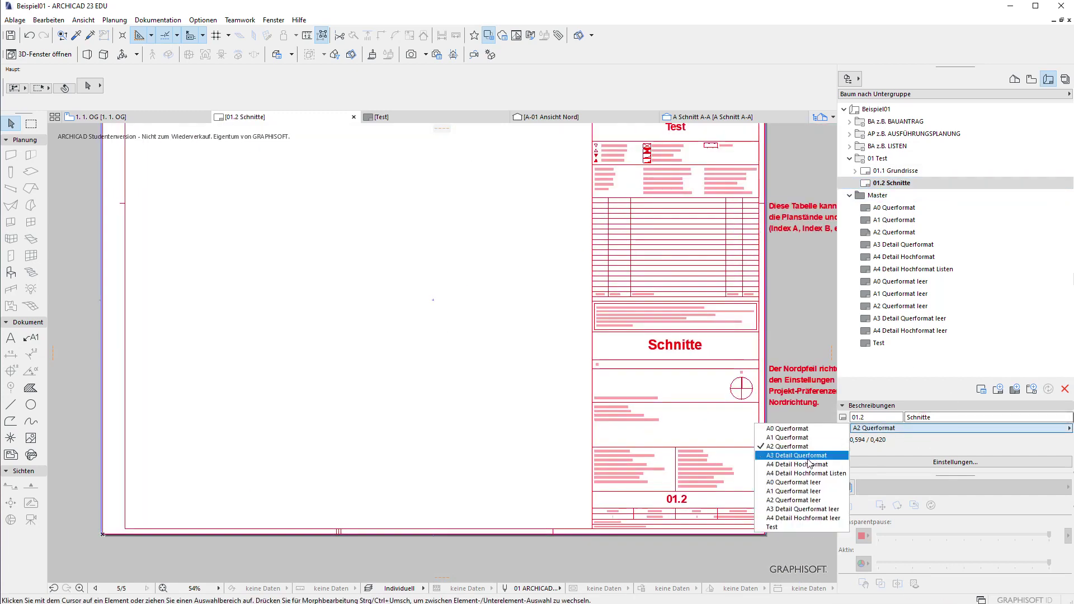
Give layout 01.2 Schnitte the blank A3 Detail Querformat leer master.
{"action": "left_click", "coordinate": [803, 459]}
{"action": "left_click", "coordinate": [877, 430]}
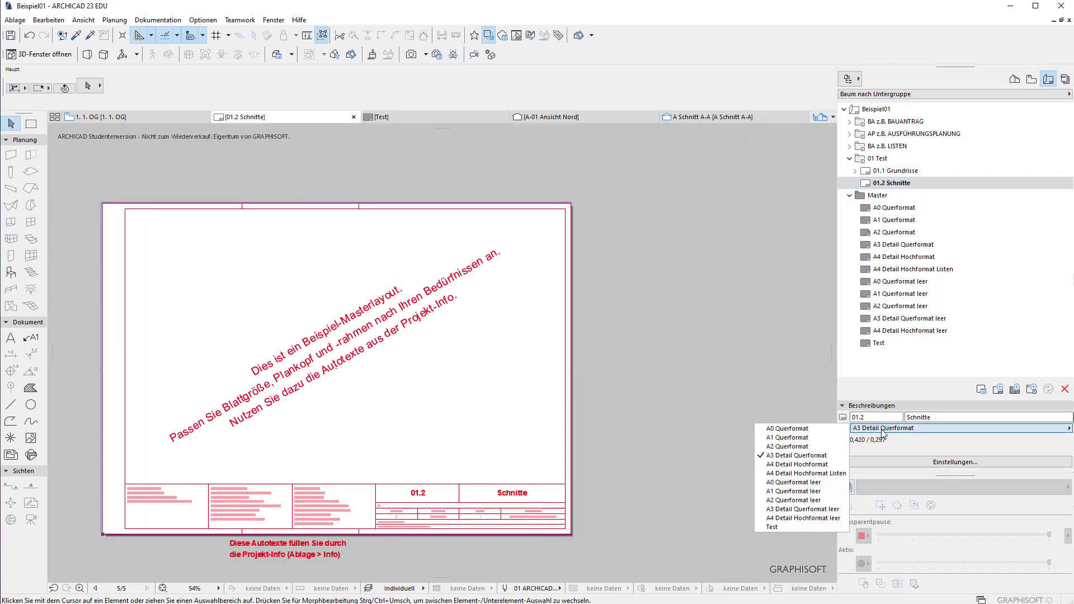
{"action": "left_click", "coordinate": [822, 510]}
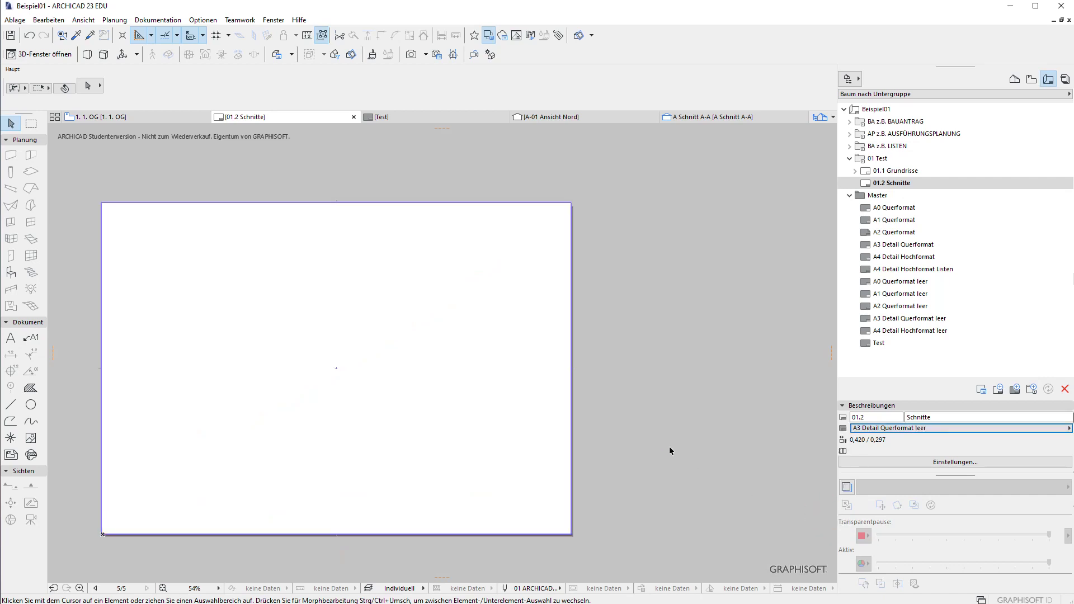
Place sections A Schnitt A-A and B Schnitt A-A side by side on the sheet.
{"action": "left_click", "coordinate": [1032, 79]}
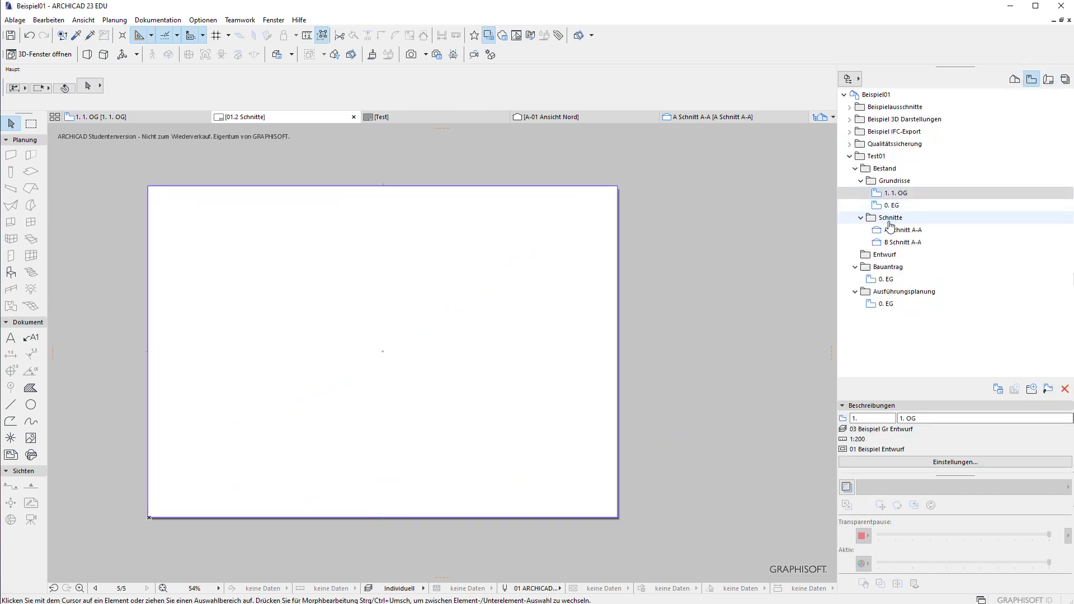
{"action": "left_click_drag", "start_coordinate": [903, 230], "coordinate": [240, 361]}
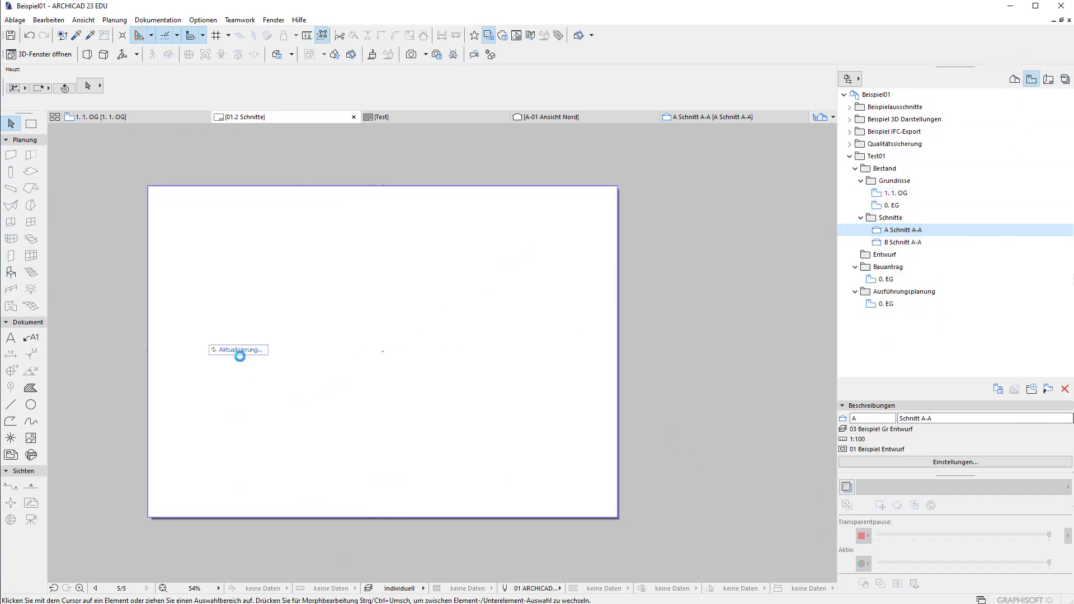
{"action": "mouse_move", "coordinate": [903, 242]}
{"action": "left_mouse_down"}
{"action": "mouse_move", "coordinate": [384, 358]}
{"action": "mouse_move", "coordinate": [448, 366]}
{"action": "left_mouse_up"}
{"action": "left_click", "coordinate": [442, 380]}
{"action": "scroll", "coordinate": [411, 388], "scroll_direction": "up", "scroll_amount": 2}
{"action": "scroll", "coordinate": [408, 389], "scroll_direction": "down", "scroll_amount": 1}
Reopen the 01.1 Grundrisse layout from the layout book.
{"action": "left_click", "coordinate": [894, 171]}
{"action": "left_click", "coordinate": [856, 171]}
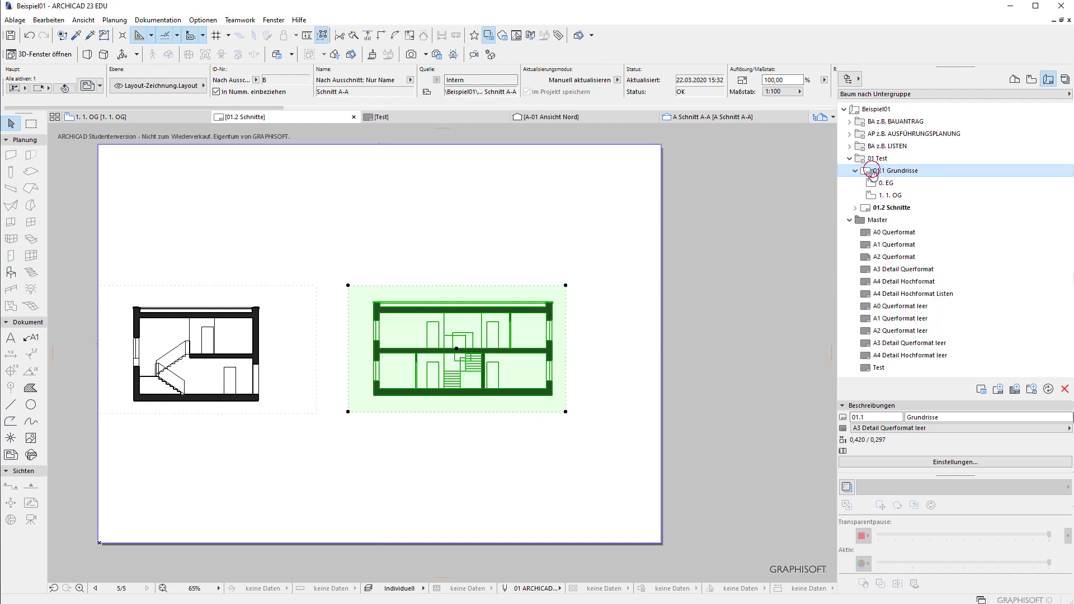
{"action": "double_click", "coordinate": [873, 171]}
{"action": "left_click", "coordinate": [1031, 79]}
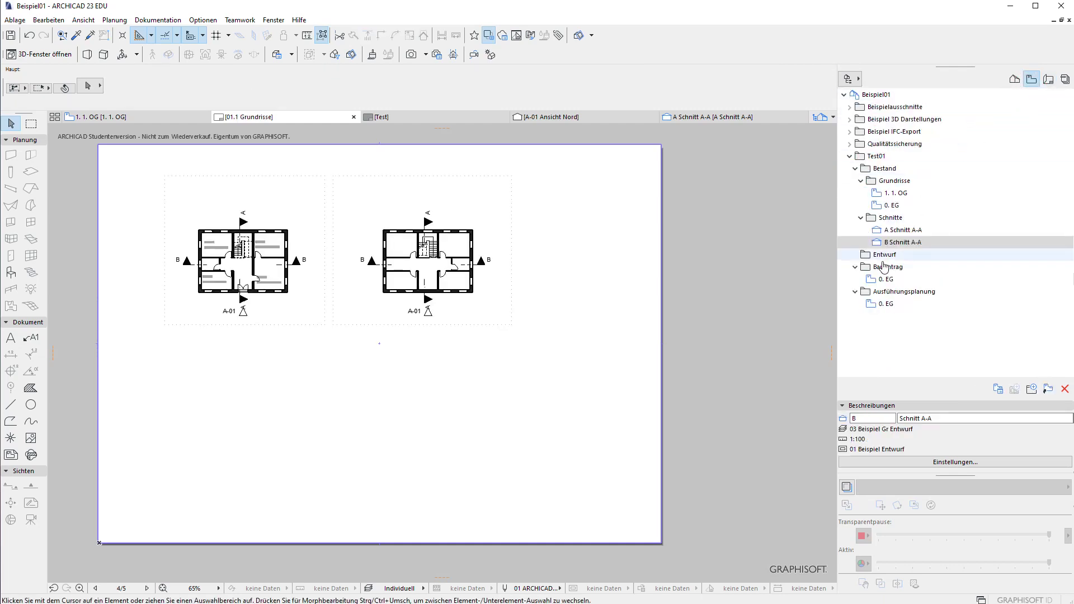
Place the Bauantrag 0. EG plan below the two existing plans and extend its frame downward.
{"action": "left_click", "coordinate": [885, 279]}
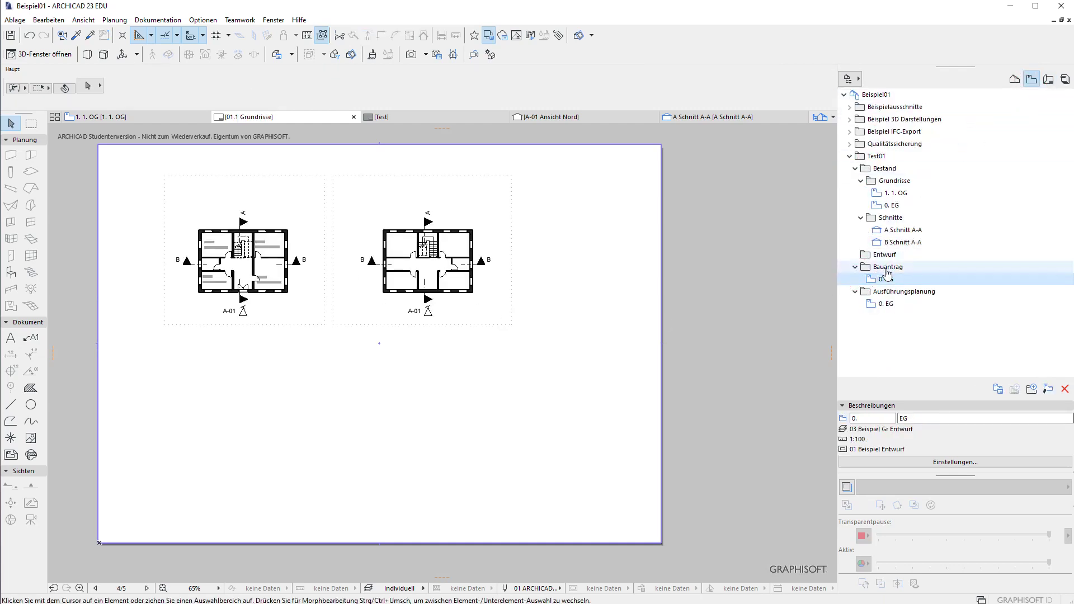
{"action": "mouse_move", "coordinate": [876, 286]}
{"action": "left_mouse_down"}
{"action": "mouse_move", "coordinate": [330, 397]}
{"action": "mouse_move", "coordinate": [431, 503]}
{"action": "left_mouse_up"}
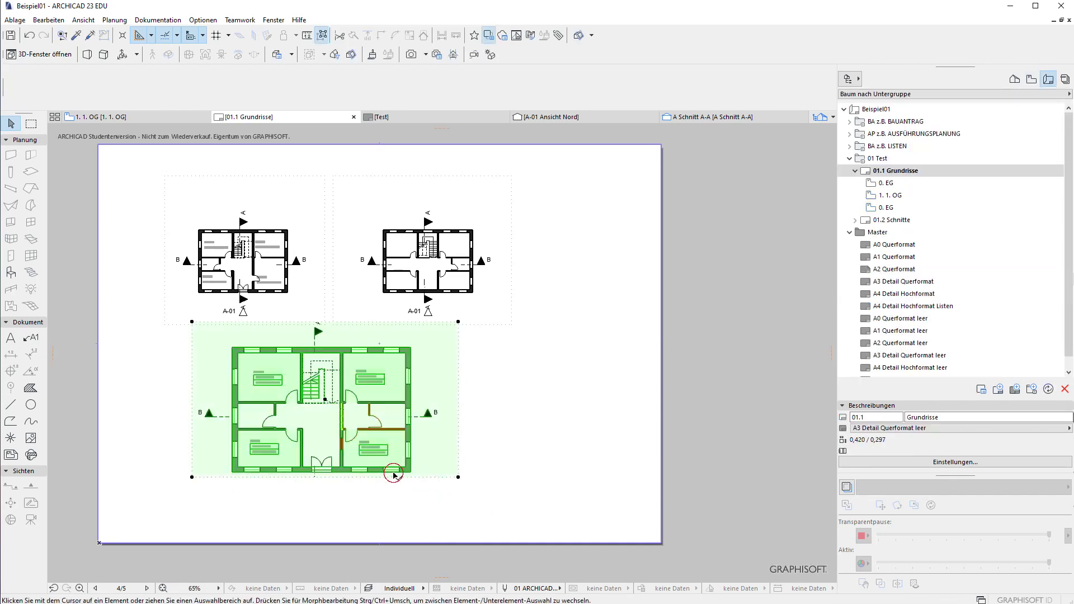
{"action": "left_click", "coordinate": [372, 479]}
{"action": "left_click", "coordinate": [372, 504]}
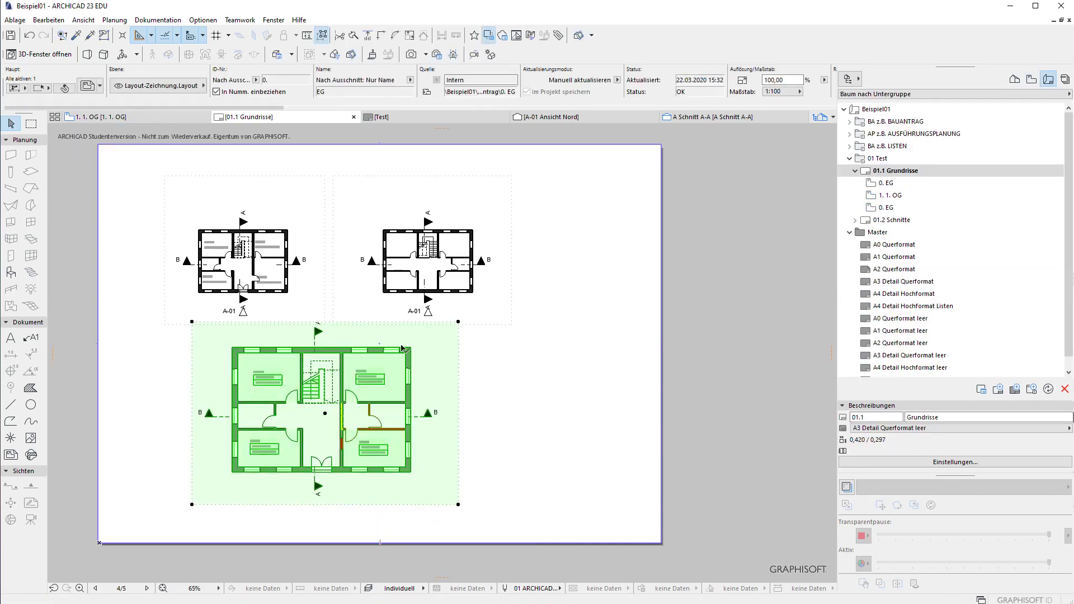
Show the saved views tree and reselect the bottom floor-plan drawing to move it.
{"action": "scroll", "coordinate": [402, 348], "scroll_direction": "up", "scroll_amount": 1}
{"action": "left_click", "coordinate": [1031, 79]}
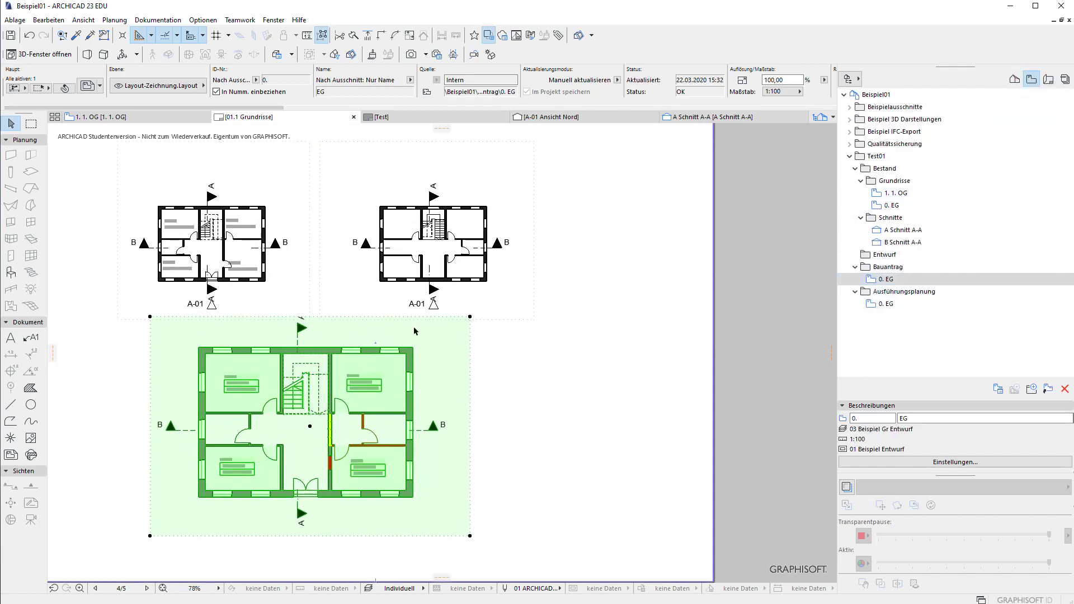
{"action": "scroll", "coordinate": [480, 456], "scroll_direction": "down", "scroll_amount": 1}
{"action": "left_click", "coordinate": [523, 394]}
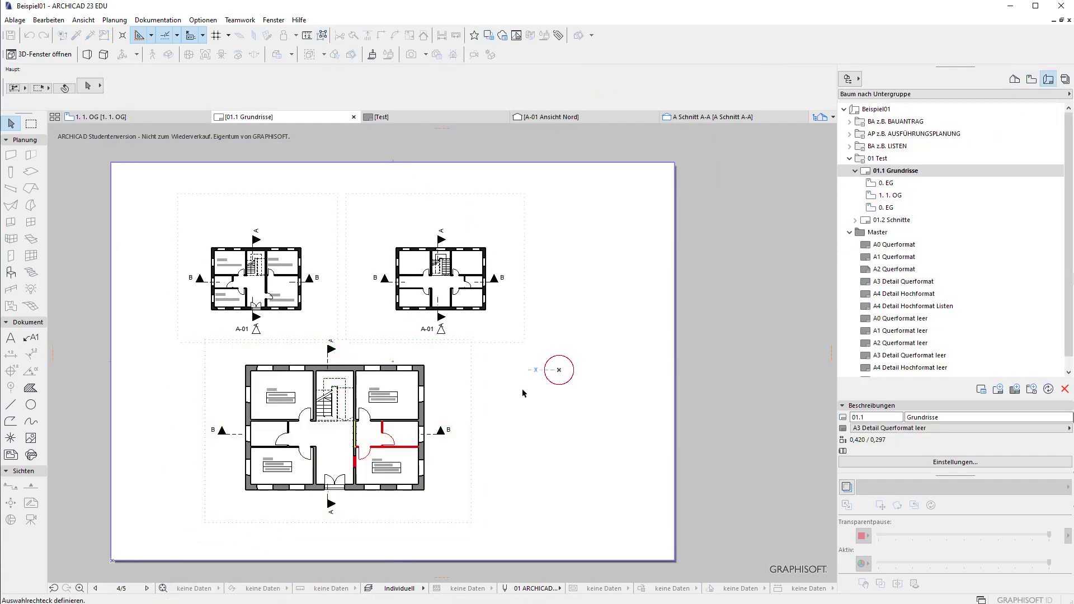
{"action": "left_click", "coordinate": [464, 391]}
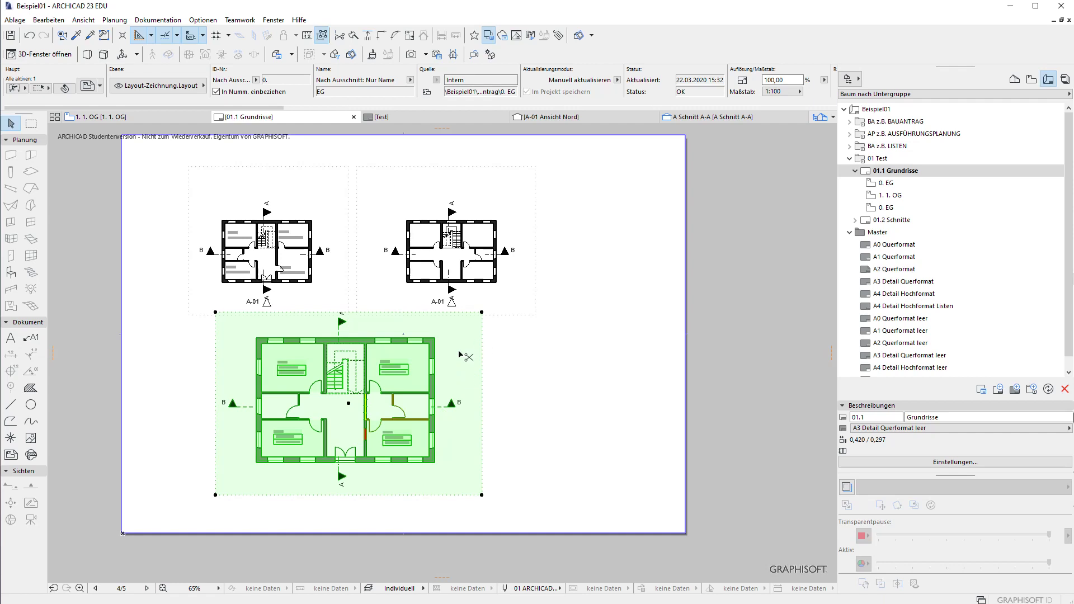
{"action": "key", "text": "ctrl+e"}
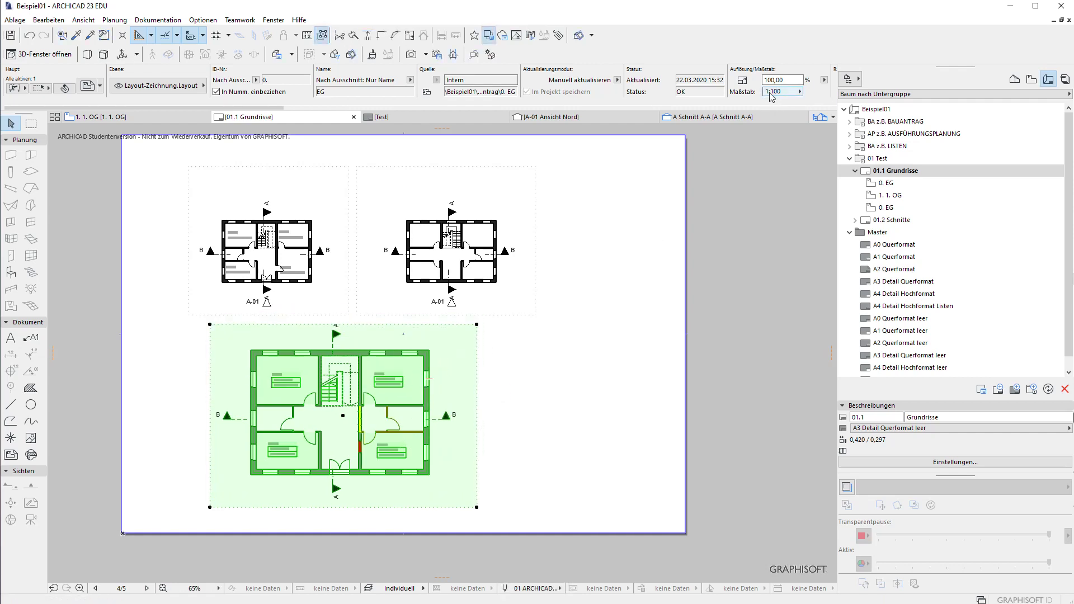
Check the upper-right 1. OG drawing, then pan the view to the right.
{"action": "left_click", "coordinate": [448, 311]}
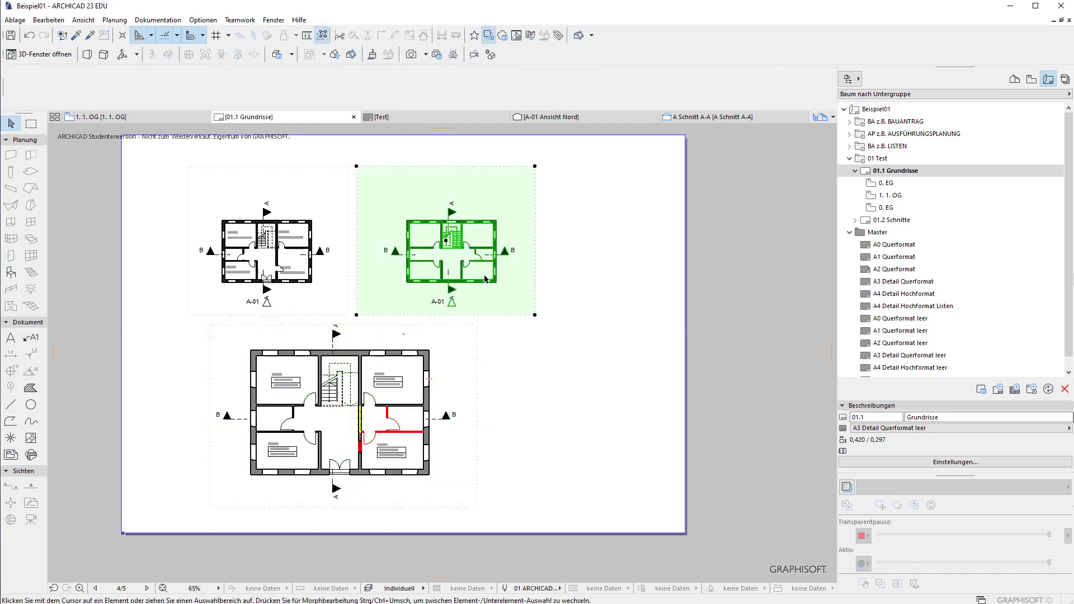
{"action": "scroll", "coordinate": [336, 358], "scroll_direction": "up", "scroll_amount": 3}
{"action": "left_click", "coordinate": [554, 289]}
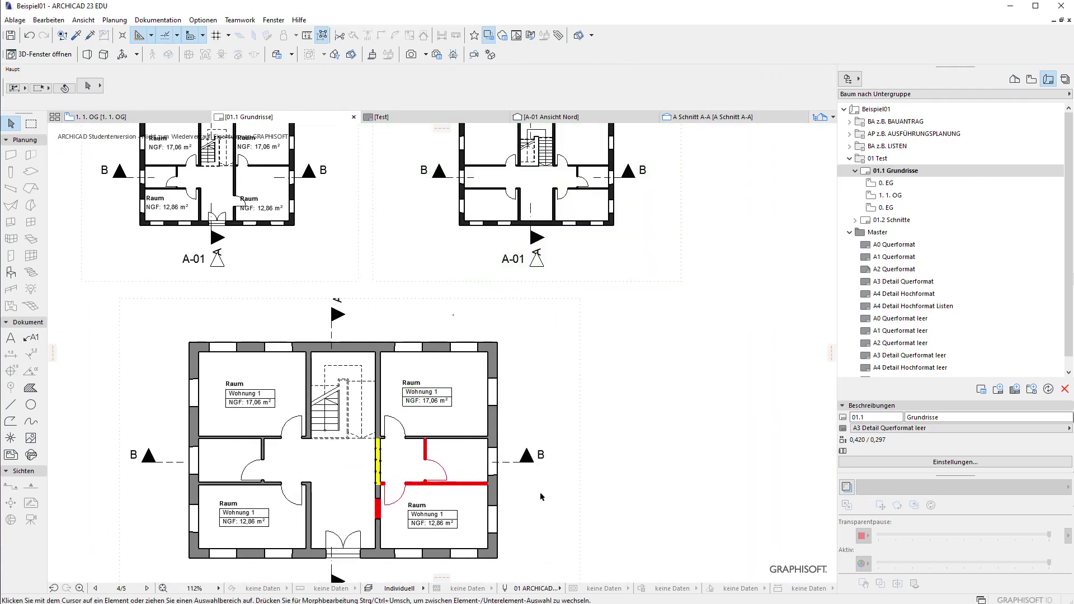
{"action": "middle_click_drag", "start_coordinate": [461, 390], "coordinate": [523, 394]}
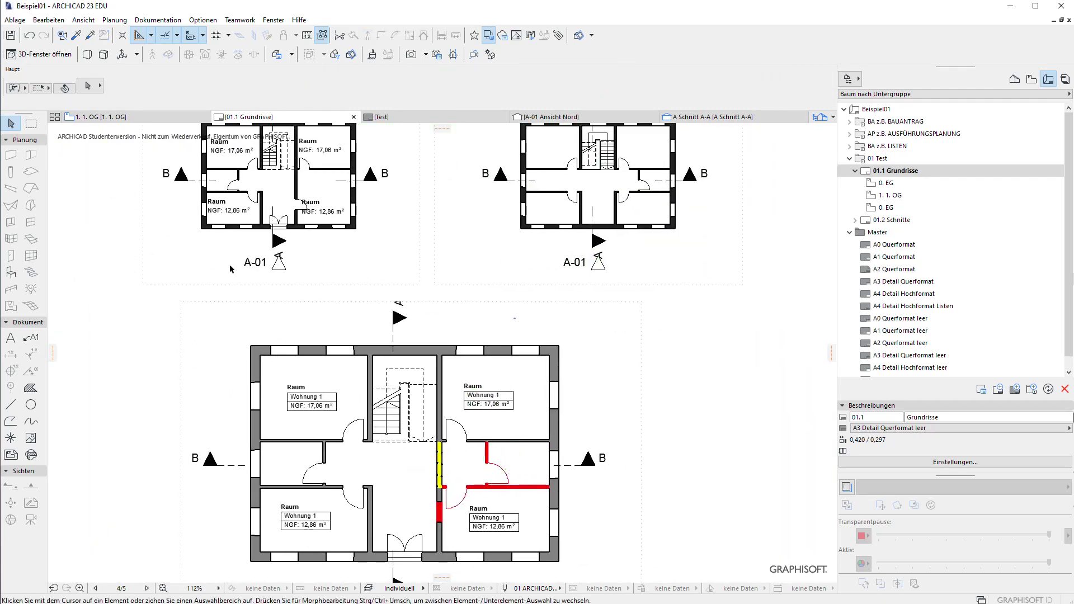
{"action": "scroll", "coordinate": [266, 374], "scroll_direction": "down", "scroll_amount": 3}
Trim the large EG drawing's frame edges with the Offset command.
{"action": "left_click", "coordinate": [271, 331]}
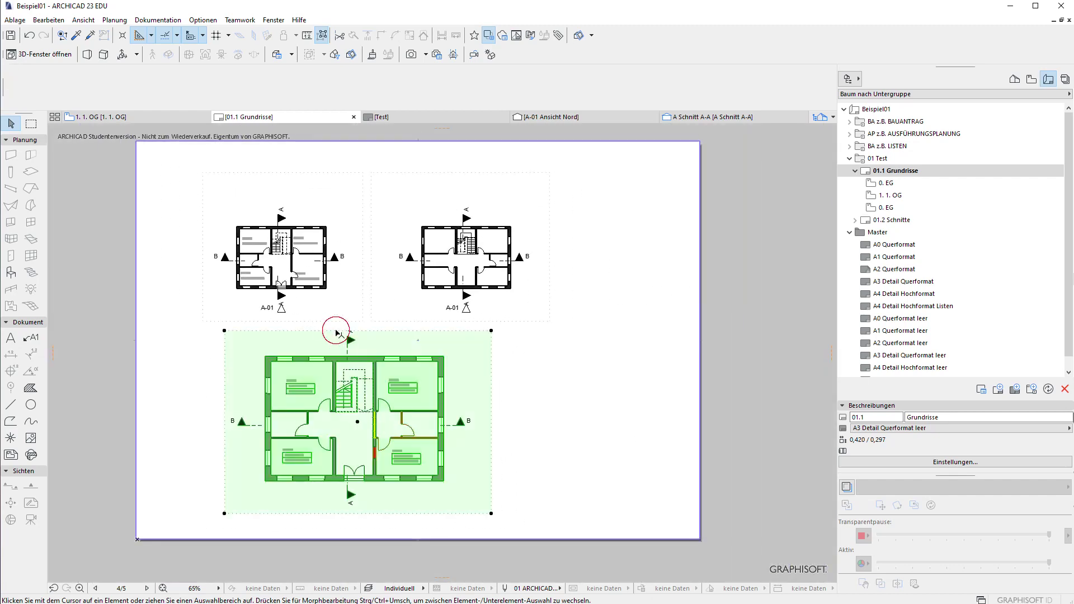
{"action": "left_click", "coordinate": [270, 330]}
{"action": "left_click", "coordinate": [342, 323]}
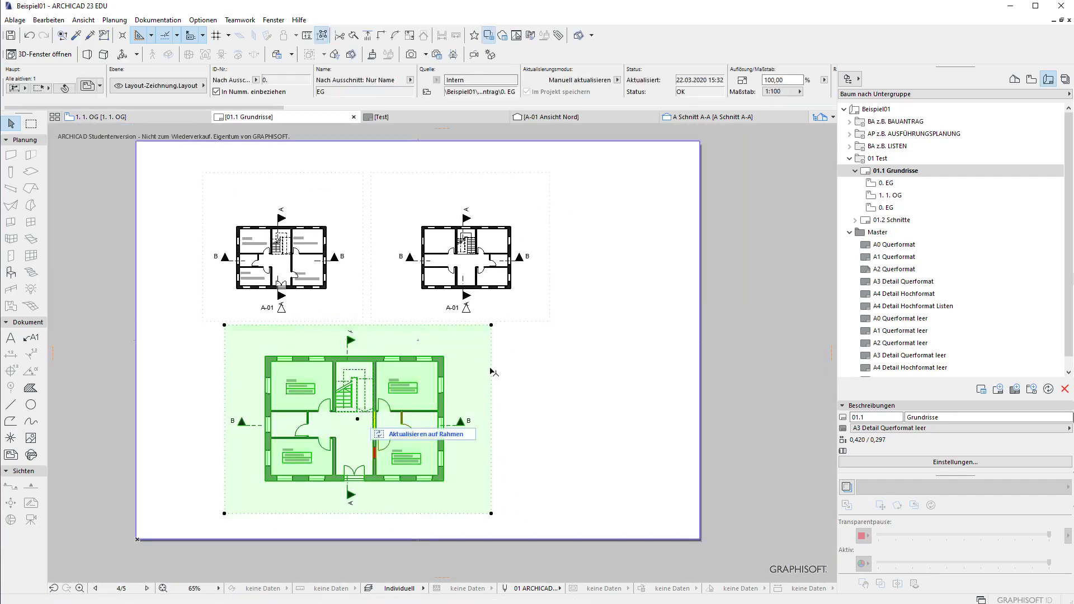
{"action": "scroll", "coordinate": [492, 370], "scroll_direction": "up", "scroll_amount": 3}
{"action": "middle_click_drag", "start_coordinate": [492, 371], "coordinate": [577, 287]}
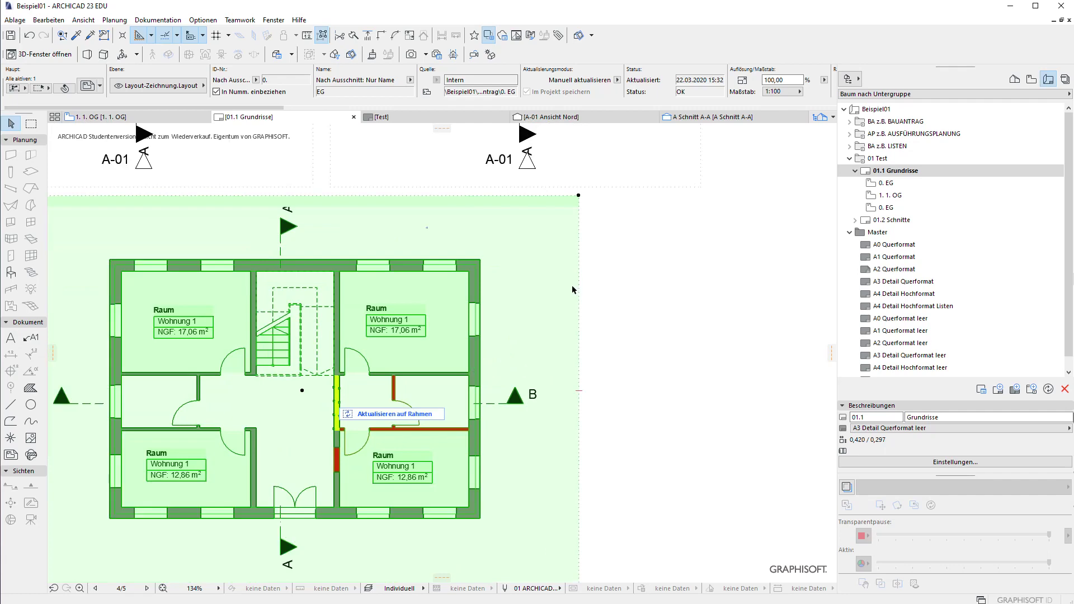
{"action": "left_click", "coordinate": [576, 286]}
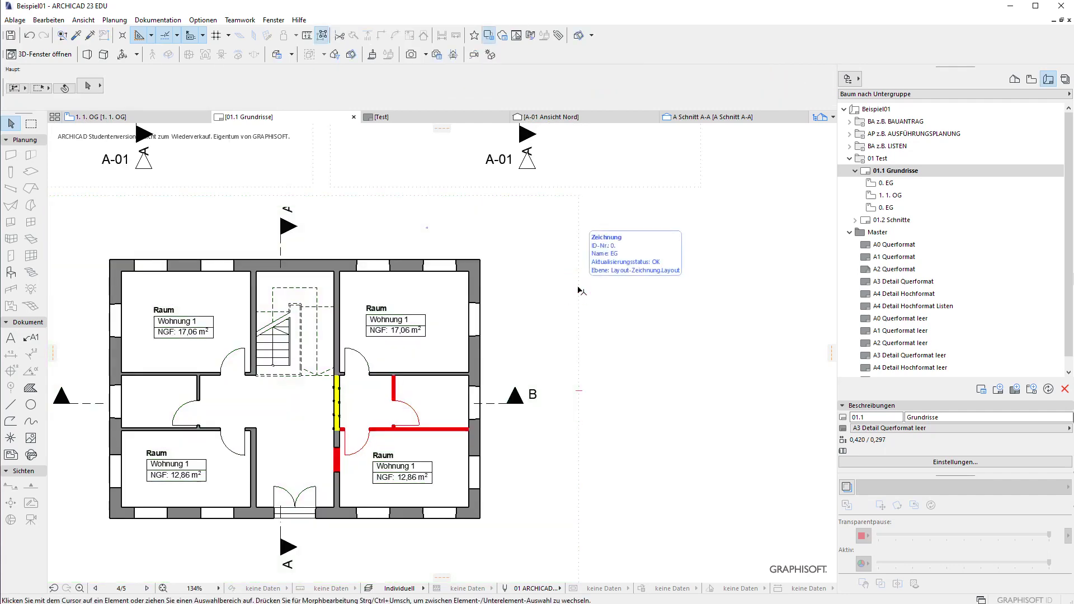
{"action": "left_click", "coordinate": [578, 288]}
{"action": "scroll", "coordinate": [549, 286], "scroll_direction": "down", "scroll_amount": 3}
{"action": "left_click", "coordinate": [551, 288]}
Move the large EG drawing slightly right and down on the sheet.
{"action": "left_click", "coordinate": [488, 255]}
{"action": "key", "text": "ctrl+e"}
{"action": "left_click", "coordinate": [549, 300]}
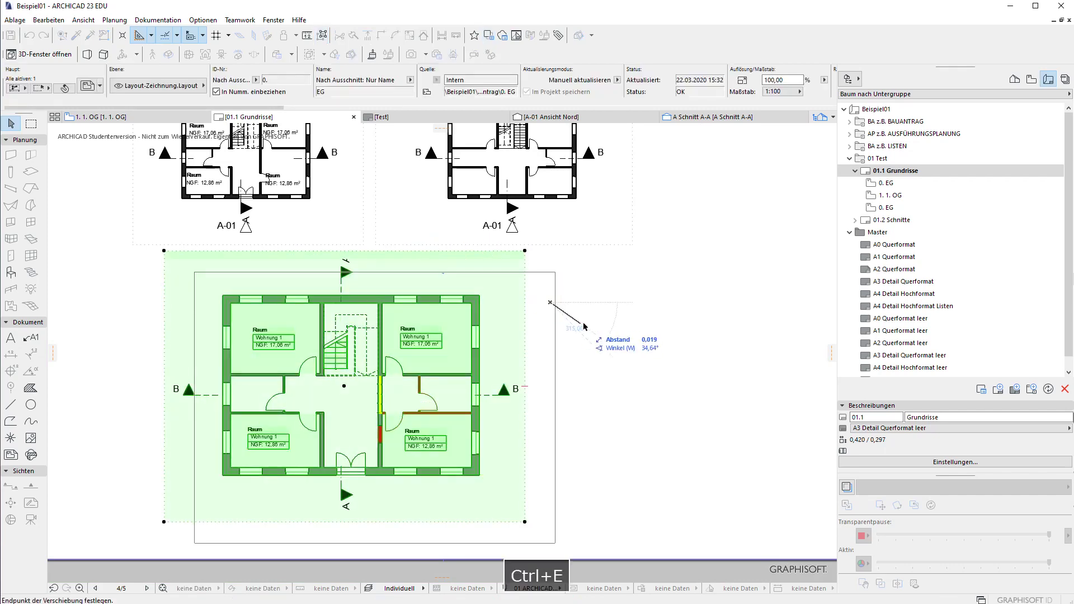
{"action": "left_click", "coordinate": [583, 322]}
{"action": "key", "text": "alt+a"}
{"action": "left_click", "coordinate": [583, 319]}
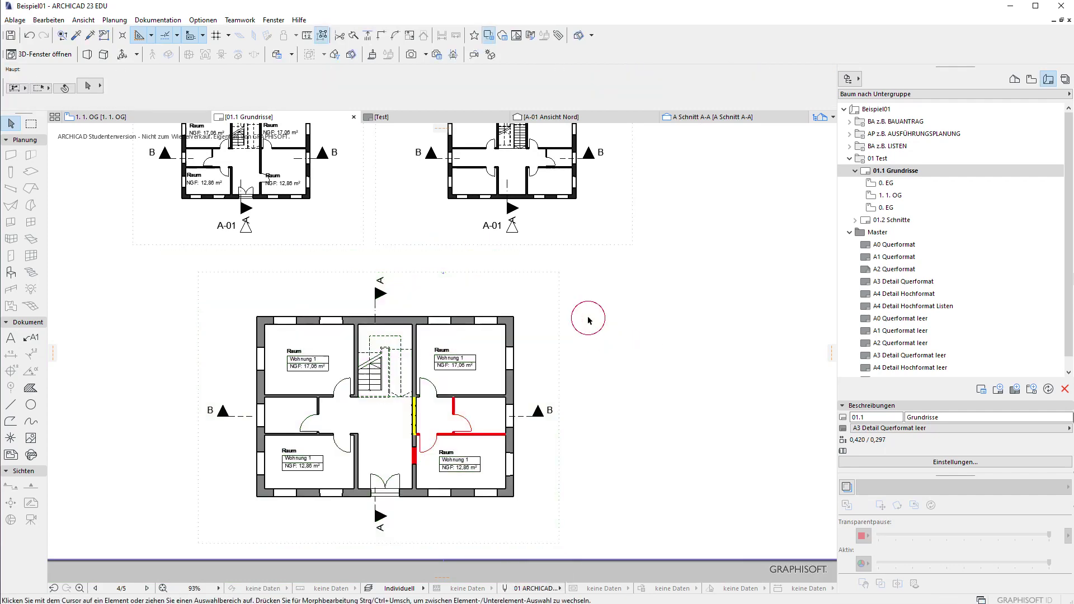
Select the upper-right 1. OG drawing.
{"action": "scroll", "coordinate": [570, 379], "scroll_direction": "down", "scroll_amount": 2}
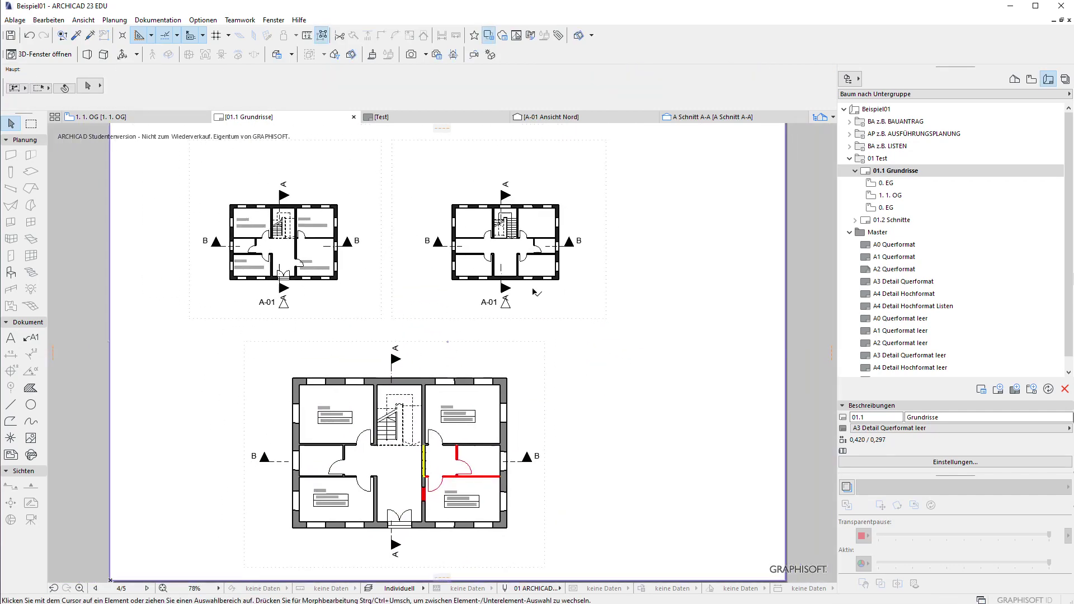
{"action": "scroll", "coordinate": [532, 292], "scroll_direction": "up", "scroll_amount": 3}
{"action": "scroll", "coordinate": [515, 343], "scroll_direction": "down", "scroll_amount": 5}
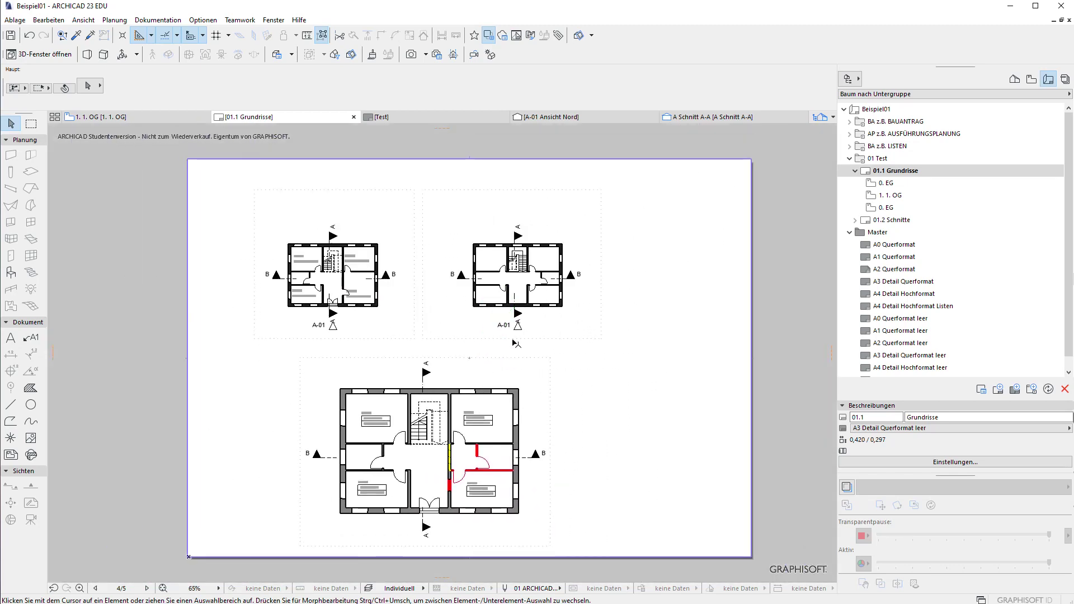
{"action": "left_click", "coordinate": [450, 324]}
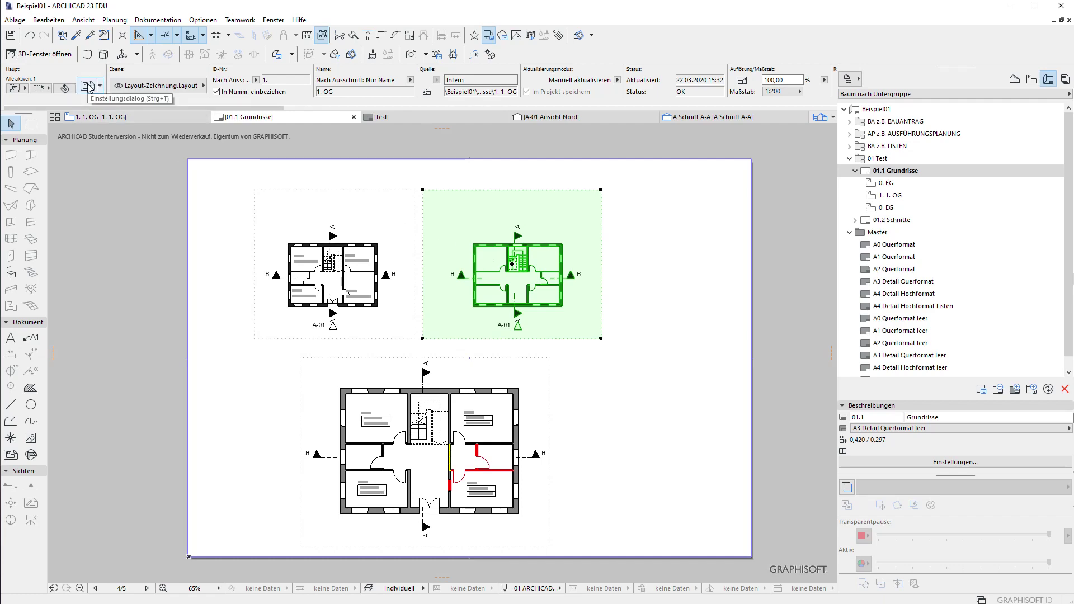
{"action": "key", "text": "ctrl+t"}
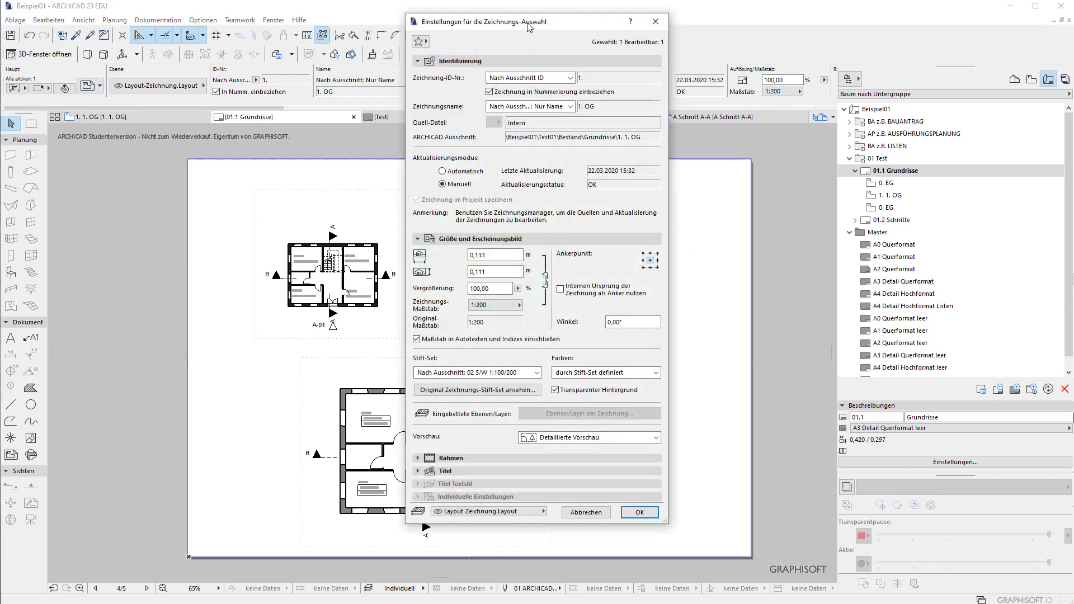
{"action": "left_click_drag", "start_coordinate": [528, 27], "coordinate": [348, 39]}
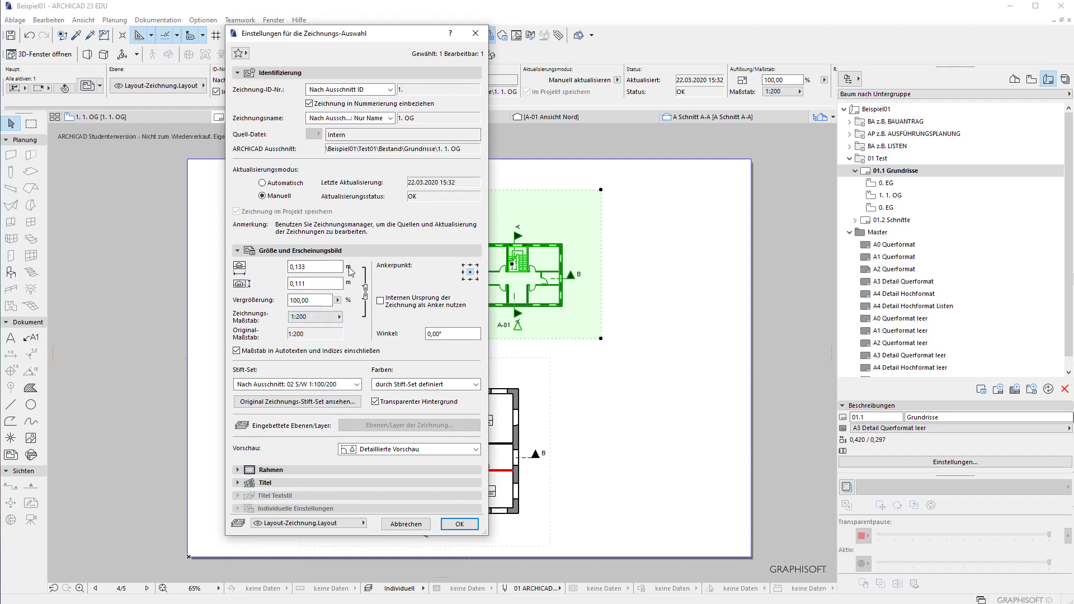
{"action": "left_click", "coordinate": [475, 33]}
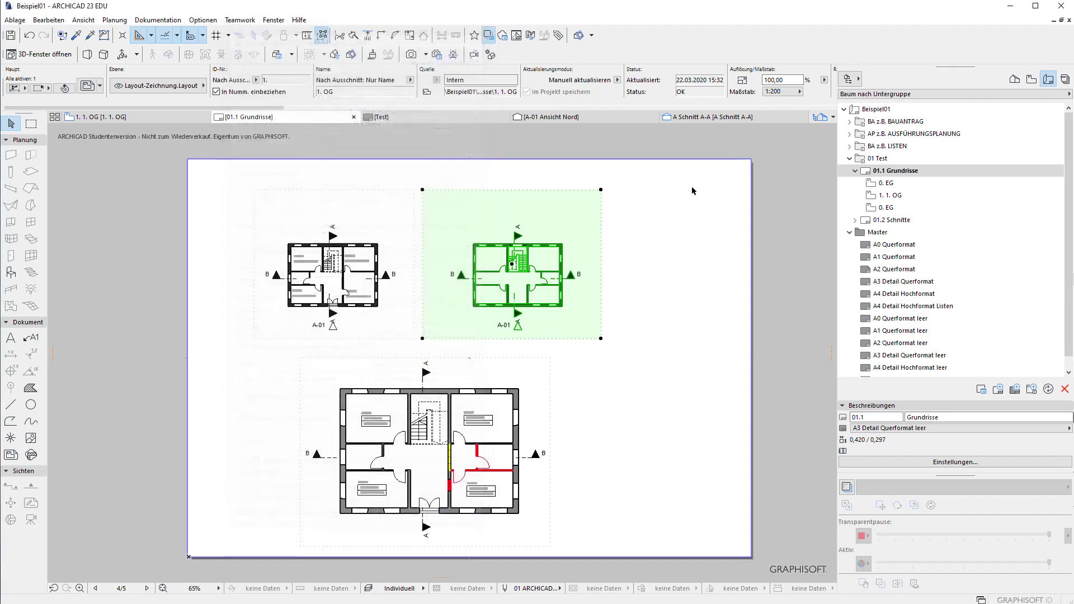
{"action": "left_click", "coordinate": [788, 94]}
{"action": "left_click", "coordinate": [824, 190]}
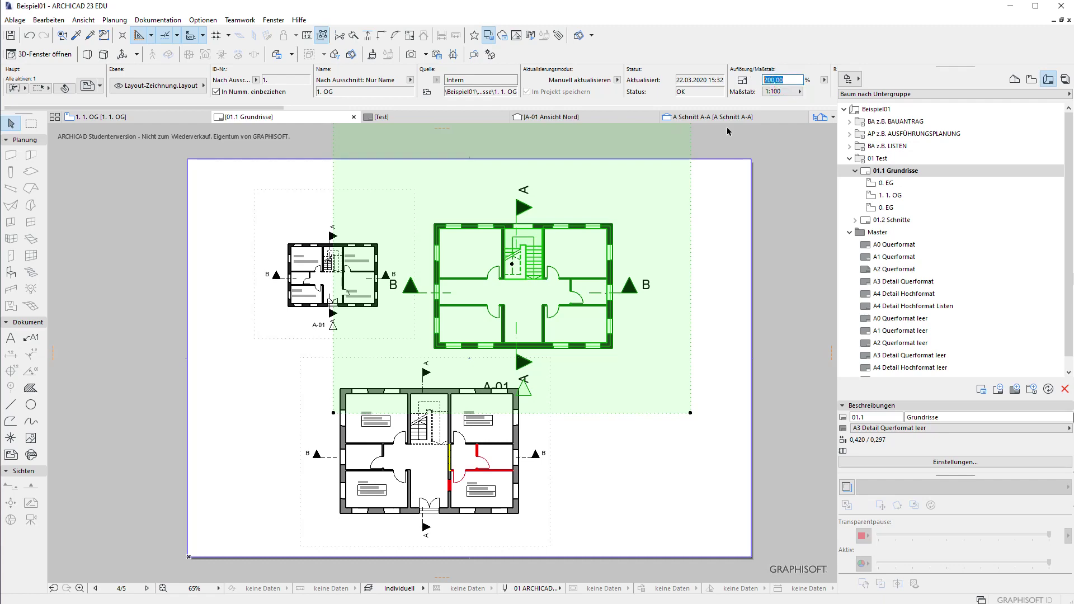
{"action": "scroll", "coordinate": [557, 364], "scroll_direction": "up", "scroll_amount": 2}
{"action": "scroll", "coordinate": [557, 364], "scroll_direction": "up", "scroll_amount": 2}
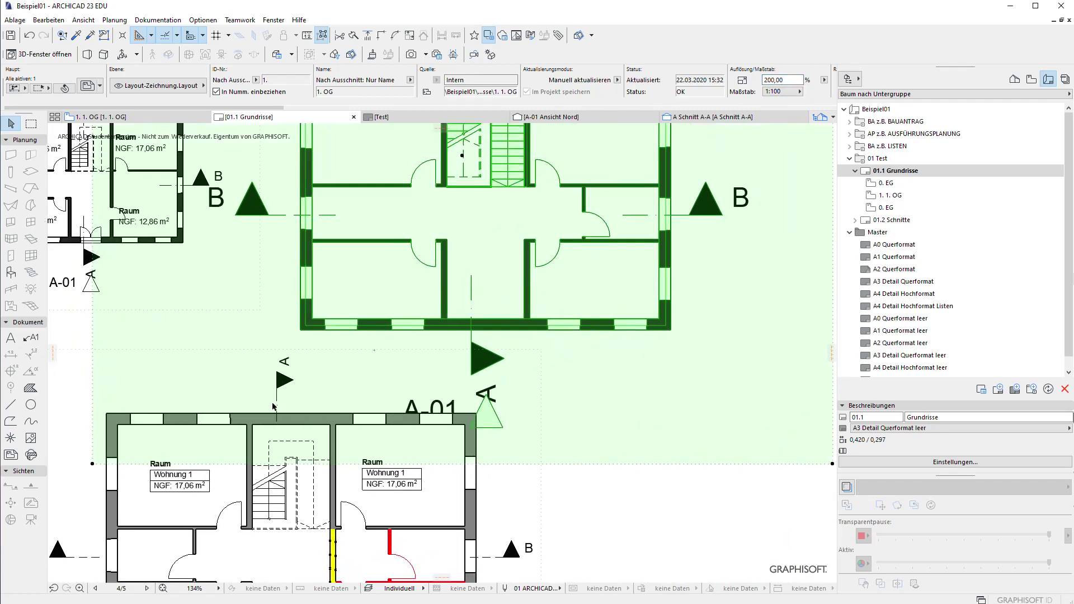
{"action": "scroll", "coordinate": [539, 269], "scroll_direction": "down", "scroll_amount": 3}
{"action": "scroll", "coordinate": [537, 391], "scroll_direction": "up", "scroll_amount": 2}
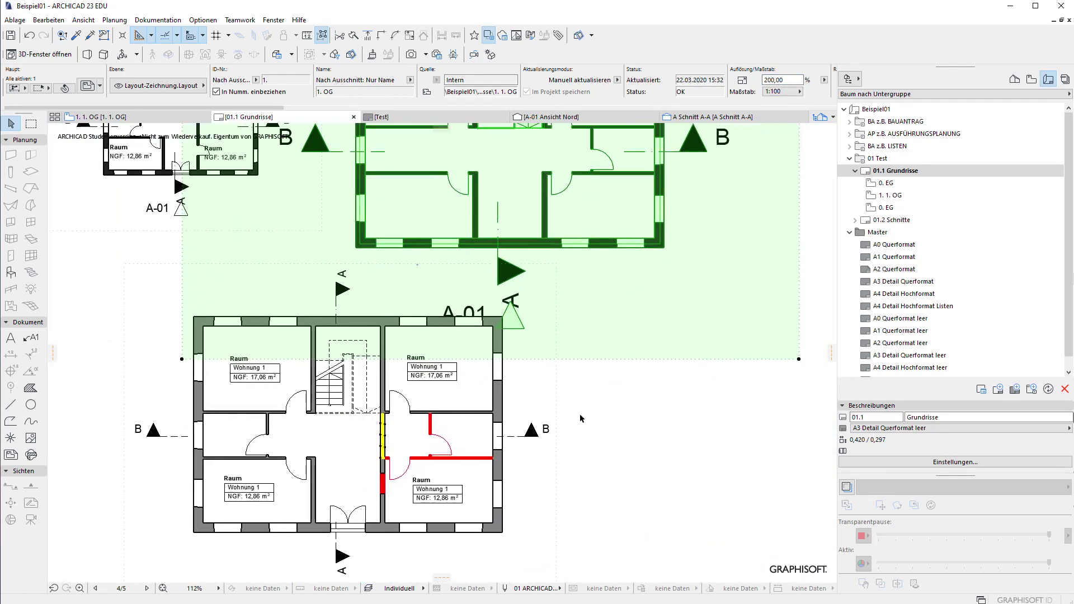
{"action": "left_click", "coordinate": [537, 464]}
{"action": "left_click", "coordinate": [551, 411]}
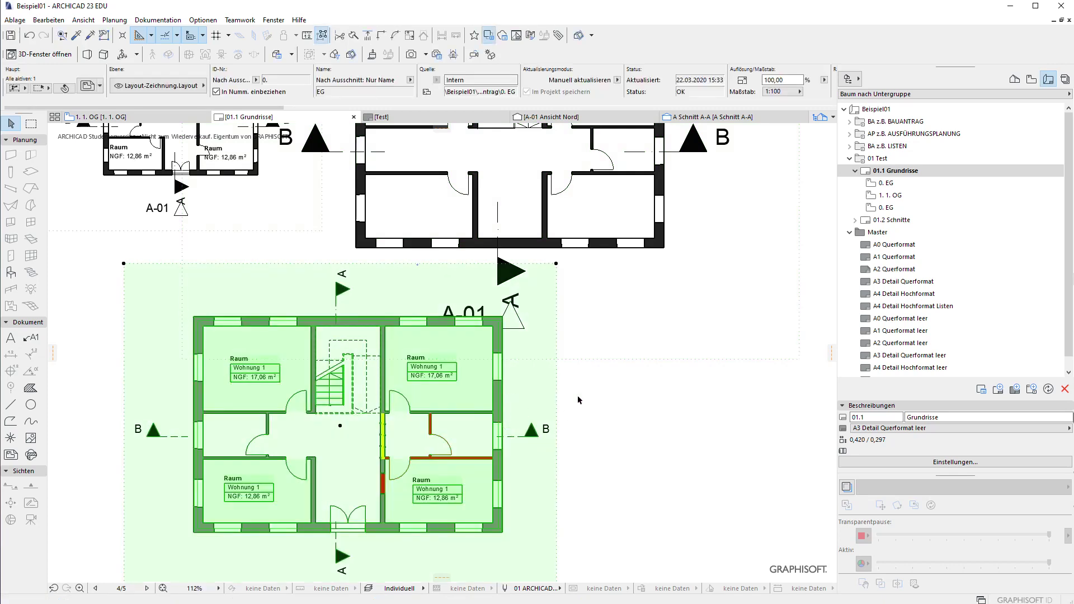
{"action": "left_click", "coordinate": [633, 285]}
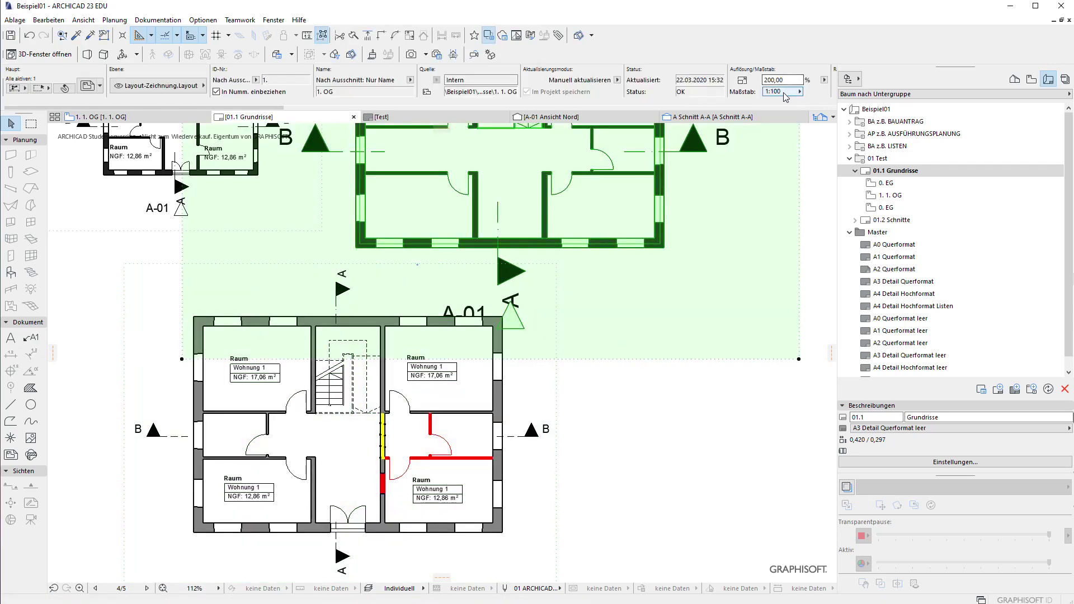
{"action": "left_click", "coordinate": [1032, 79]}
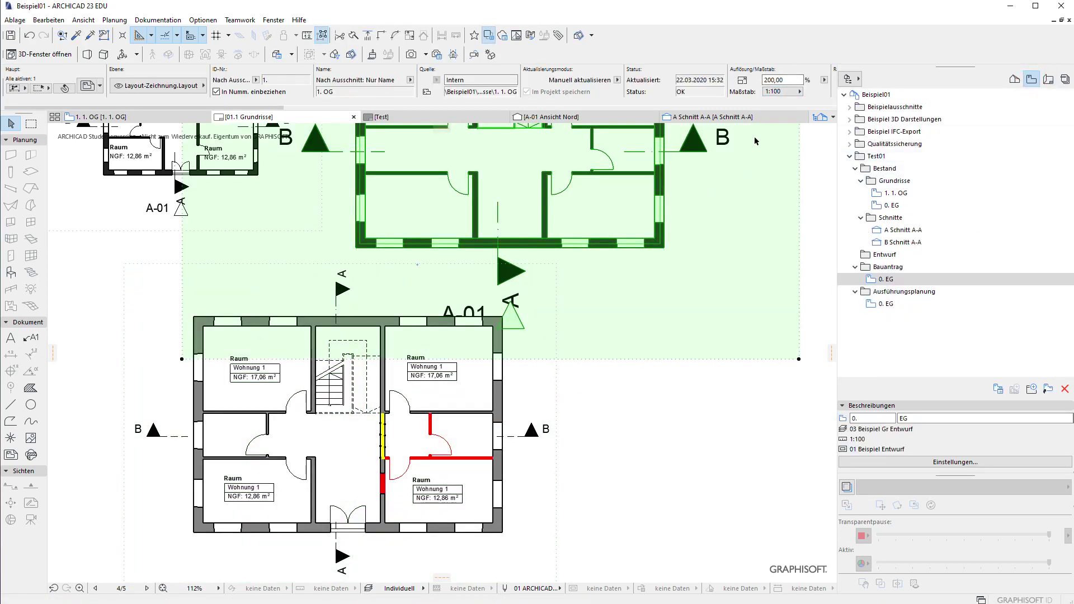
{"action": "left_click", "coordinate": [777, 95]}
{"action": "type", "text": "100"}
{"action": "key", "text": "Return"}
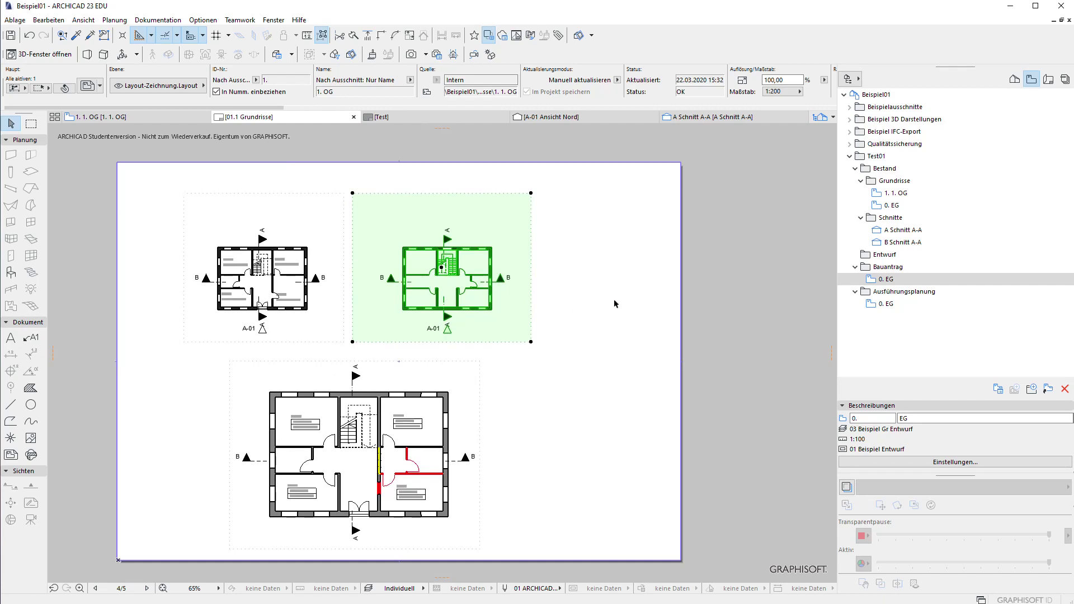
{"action": "left_click", "coordinate": [440, 250]}
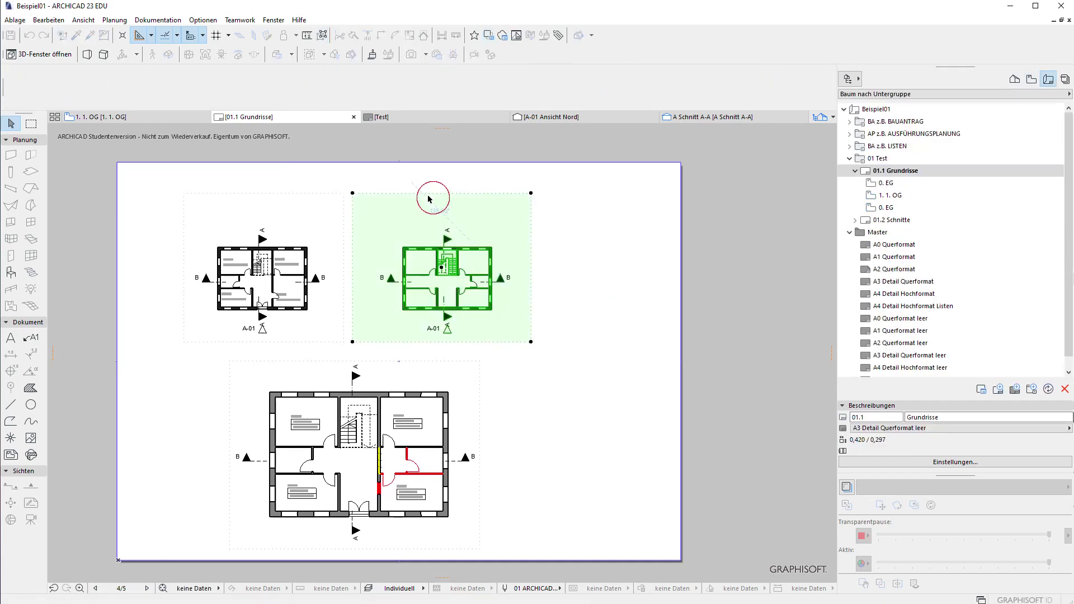
Keep the 1. OG drawing's frame manually adjusted in its drawing settings.
{"action": "key", "text": "ctrl+t"}
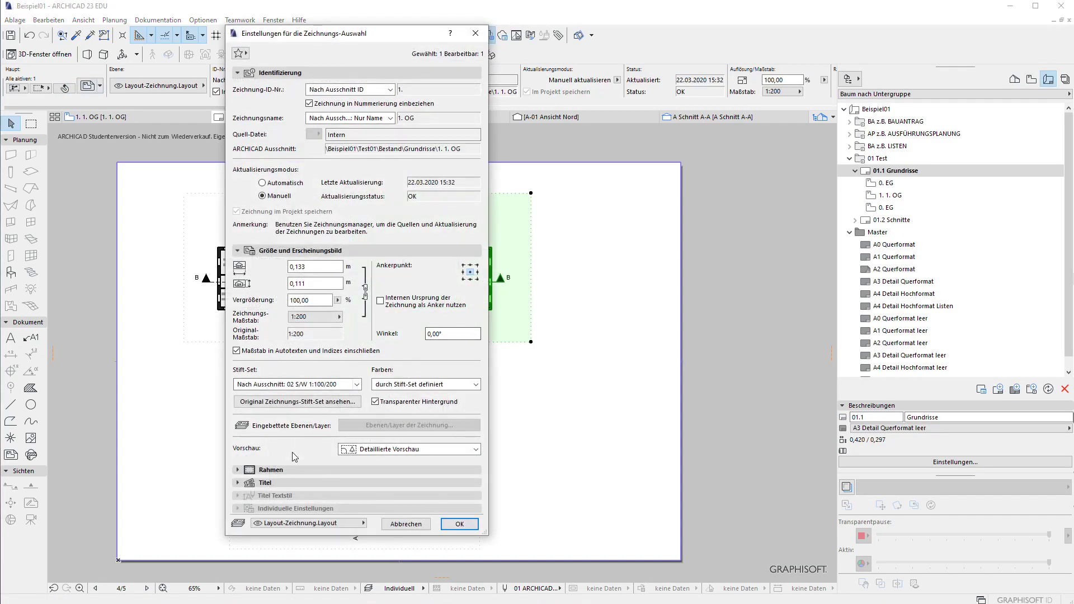
{"action": "left_click", "coordinate": [291, 470]}
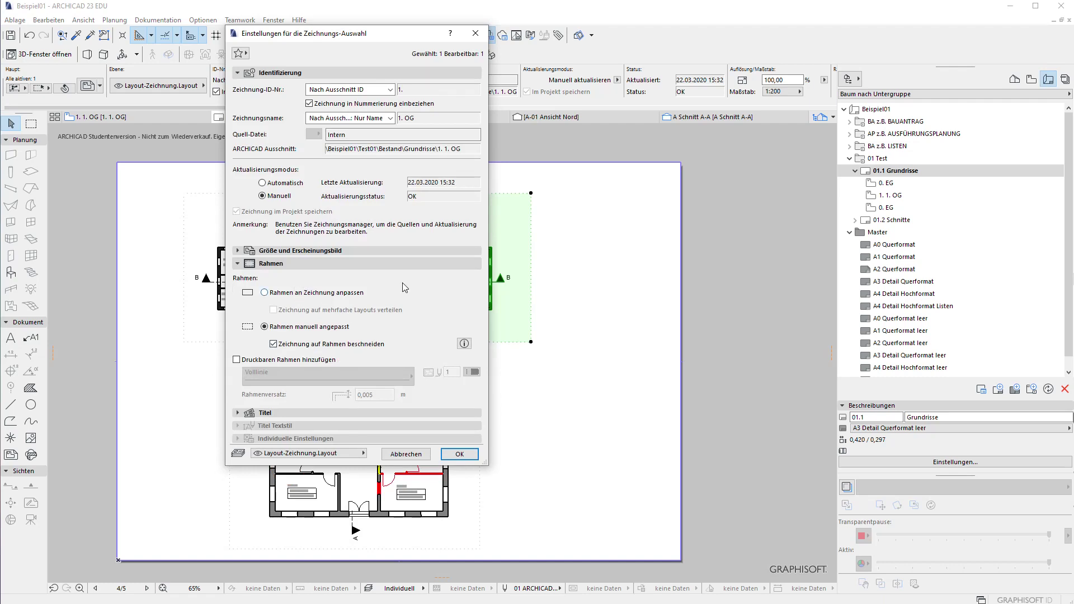
{"action": "left_click", "coordinate": [269, 327]}
Set the drawing title to Rahmen Titel 23 and shift the drawing further right.
{"action": "left_click", "coordinate": [274, 413]}
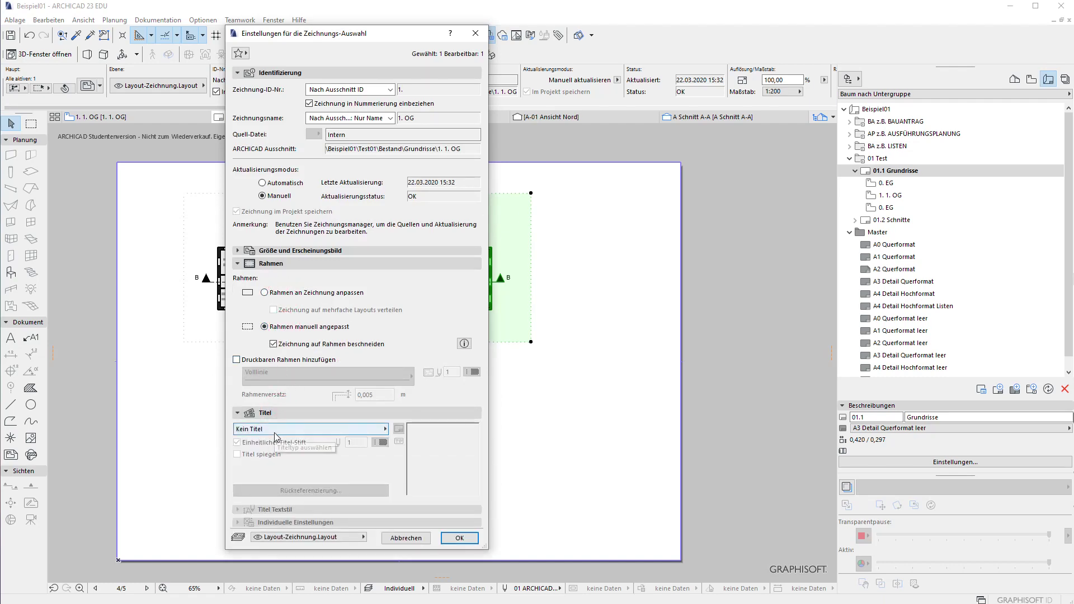
{"action": "left_click", "coordinate": [276, 431]}
{"action": "left_click", "coordinate": [441, 462]}
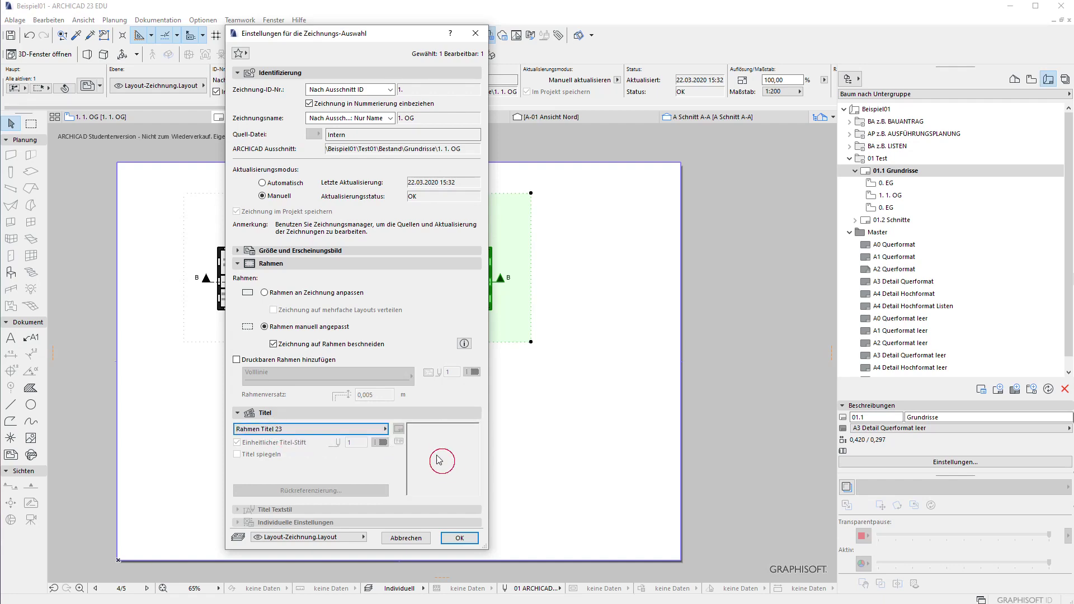
{"action": "left_click", "coordinate": [383, 429]}
{"action": "left_click", "coordinate": [408, 450]}
{"action": "left_click", "coordinate": [467, 539]}
{"action": "left_click", "coordinate": [508, 297]}
{"action": "left_click", "coordinate": [551, 300]}
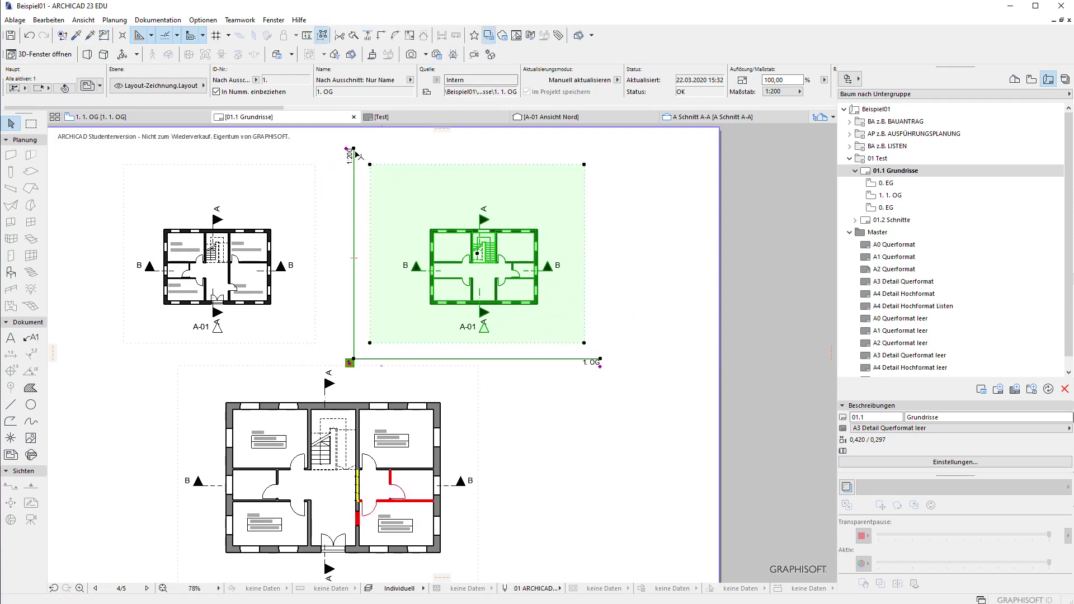
Bring the 1. OG drawing into view and give it a Linearer Zeichnungstitel.
{"action": "key", "text": "shift+space"}
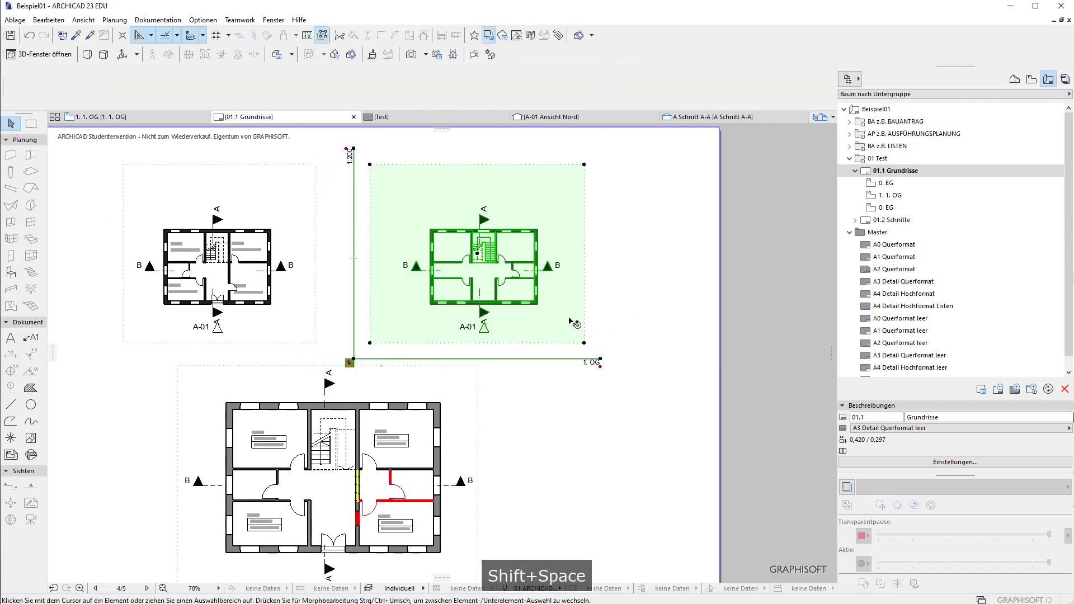
{"action": "left_click_drag", "start_coordinate": [565, 347], "coordinate": [598, 323]}
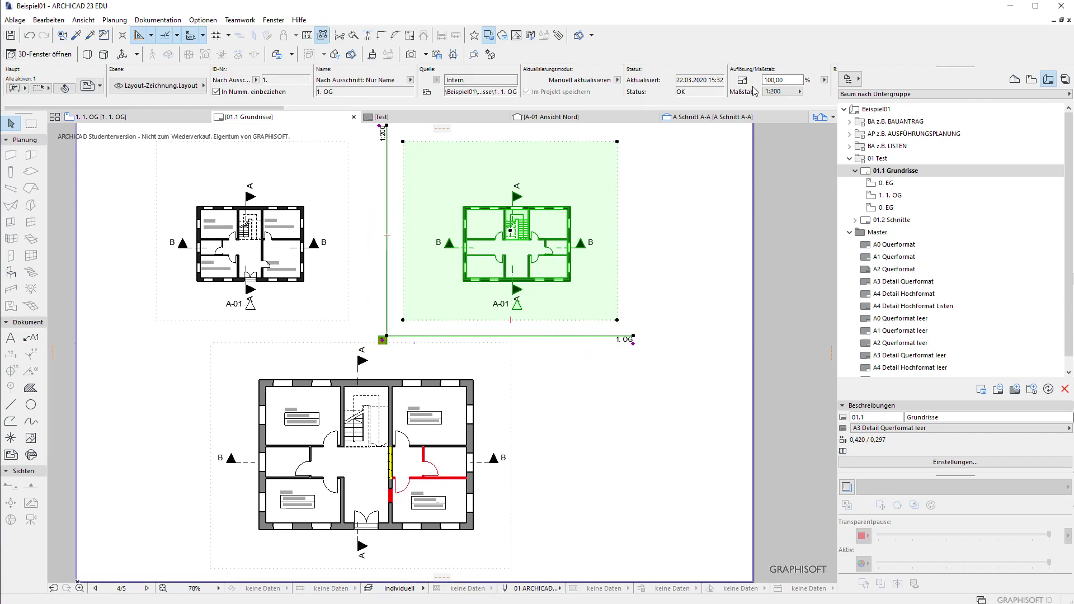
{"action": "scroll", "coordinate": [756, 91], "scroll_direction": "right", "scroll_amount": 5}
{"action": "scroll", "coordinate": [367, 87], "scroll_direction": "right", "scroll_amount": 2}
{"action": "scroll", "coordinate": [570, 89], "scroll_direction": "right", "scroll_amount": 3}
{"action": "scroll", "coordinate": [504, 88], "scroll_direction": "right", "scroll_amount": 2}
{"action": "left_click", "coordinate": [428, 88]}
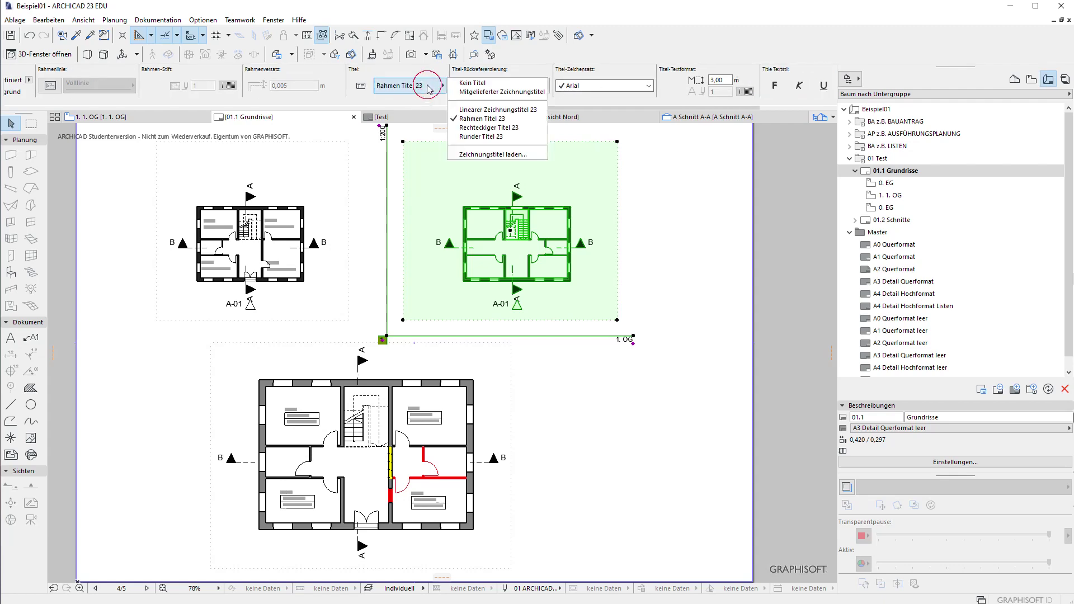
{"action": "left_click", "coordinate": [467, 110]}
Switch the 1. OG drawing's title to Runder Titel 23.
{"action": "scroll", "coordinate": [561, 340], "scroll_direction": "up", "scroll_amount": 3}
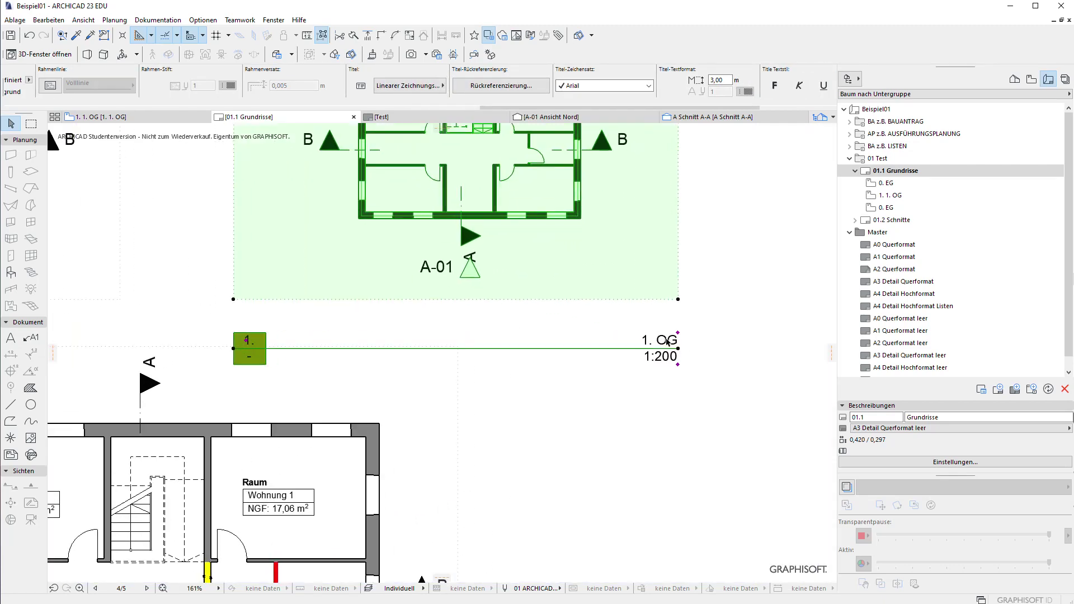
{"action": "scroll", "coordinate": [668, 368], "scroll_direction": "down", "scroll_amount": 2}
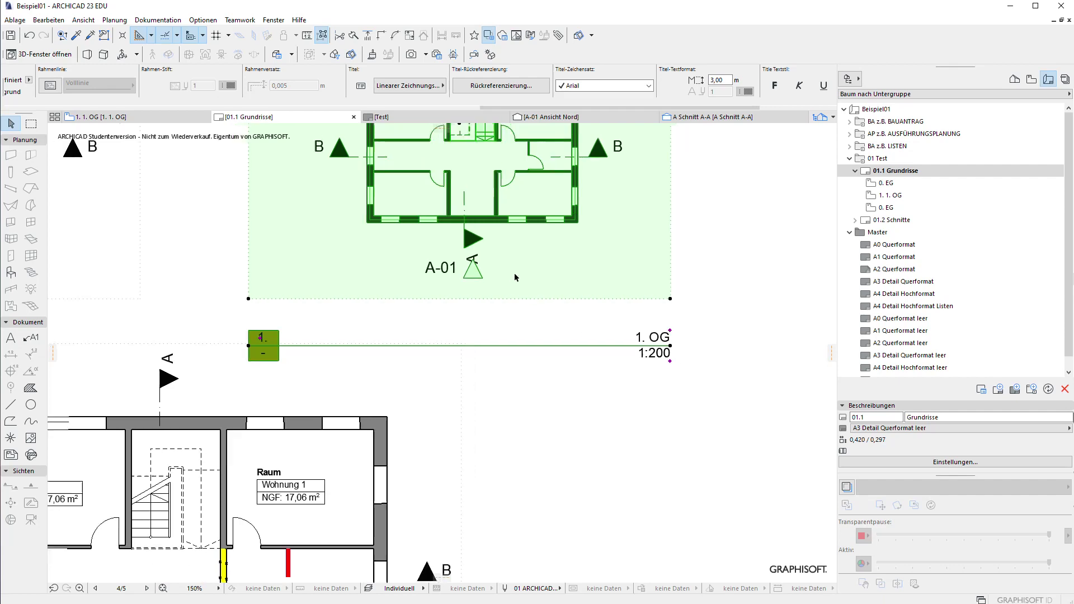
{"action": "left_click", "coordinate": [408, 86]}
{"action": "left_click", "coordinate": [487, 148]}
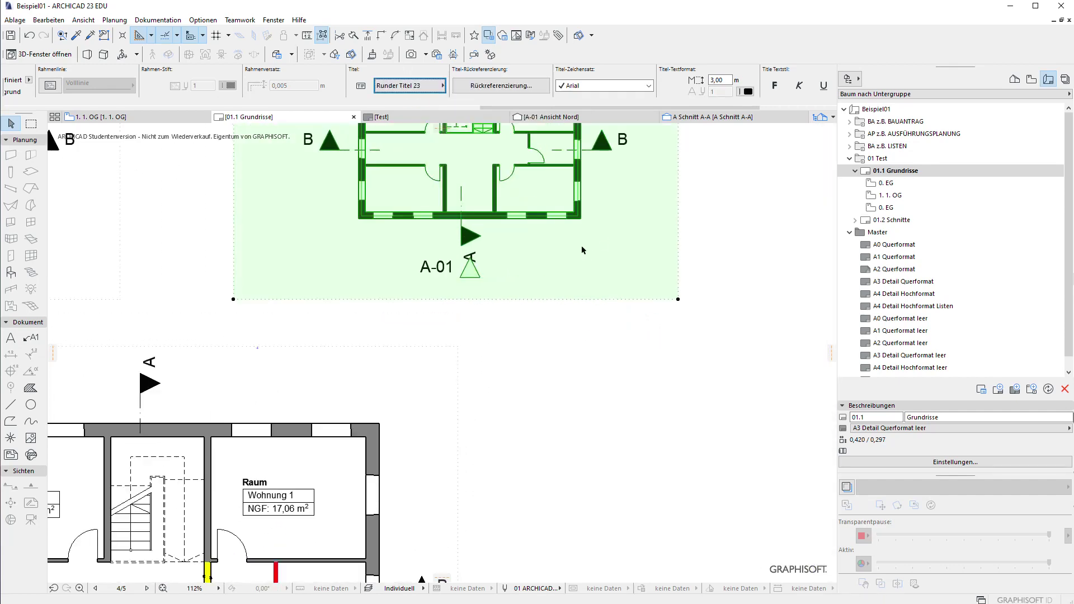
Set the drawing title to Kein Titel and deselect the drawing.
{"action": "scroll", "coordinate": [582, 245], "scroll_direction": "down", "scroll_amount": 3}
{"action": "scroll", "coordinate": [643, 195], "scroll_direction": "up", "scroll_amount": 3}
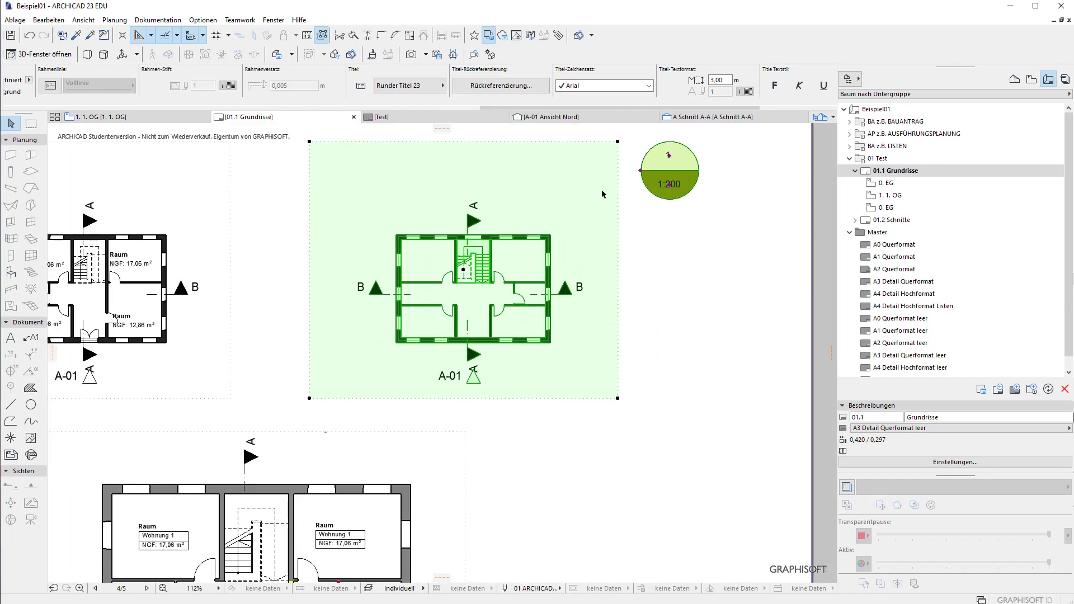
{"action": "scroll", "coordinate": [601, 189], "scroll_direction": "down", "scroll_amount": 3}
{"action": "left_click", "coordinate": [443, 85]}
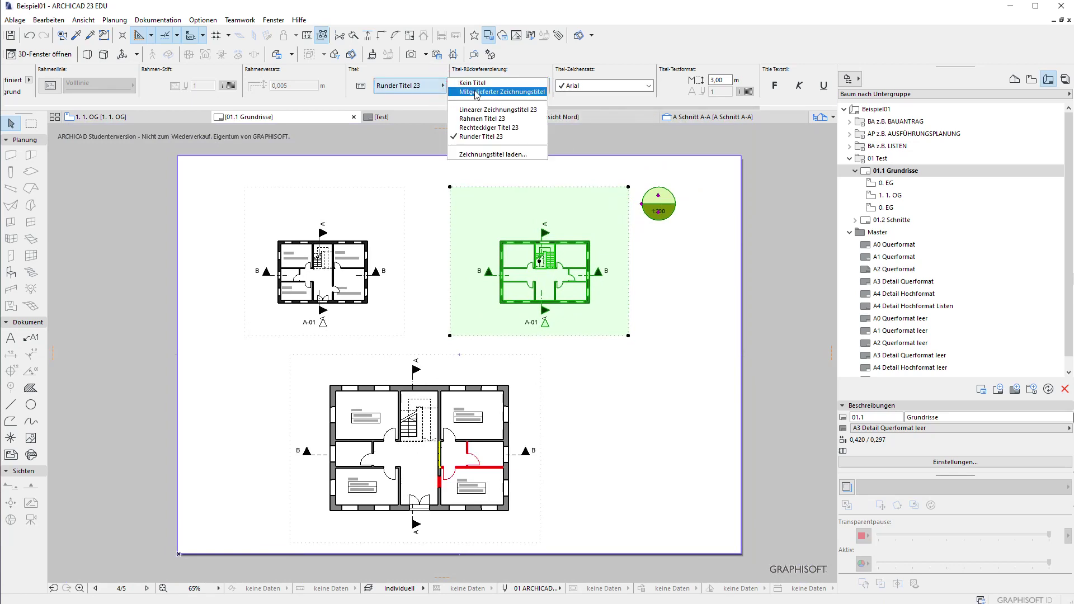
{"action": "left_click", "coordinate": [475, 92]}
{"action": "left_click", "coordinate": [635, 306]}
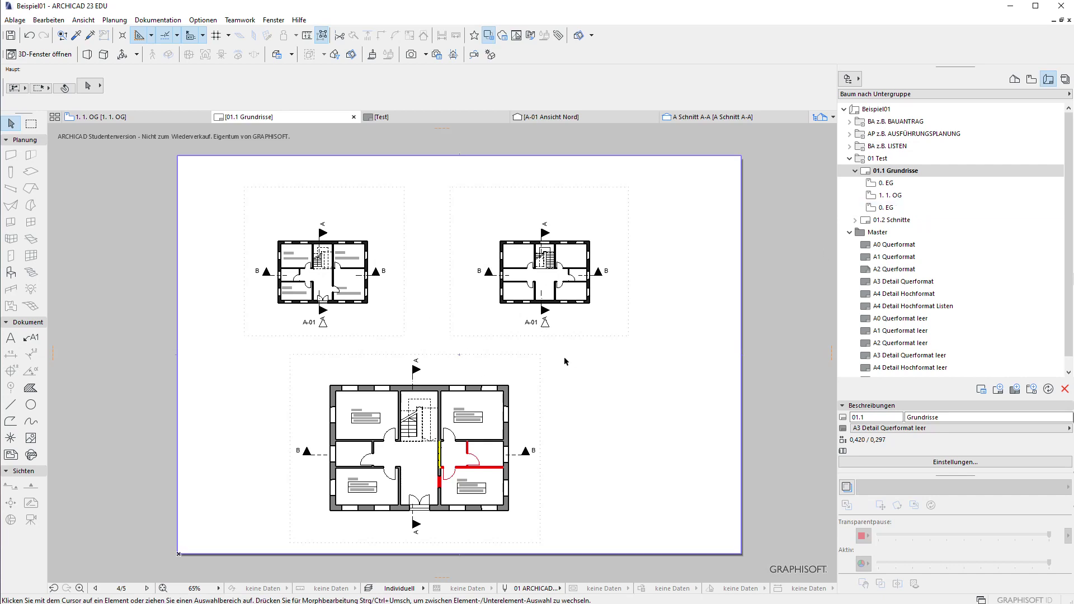
{"action": "left_click", "coordinate": [894, 196]}
Stretch the 0. EG drawing's frame slightly upward.
{"action": "left_click", "coordinate": [895, 208]}
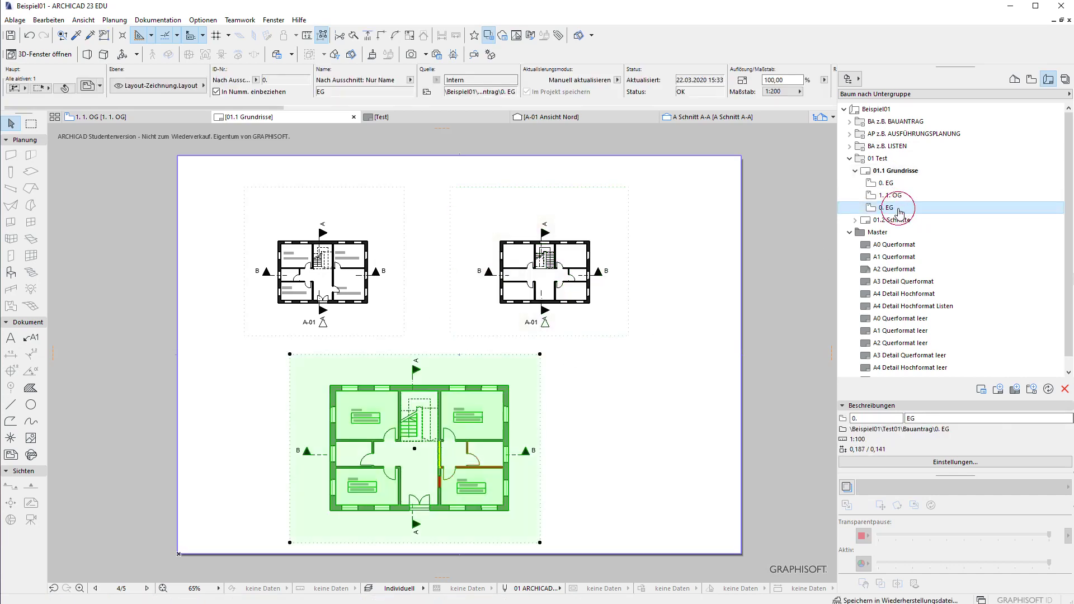
{"action": "middle_click_drag", "start_coordinate": [457, 366], "coordinate": [464, 334]}
{"action": "left_click_drag", "start_coordinate": [469, 323], "coordinate": [469, 318]}
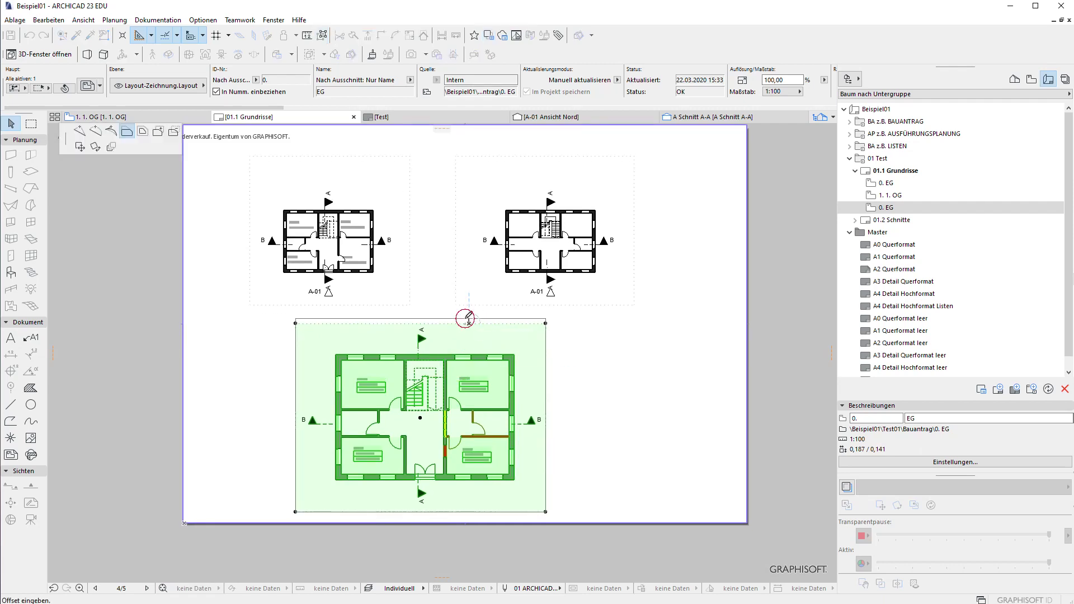
Create a new subset under 01 Test with its default name.
{"action": "left_click", "coordinate": [855, 171]}
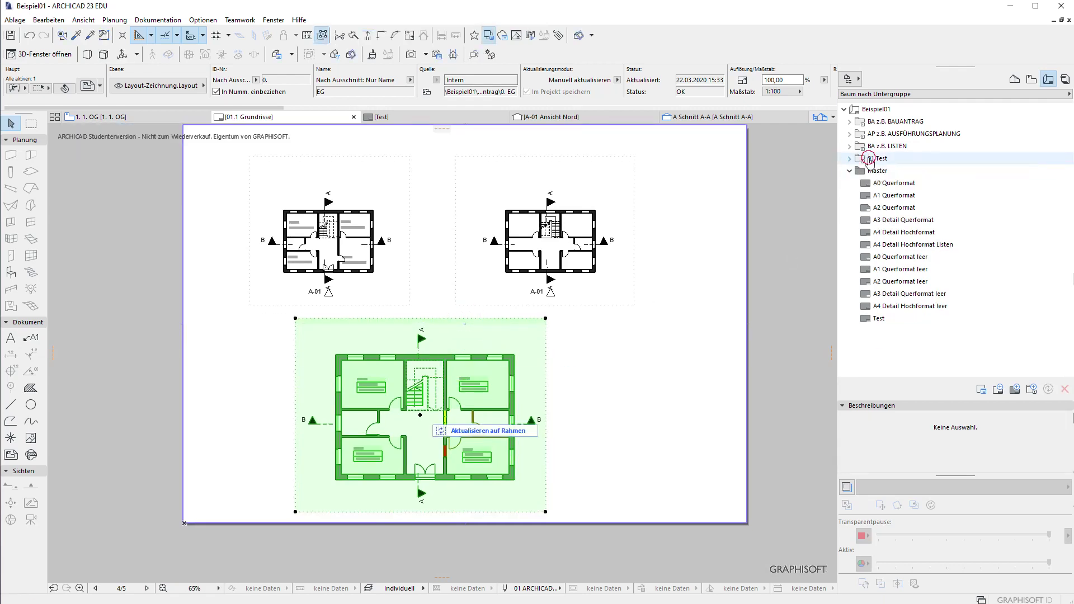
{"action": "left_click", "coordinate": [854, 163]}
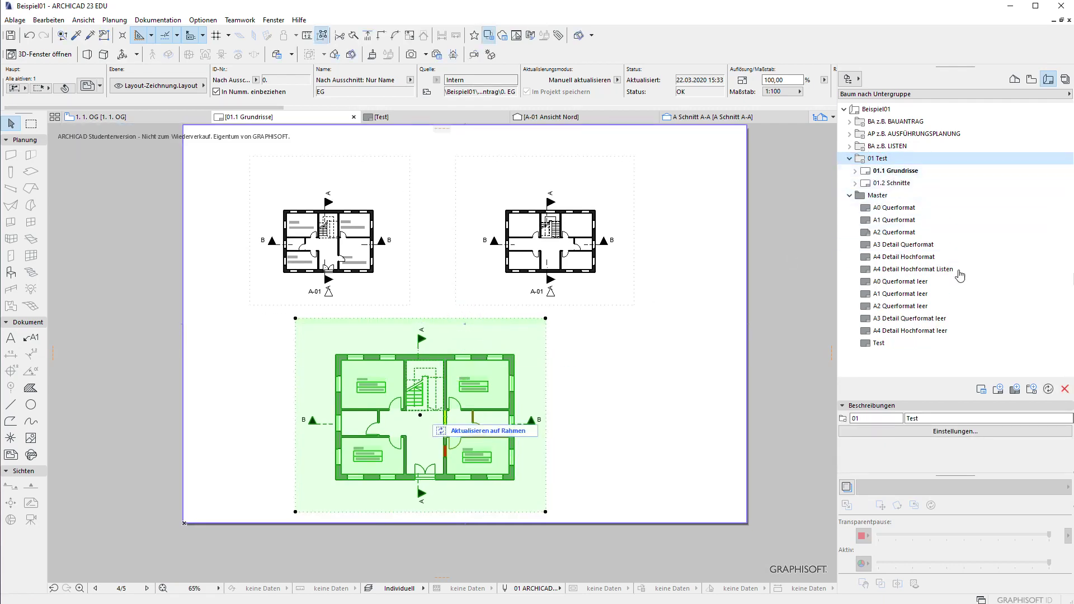
{"action": "left_click", "coordinate": [1031, 389]}
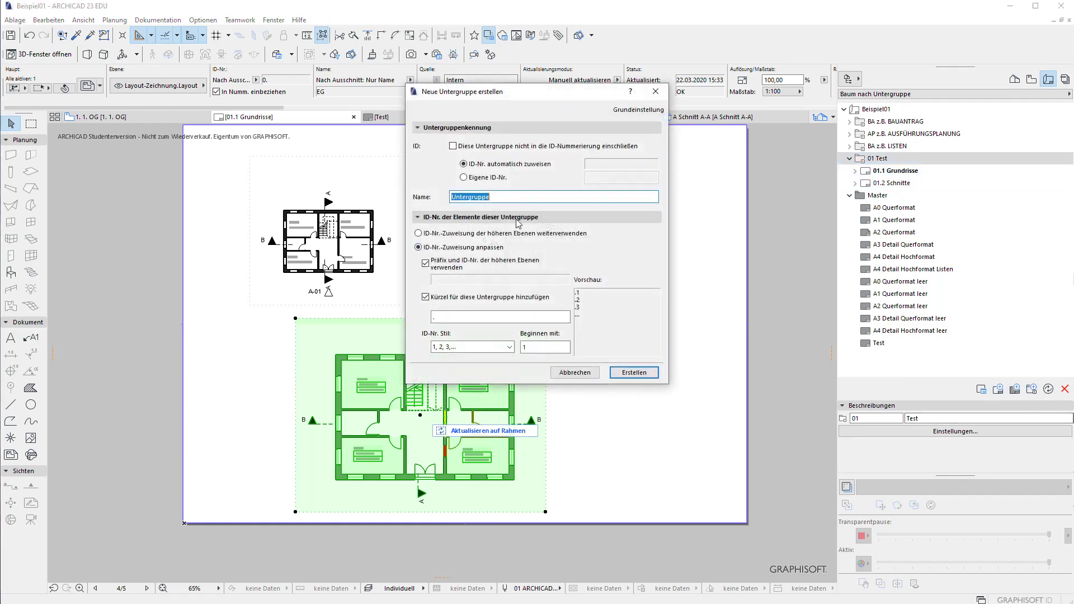
{"action": "left_click", "coordinate": [634, 373]}
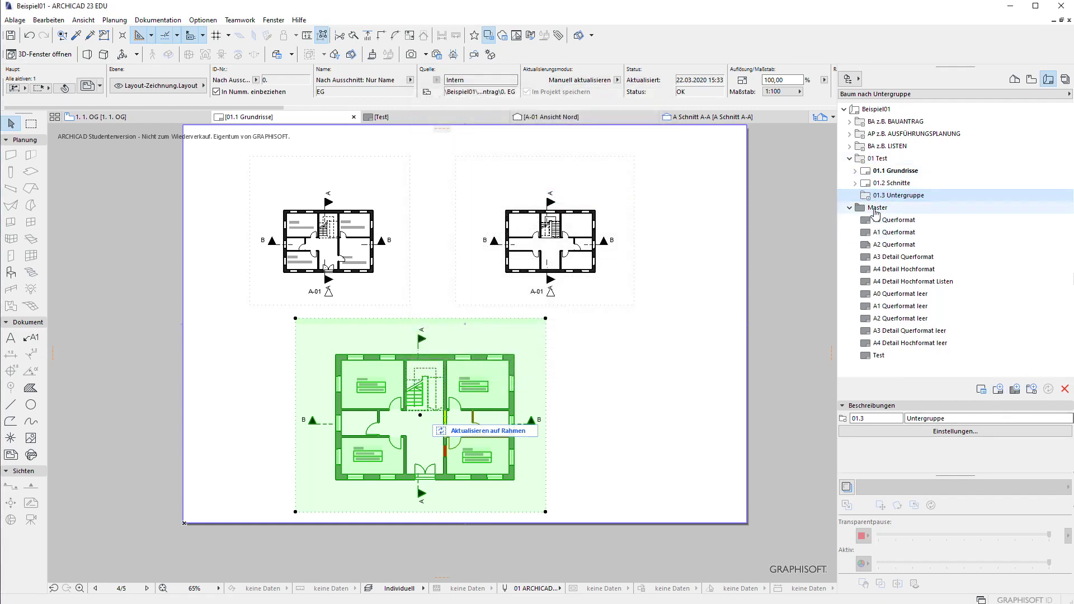
Try A4 Detail Hochformat Listen, then A3 Detail Querformat as the master for 01.1 Grundrisse.
{"action": "left_click", "coordinate": [903, 171]}
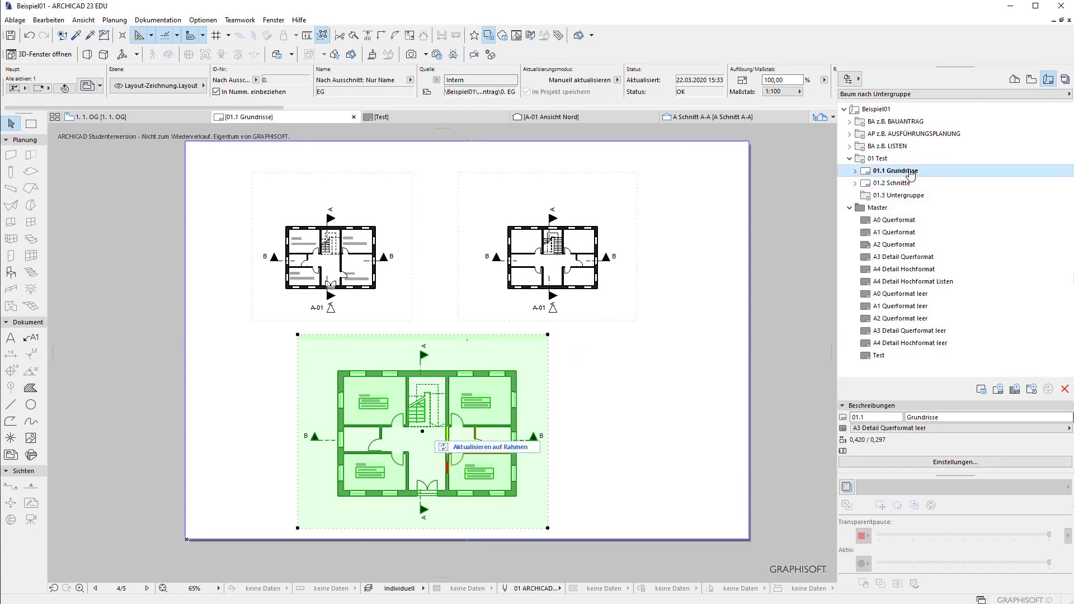
{"action": "left_click", "coordinate": [895, 428]}
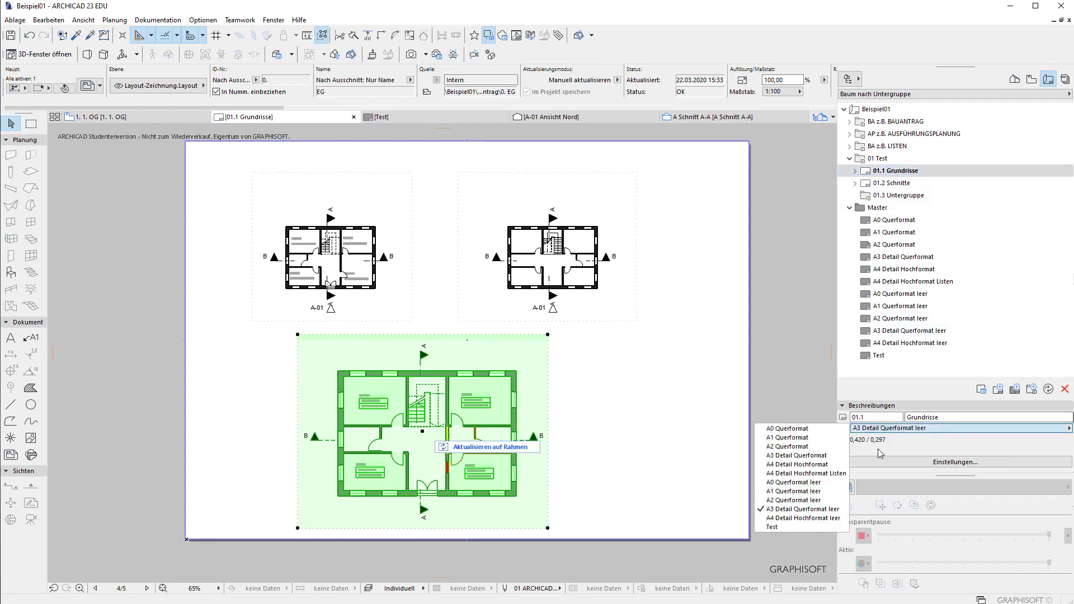
{"action": "left_click", "coordinate": [787, 474]}
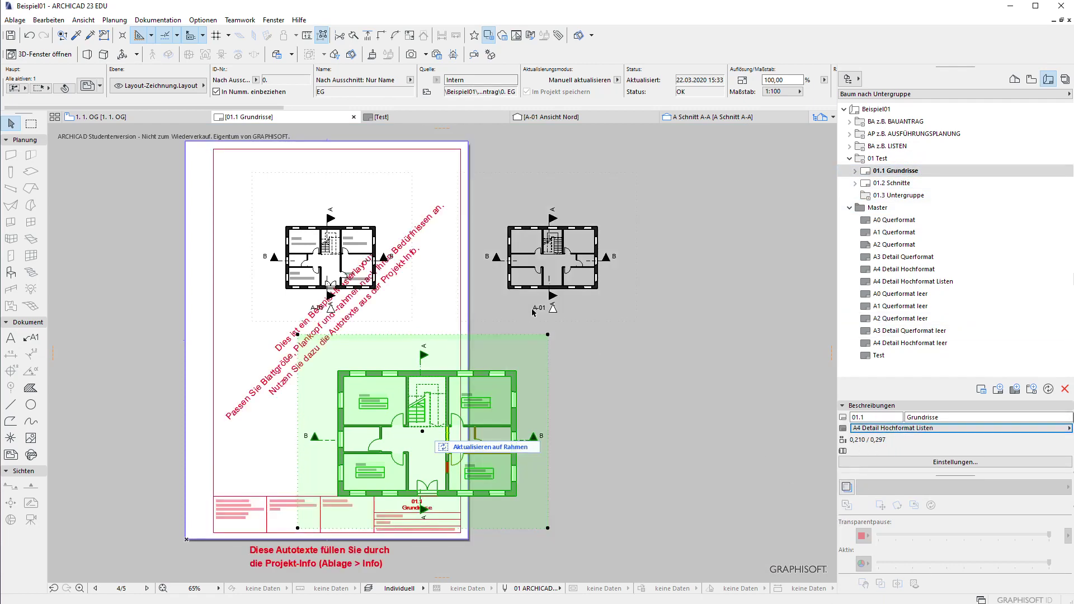
{"action": "left_click", "coordinate": [895, 428]}
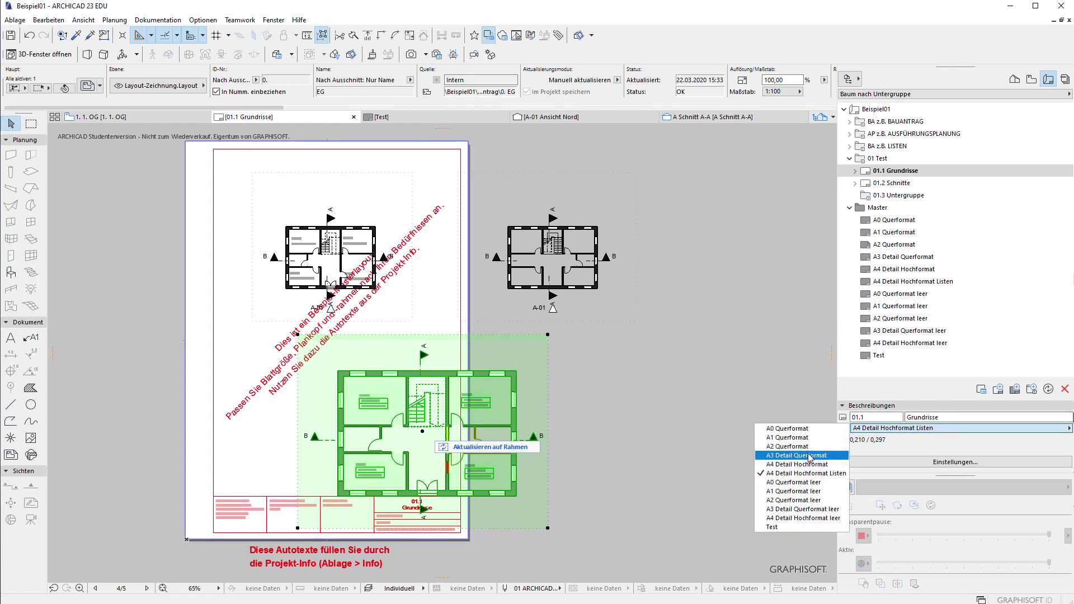
{"action": "left_click", "coordinate": [811, 456]}
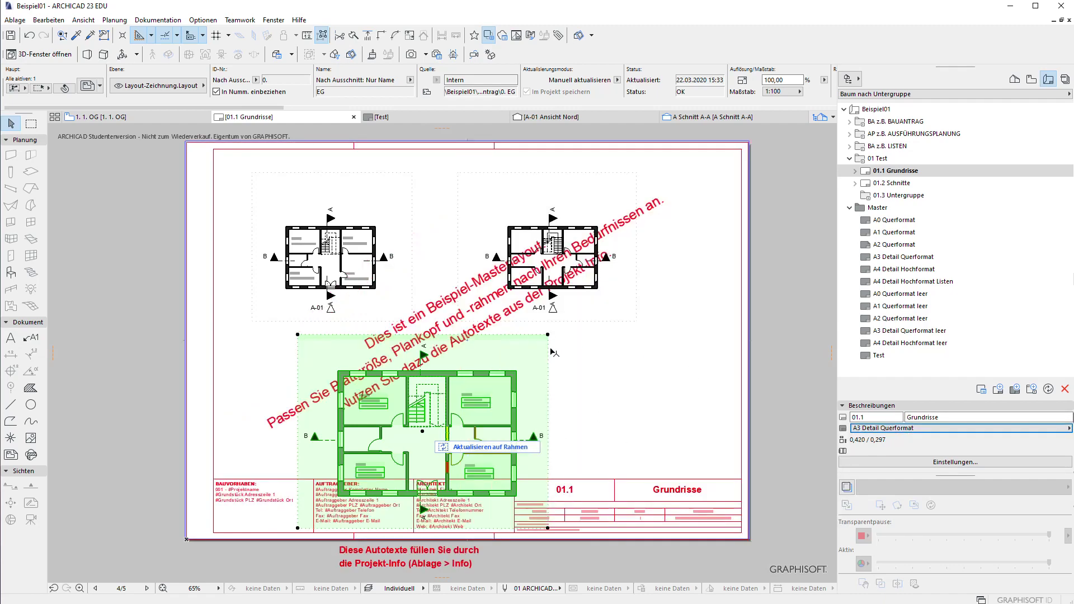
Move the ground-floor drawing off the sheet to the left.
{"action": "scroll", "coordinate": [552, 351], "scroll_direction": "down", "scroll_amount": 2}
{"action": "key", "text": "ctrl+e"}
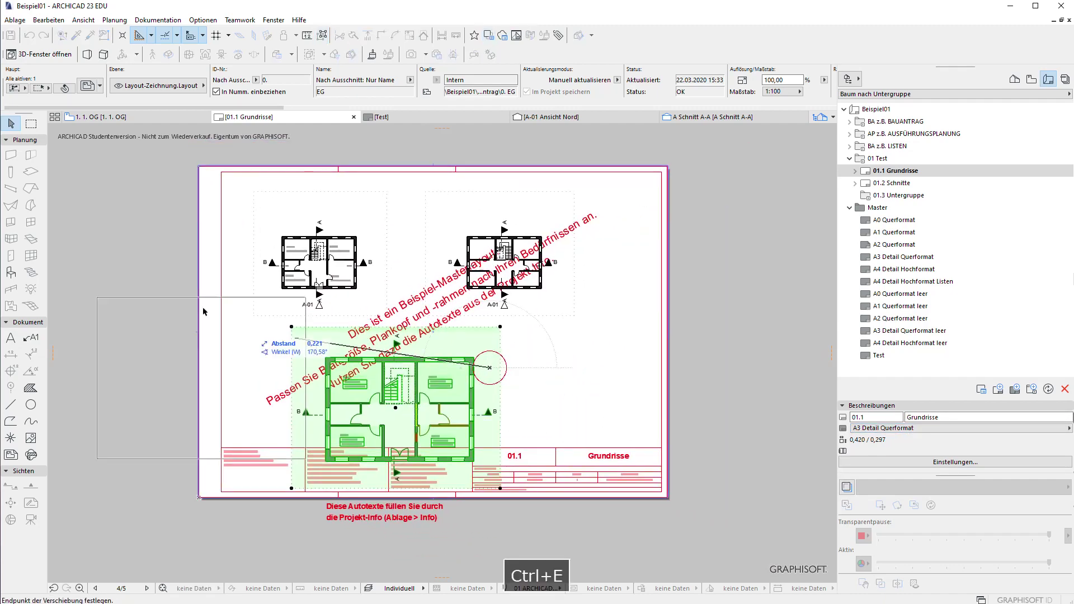
{"action": "scroll", "coordinate": [506, 504], "scroll_direction": "up", "scroll_amount": 2}
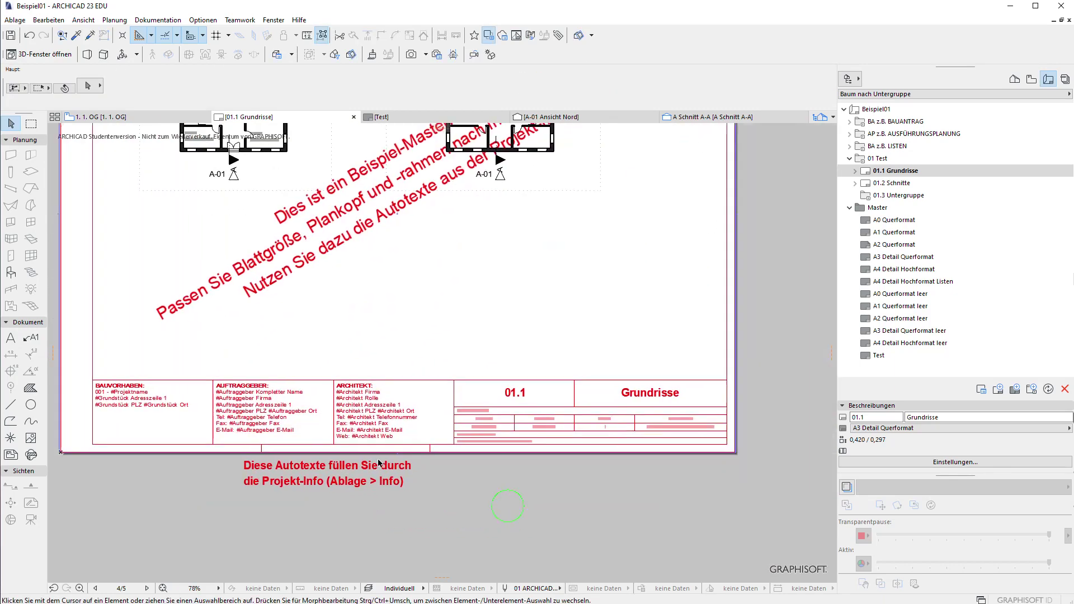
{"action": "mouse_move", "coordinate": [599, 440]}
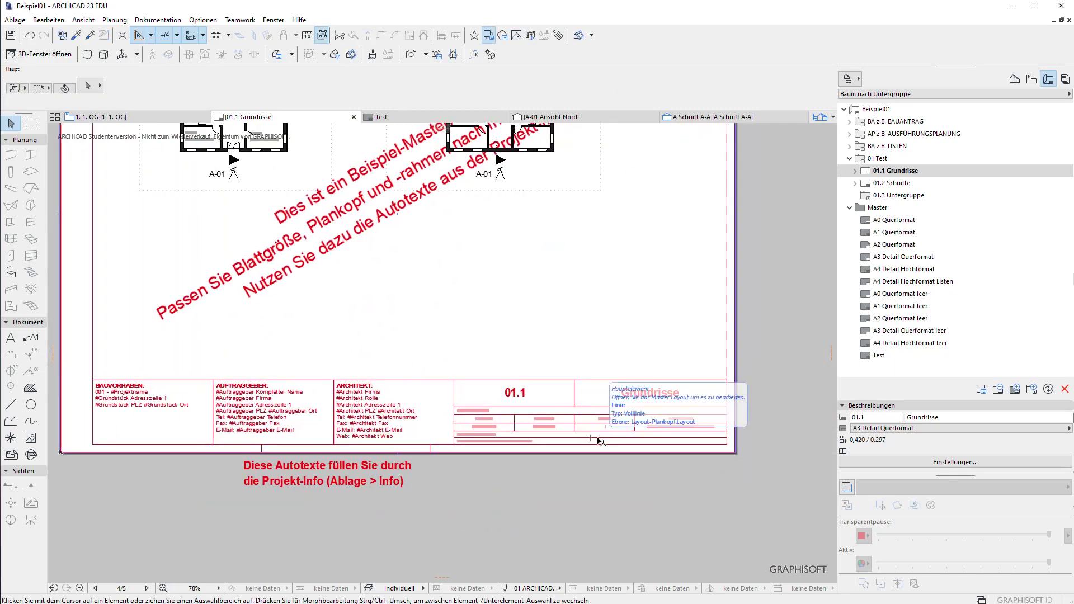
{"action": "scroll", "coordinate": [551, 537], "scroll_direction": "down", "scroll_amount": 2}
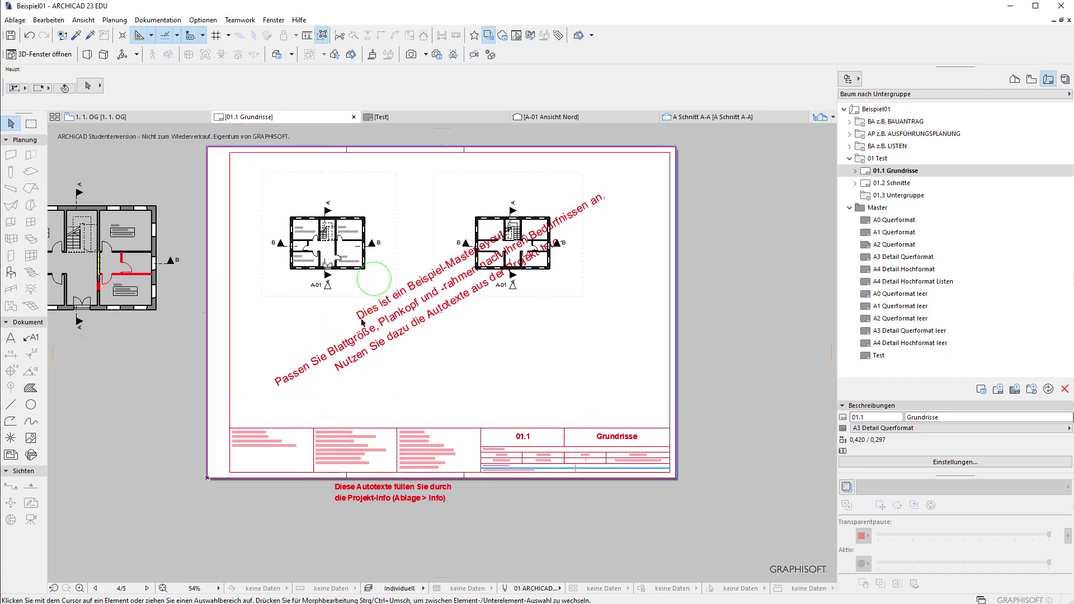
Switch the layout's master to A2 Querformat and select both upper drawings.
{"action": "left_click", "coordinate": [929, 428]}
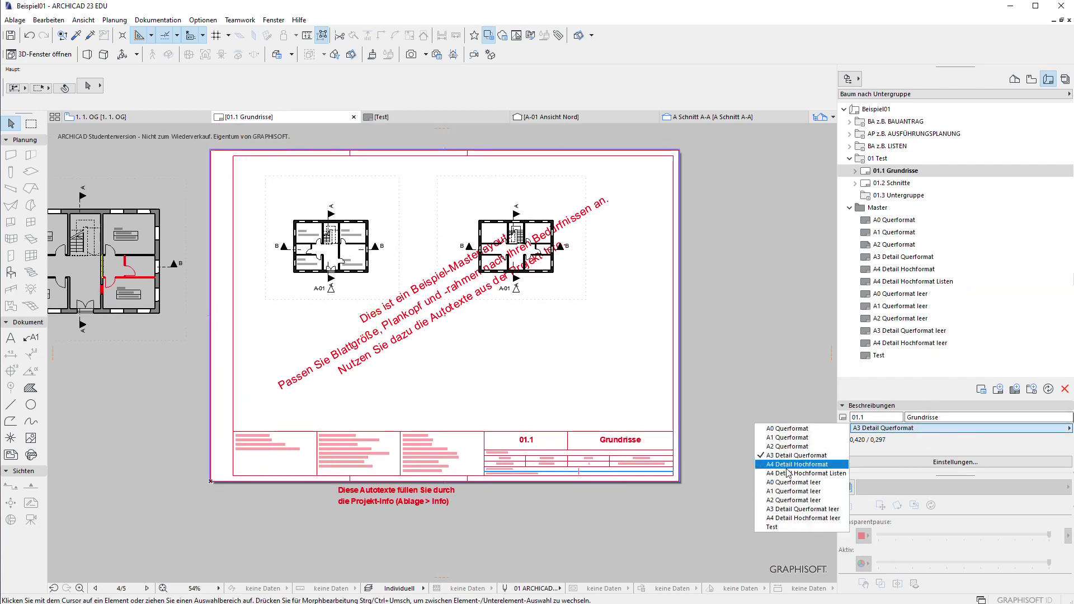
{"action": "left_click", "coordinate": [786, 447]}
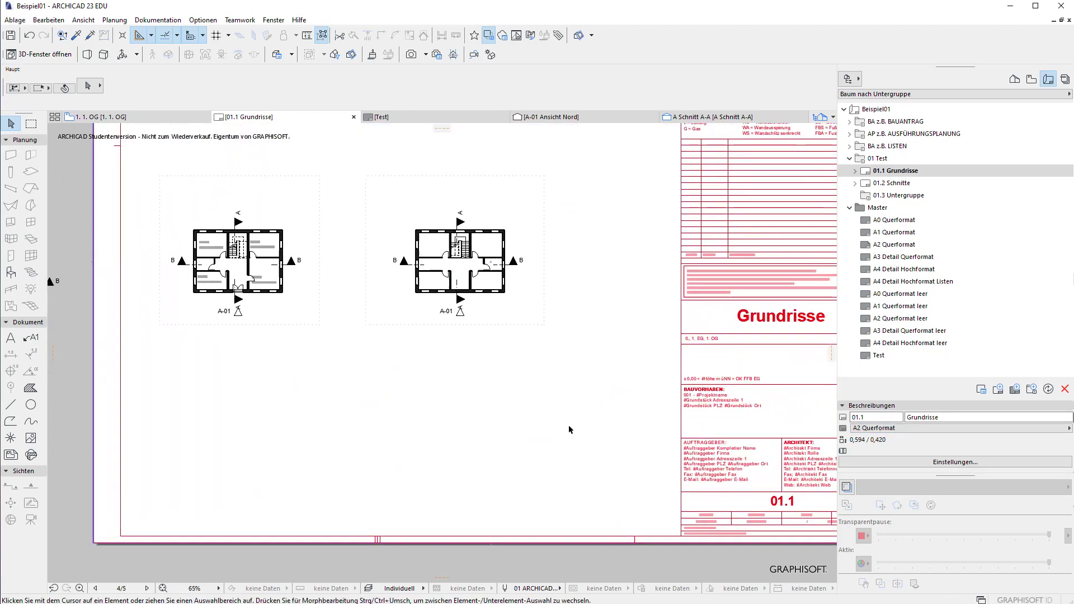
{"action": "left_click_drag", "start_coordinate": [505, 441], "coordinate": [226, 296]}
Move the two upper floor-plan drawings higher on the sheet.
{"action": "key", "text": "ctrl+e"}
{"action": "left_click", "coordinate": [482, 327]}
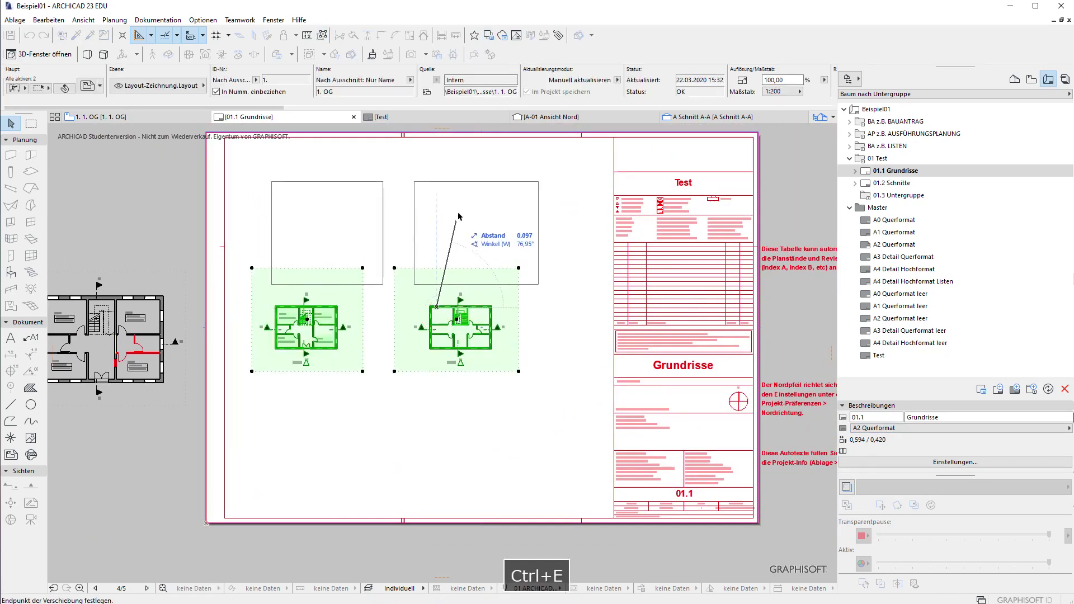
{"action": "left_click", "coordinate": [504, 231]}
Move the ground-floor drawing onto the sheet below the other two and centre the view.
{"action": "left_click", "coordinate": [129, 313]}
{"action": "key", "text": "ctrl+e"}
{"action": "left_click", "coordinate": [173, 359]}
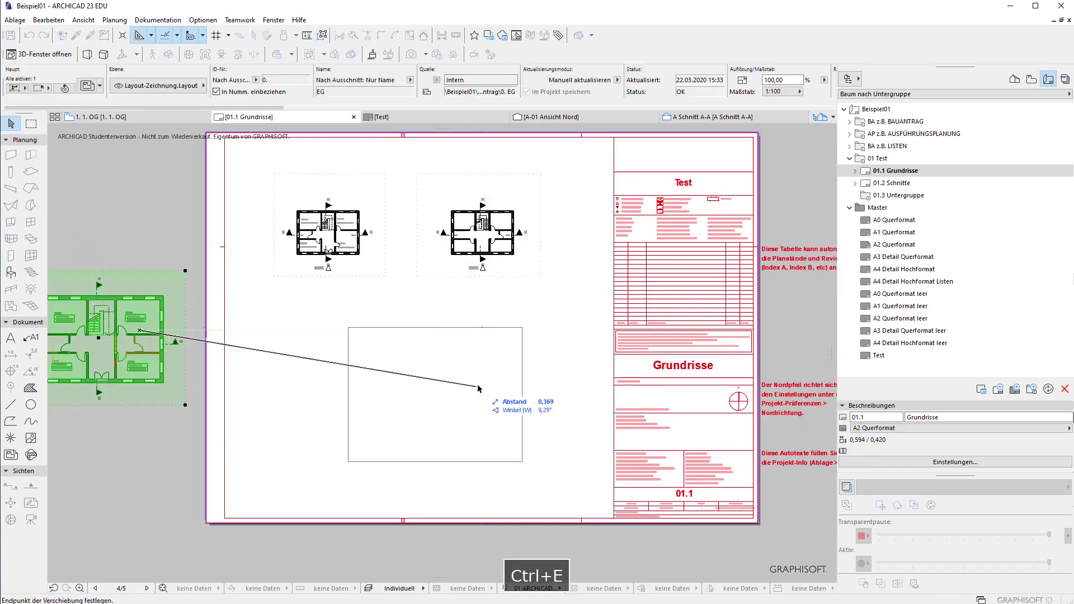
{"action": "left_click", "coordinate": [504, 410]}
{"action": "left_click", "coordinate": [537, 395]}
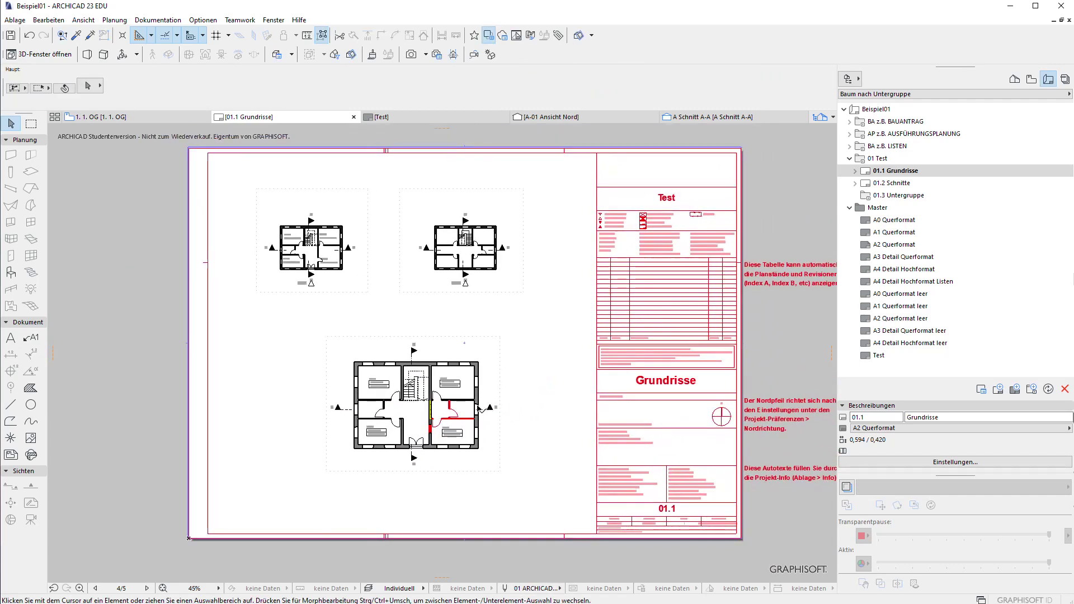
{"action": "scroll", "coordinate": [436, 416], "scroll_direction": "up", "scroll_amount": 3}
{"action": "scroll", "coordinate": [436, 417], "scroll_direction": "down", "scroll_amount": 2}
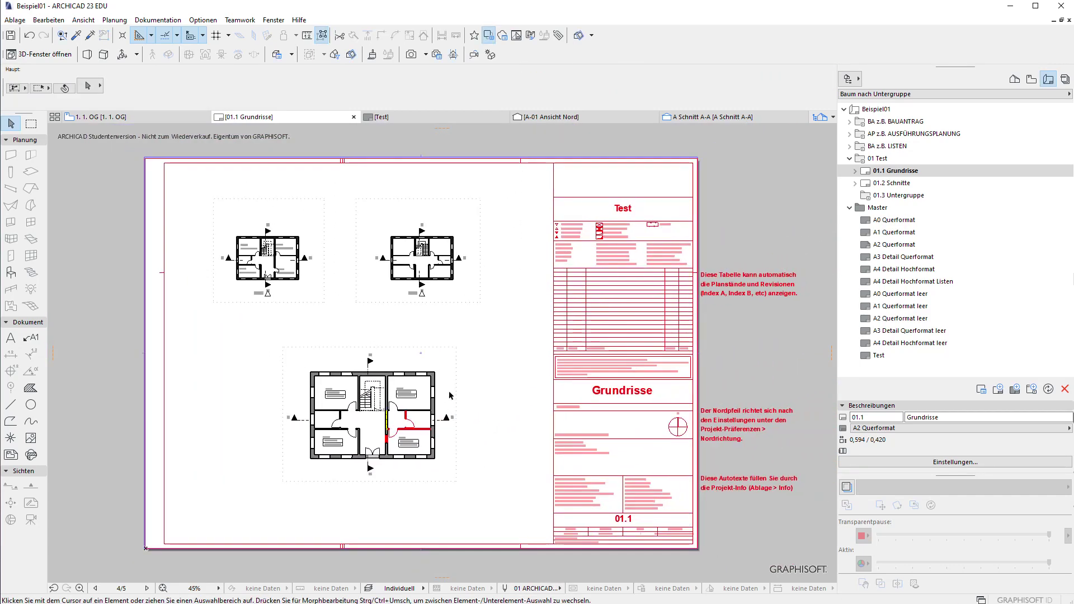
{"action": "middle_click_drag", "start_coordinate": [451, 395], "coordinate": [427, 403]}
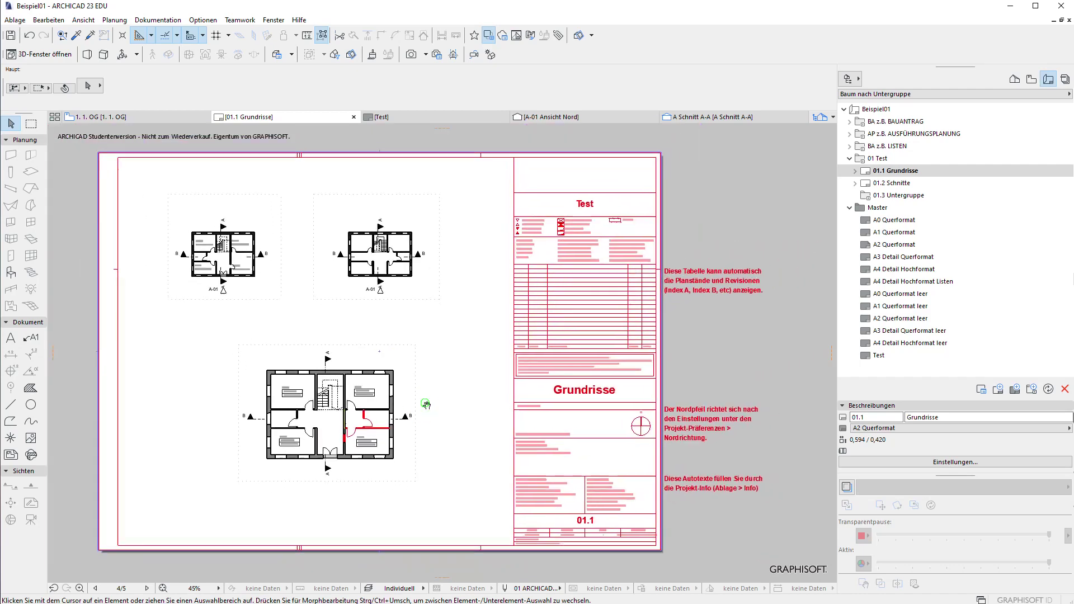